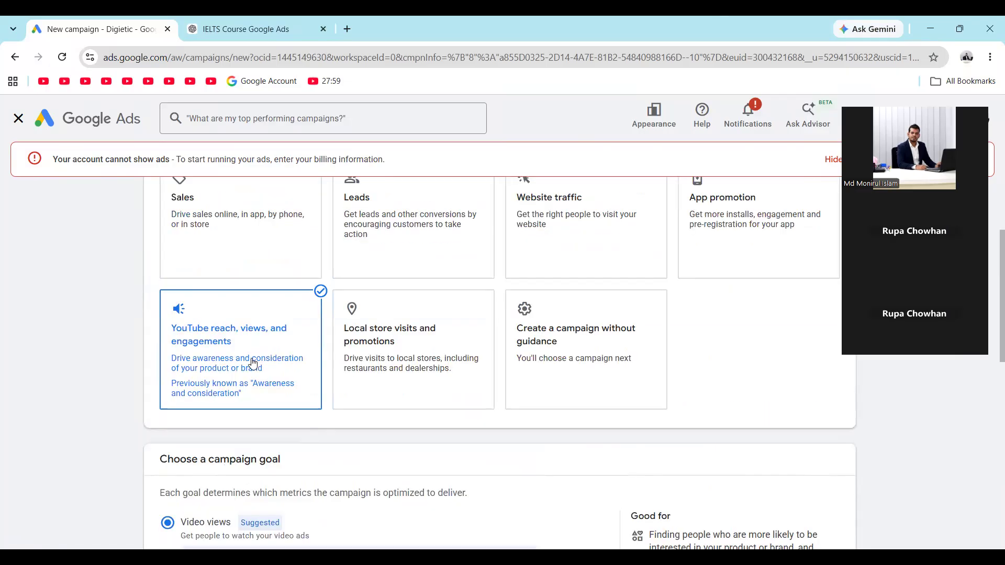
Choose "YouTube subscriptions and engagements" as the campaign goal for the YouTube reach, views, and engagements objective
{"action": "scroll", "coordinate": [303, 414], "scroll_direction": "down", "scroll_amount": 5}
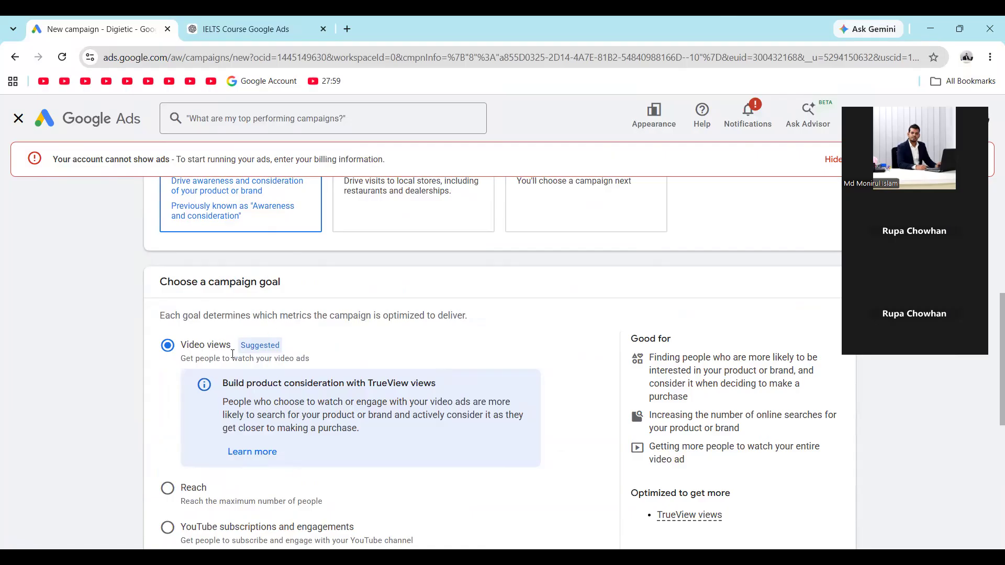
{"action": "scroll", "coordinate": [216, 400], "scroll_direction": "up", "scroll_amount": 1}
{"action": "scroll", "coordinate": [222, 433], "scroll_direction": "down", "scroll_amount": 2}
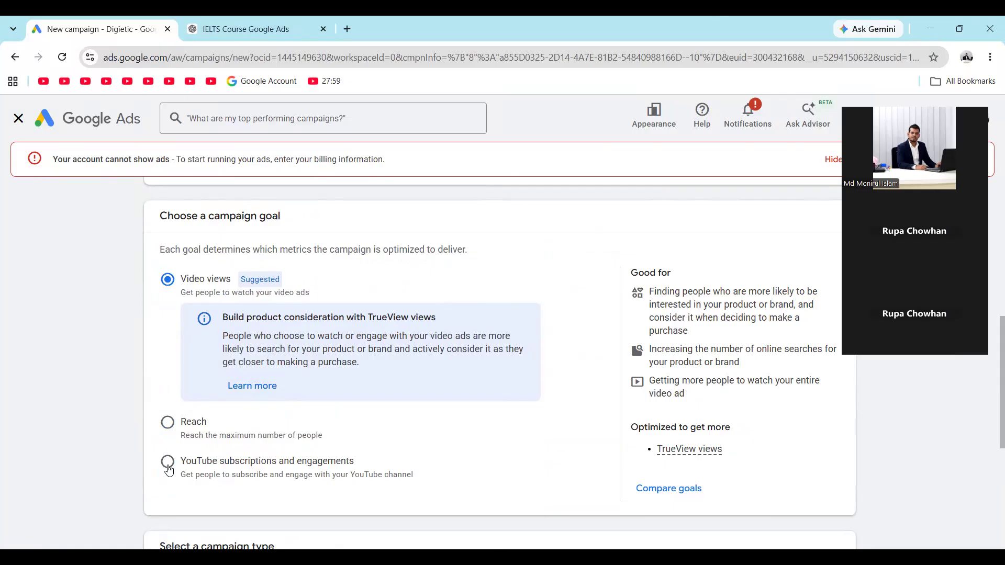
{"action": "scroll", "coordinate": [246, 432], "scroll_direction": "down", "scroll_amount": 2}
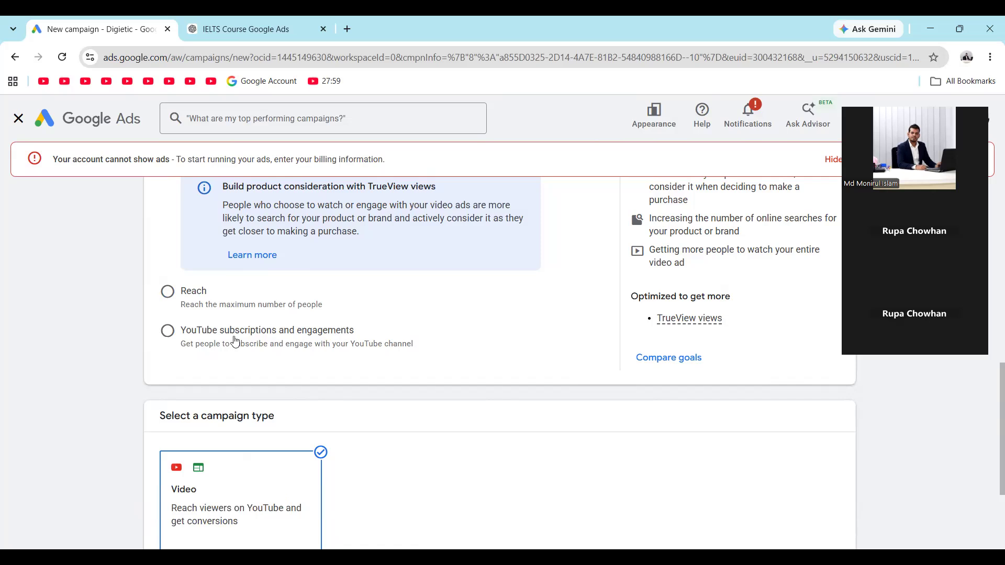
{"action": "left_click", "coordinate": [167, 332]}
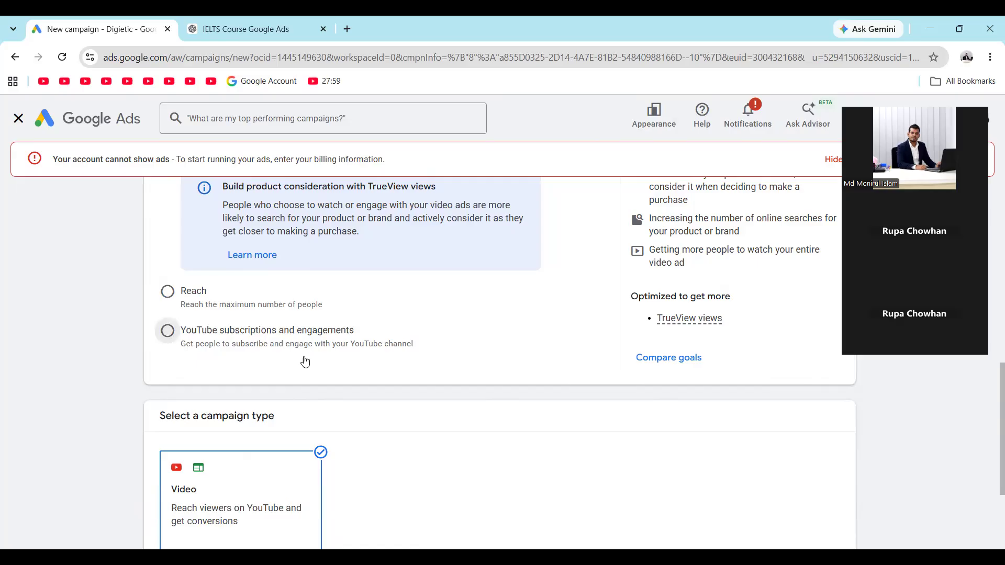
Examine the Demand Gen campaign type and the requirement to link a YouTube channel for the subscriptions and engagements goal
{"action": "scroll", "coordinate": [403, 364], "scroll_direction": "down", "scroll_amount": 3}
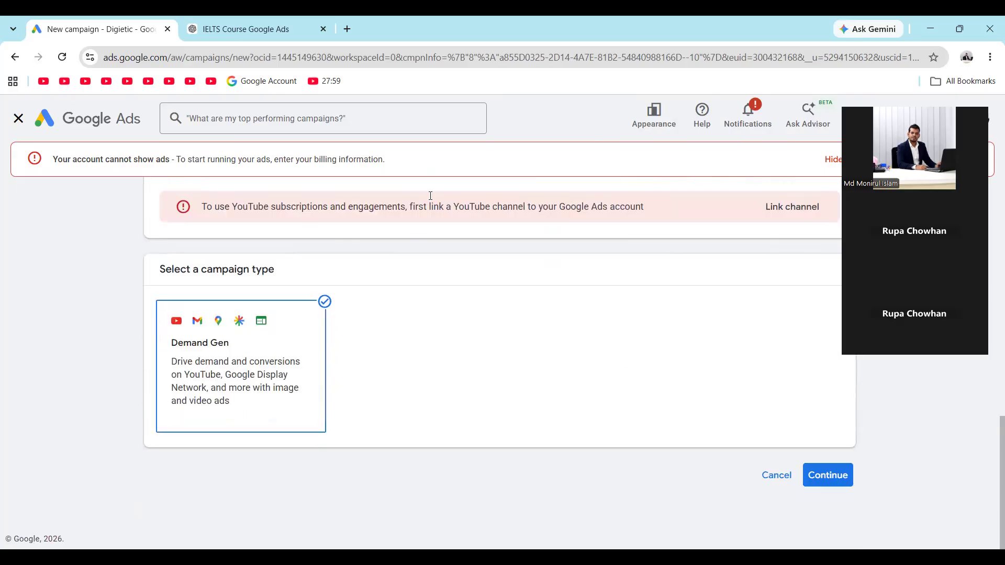
{"action": "scroll", "coordinate": [404, 408], "scroll_direction": "up", "scroll_amount": 2}
{"action": "scroll", "coordinate": [404, 408], "scroll_direction": "up", "scroll_amount": 2}
{"action": "scroll", "coordinate": [406, 408], "scroll_direction": "down", "scroll_amount": 4}
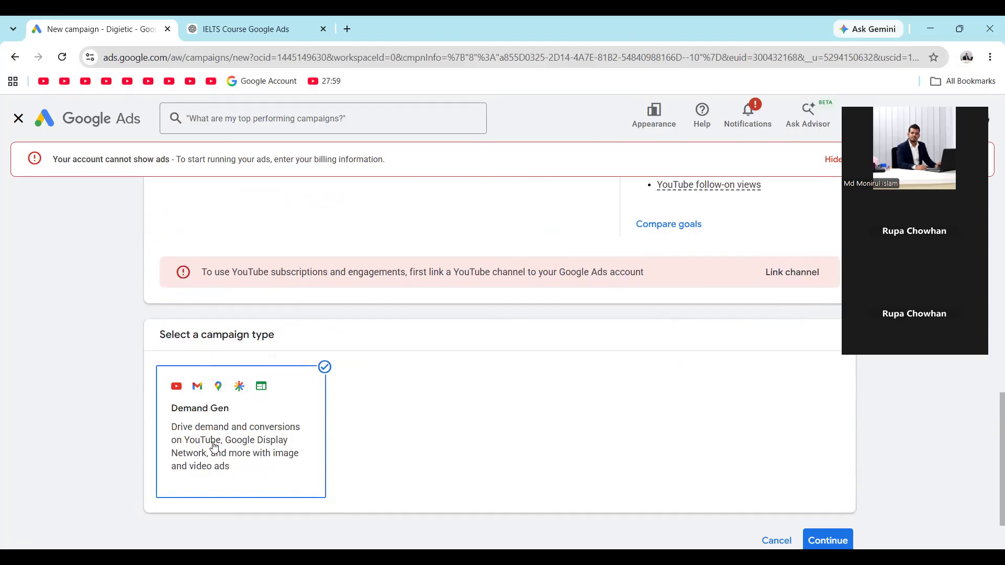
{"action": "scroll", "coordinate": [314, 397], "scroll_direction": "up", "scroll_amount": 2}
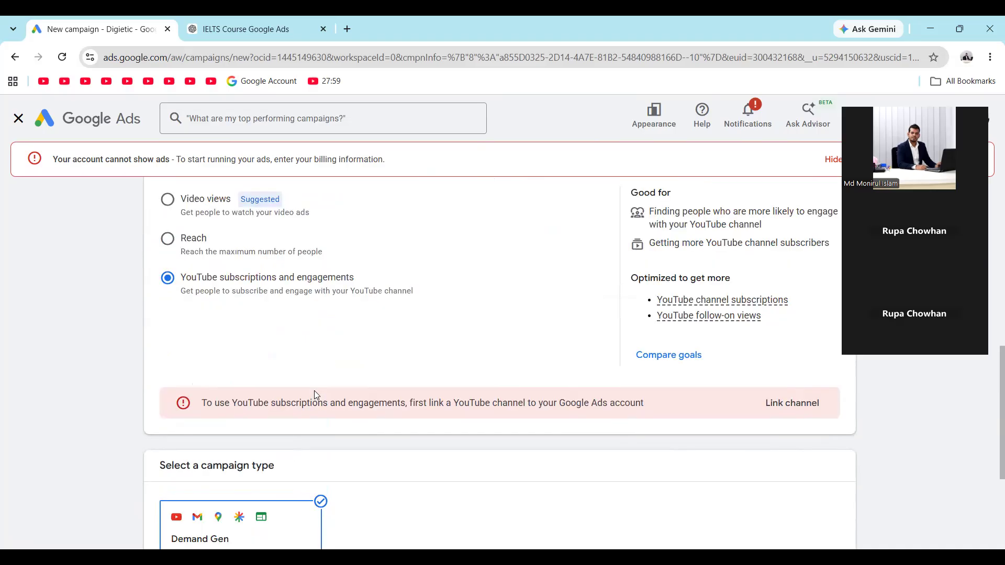
{"action": "scroll", "coordinate": [316, 396], "scroll_direction": "down", "scroll_amount": 3}
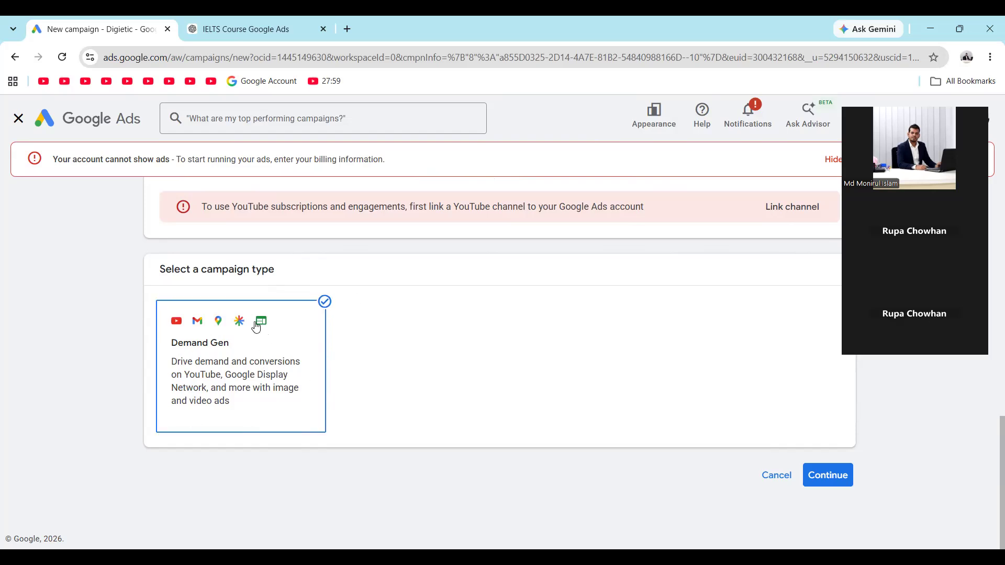
{"action": "scroll", "coordinate": [277, 412], "scroll_direction": "up", "scroll_amount": 3}
{"action": "scroll", "coordinate": [277, 412], "scroll_direction": "down", "scroll_amount": 3}
{"action": "scroll", "coordinate": [276, 411], "scroll_direction": "up", "scroll_amount": 3}
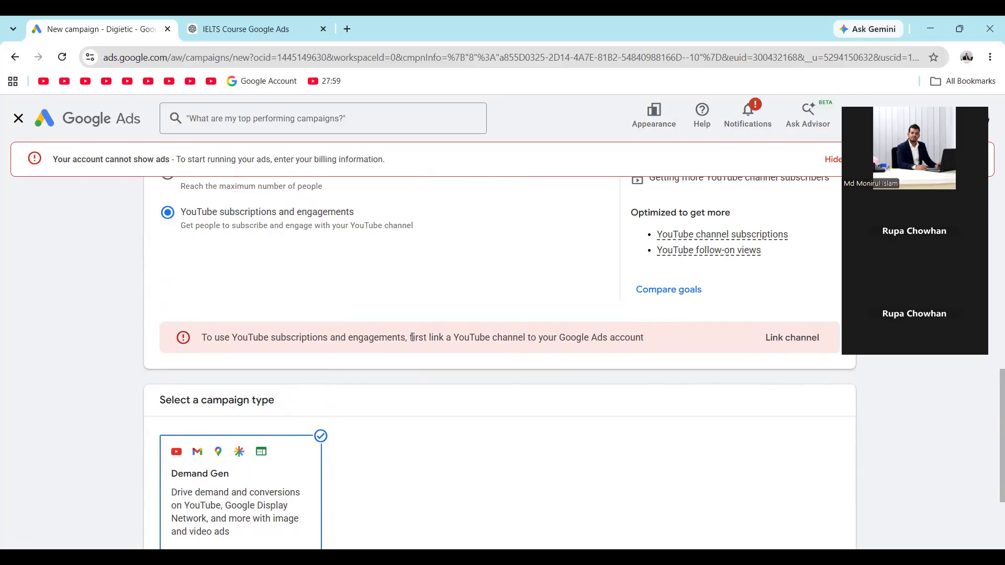
{"action": "left_click_drag", "start_coordinate": [412, 338], "coordinate": [661, 345]}
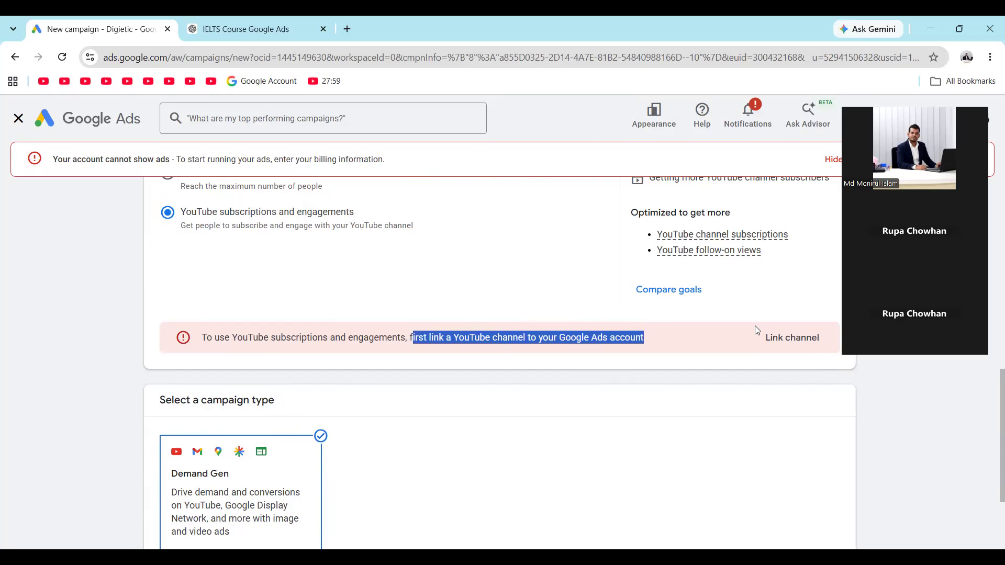
Try to continue to the Demand Gen campaign setup without a linked YouTube channel
{"action": "scroll", "coordinate": [460, 399], "scroll_direction": "down", "scroll_amount": 1}
{"action": "scroll", "coordinate": [513, 390], "scroll_direction": "down", "scroll_amount": 2}
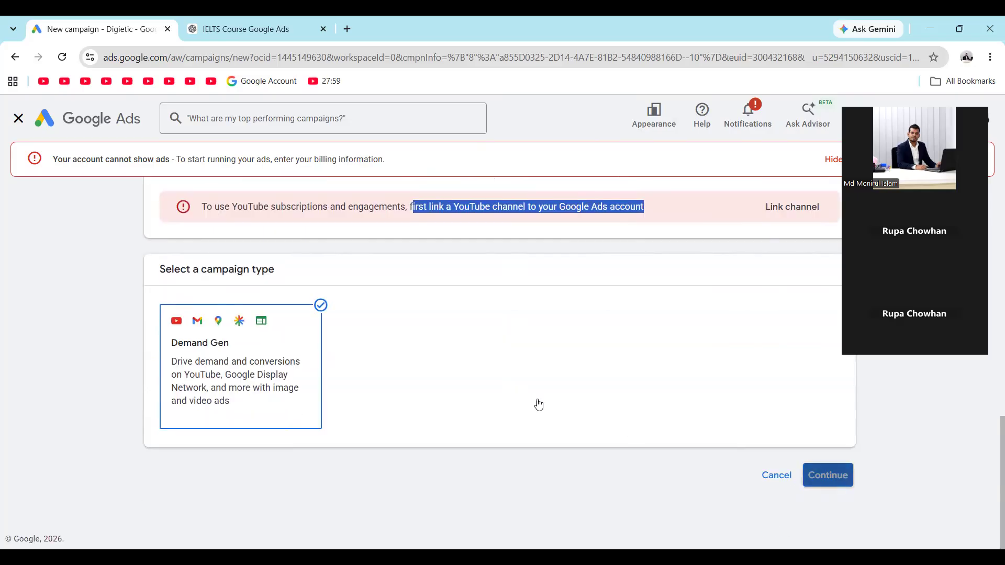
{"action": "scroll", "coordinate": [539, 405], "scroll_direction": "up", "scroll_amount": 4}
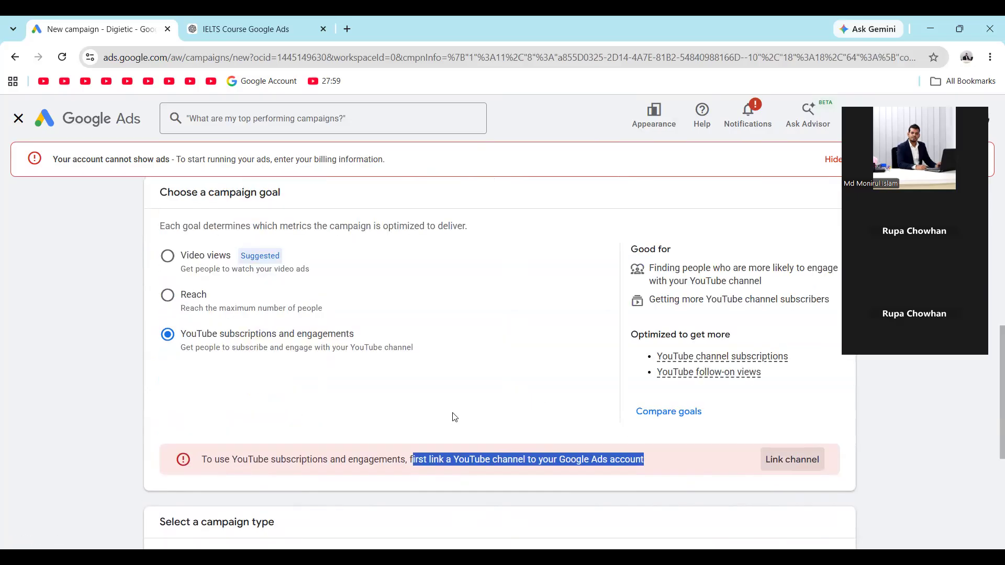
{"action": "scroll", "coordinate": [454, 417], "scroll_direction": "down", "scroll_amount": 4}
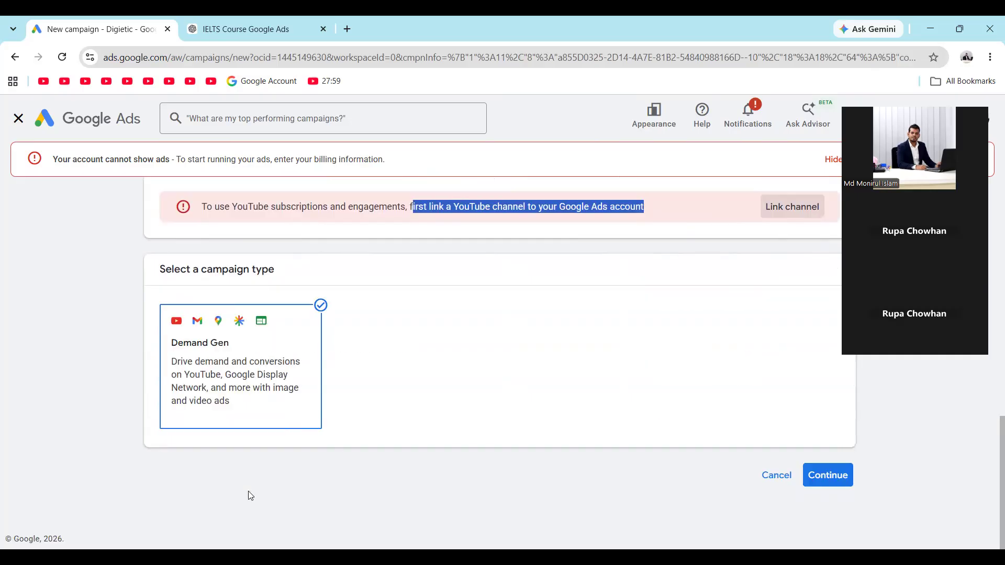
{"action": "left_click", "coordinate": [830, 481]}
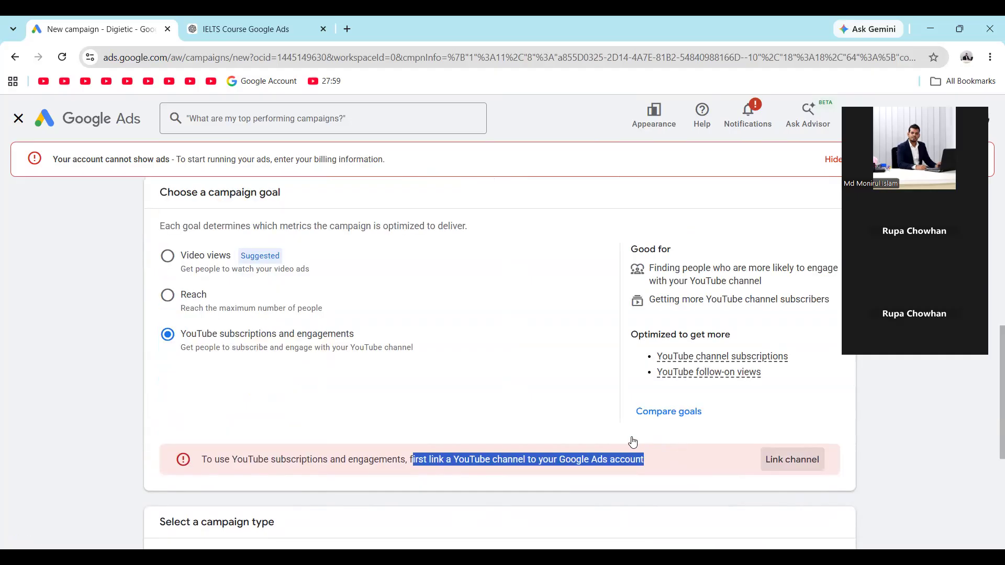
Start linking a YouTube channel to the Google Ads account from the campaign goal's channel requirement
{"action": "scroll", "coordinate": [633, 442], "scroll_direction": "down", "scroll_amount": 2}
{"action": "scroll", "coordinate": [633, 443], "scroll_direction": "down", "scroll_amount": 2}
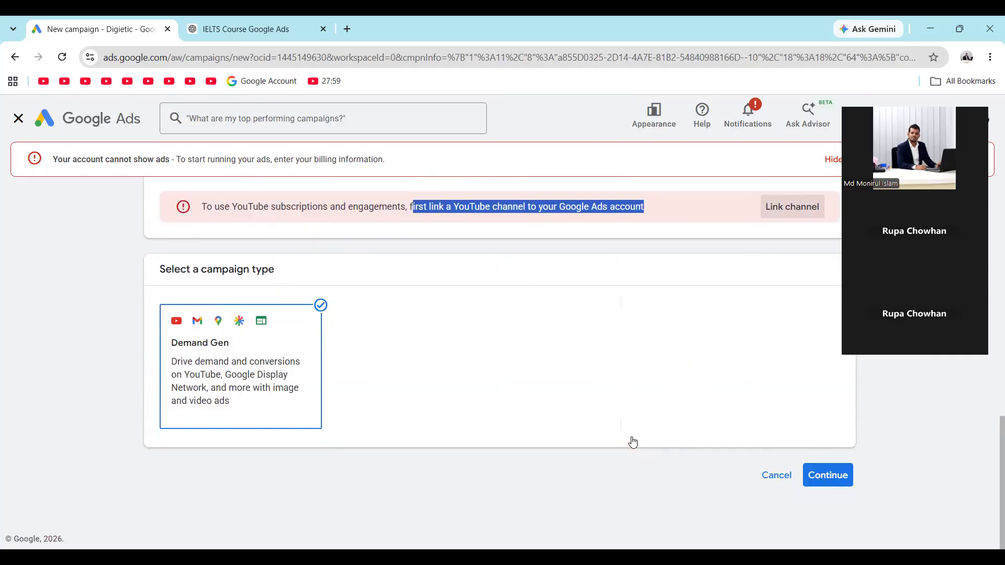
{"action": "left_click", "coordinate": [785, 206]}
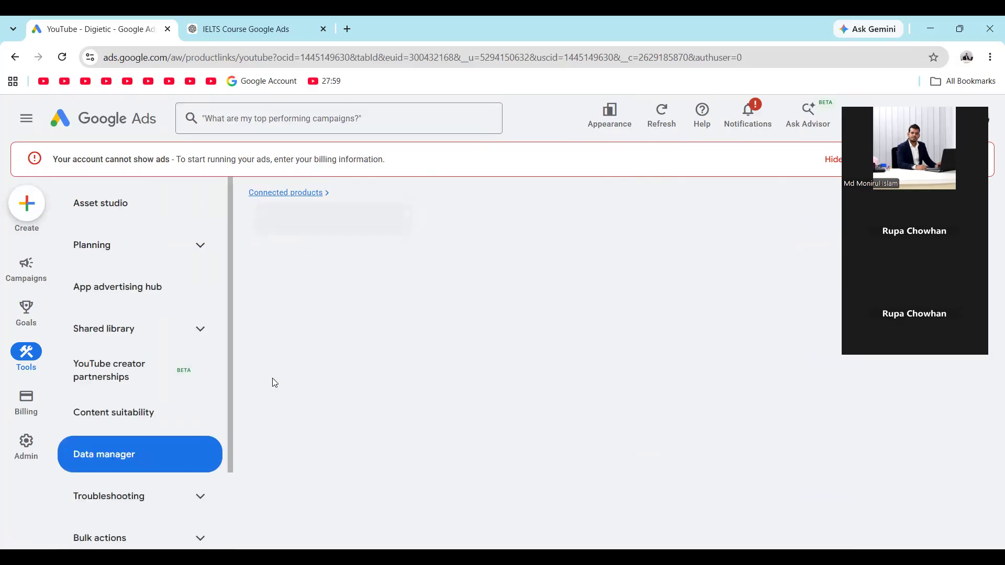
{"action": "scroll", "coordinate": [178, 360], "scroll_direction": "down", "scroll_amount": 2}
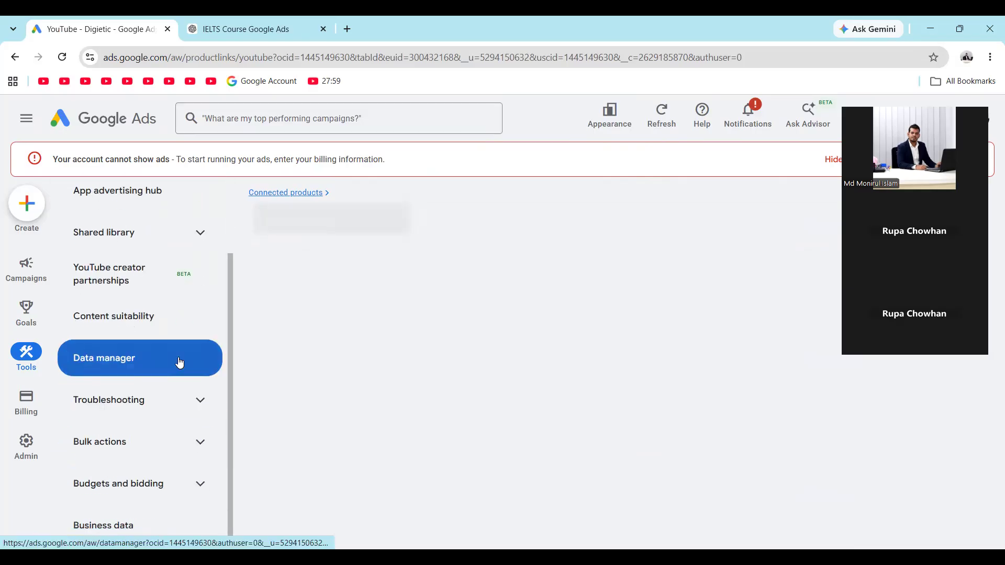
{"action": "scroll", "coordinate": [180, 361], "scroll_direction": "up", "scroll_amount": 2}
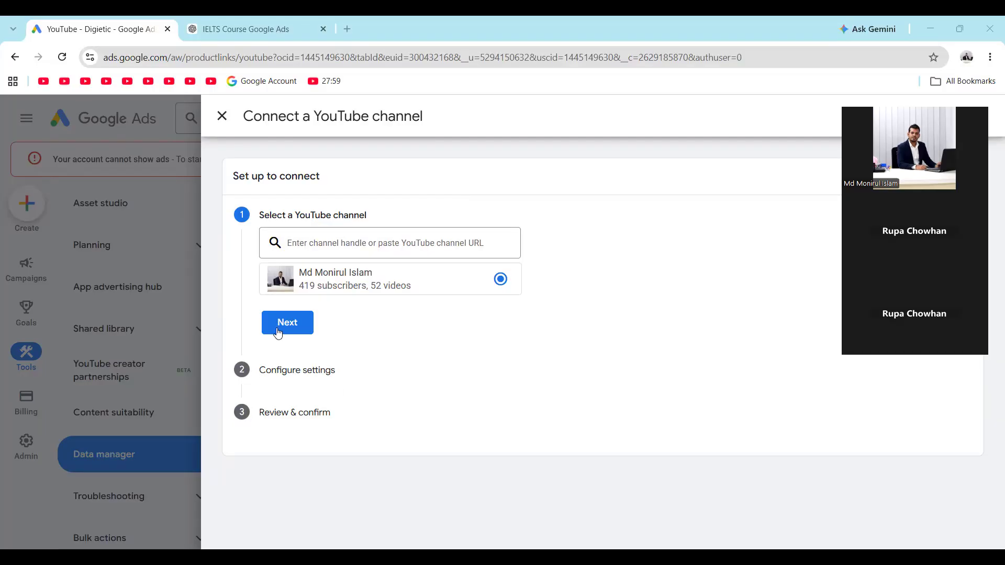
Connect the preselected YouTube channel to Google Ads using the recommended Business Manager option
{"action": "left_click", "coordinate": [278, 332]}
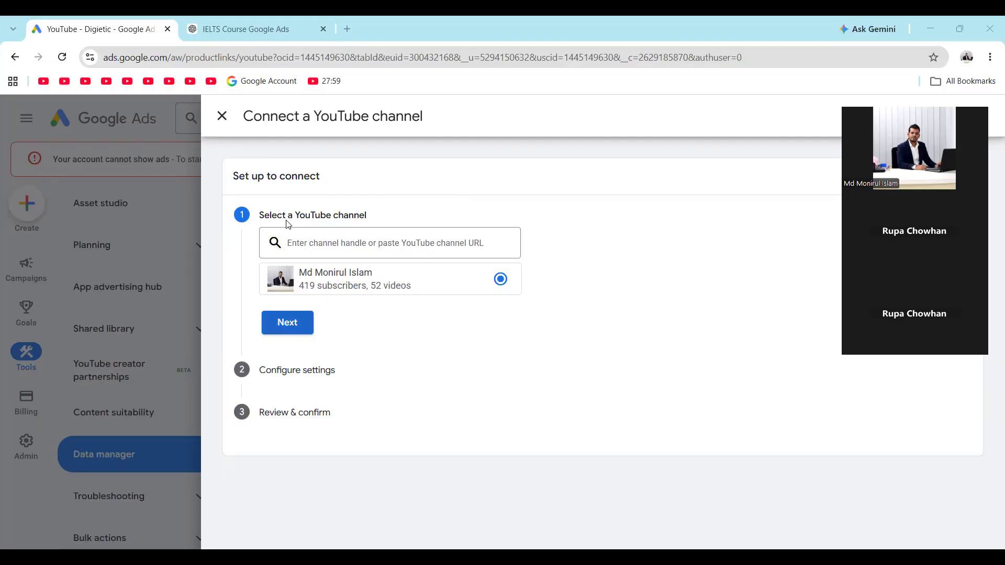
{"action": "left_click", "coordinate": [294, 330]}
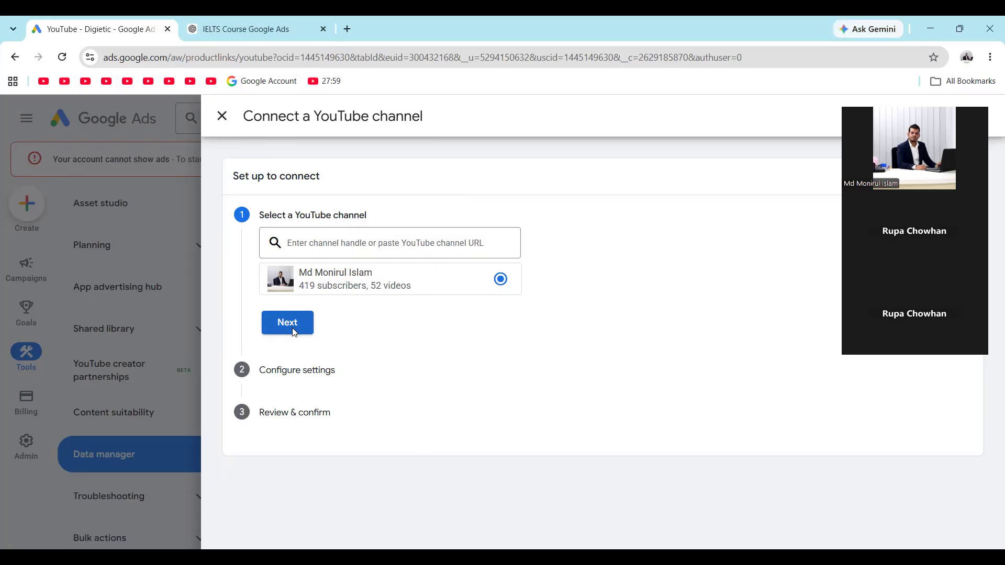
{"action": "left_click", "coordinate": [295, 332]}
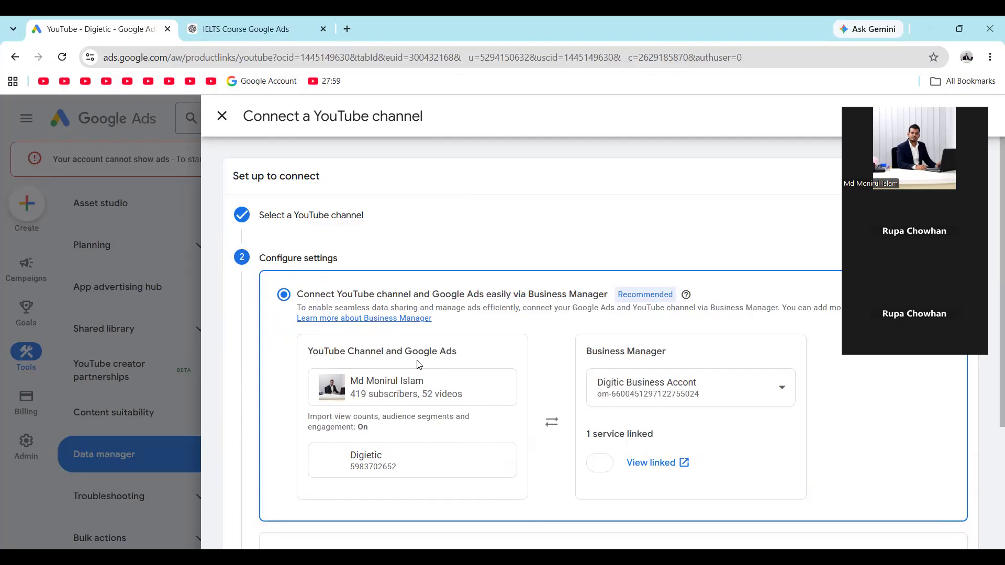
{"action": "scroll", "coordinate": [339, 432], "scroll_direction": "down", "scroll_amount": 3}
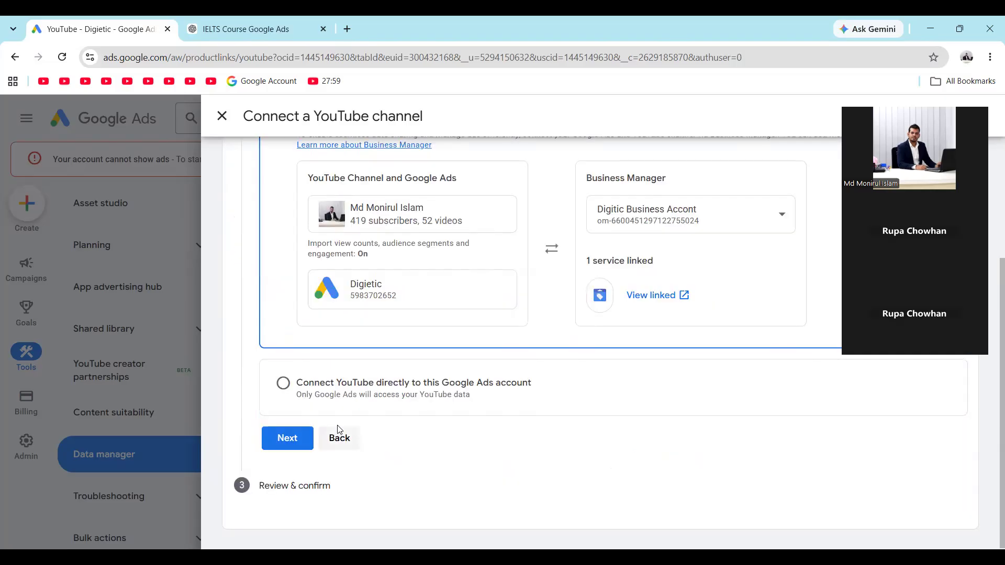
{"action": "scroll", "coordinate": [339, 433], "scroll_direction": "up", "scroll_amount": 1}
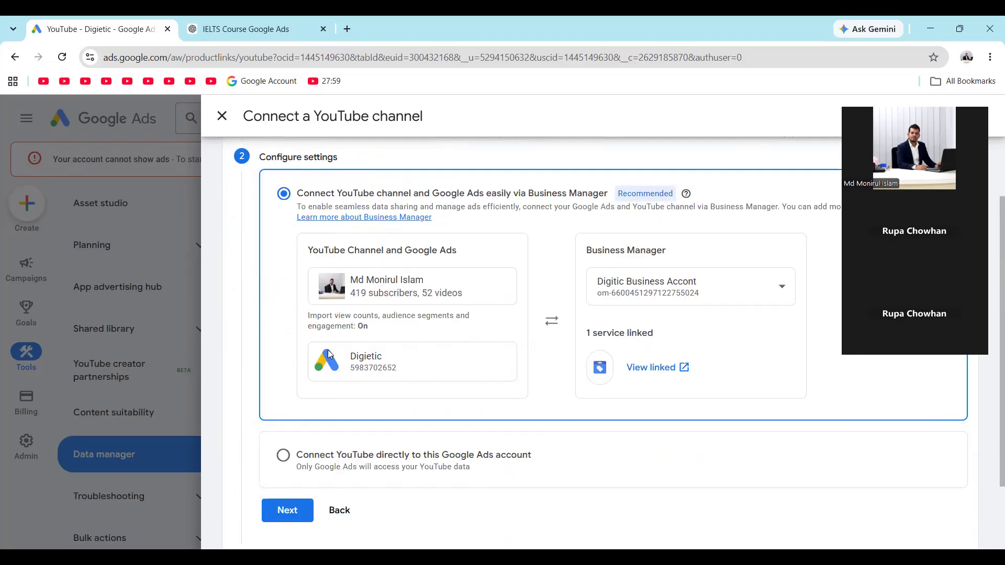
{"action": "scroll", "coordinate": [448, 435], "scroll_direction": "down", "scroll_amount": 1}
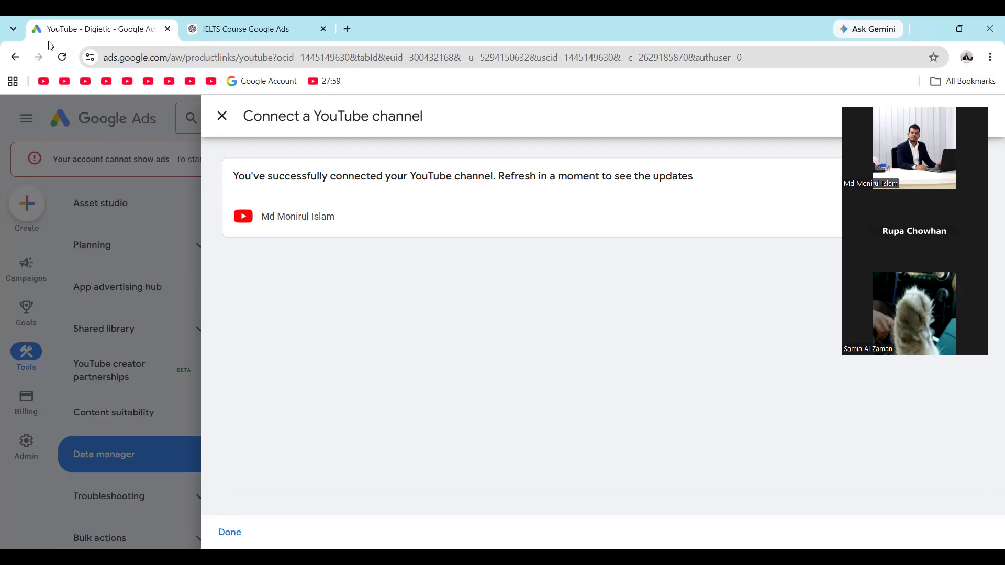
Reload the YouTube connections page and review the linked channel's permissions and status
{"action": "left_click", "coordinate": [62, 57]}
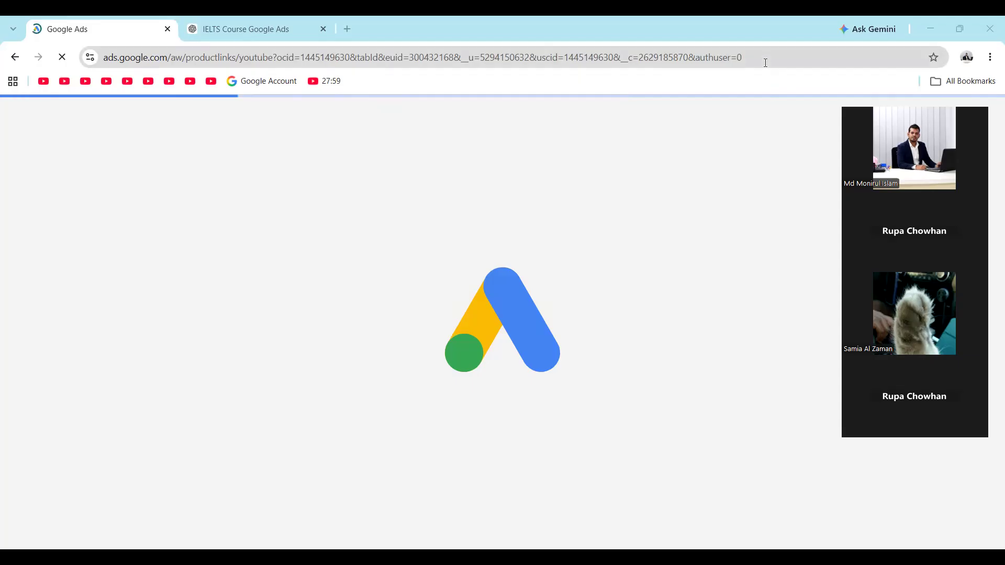
{"action": "left_click", "coordinate": [816, 69]}
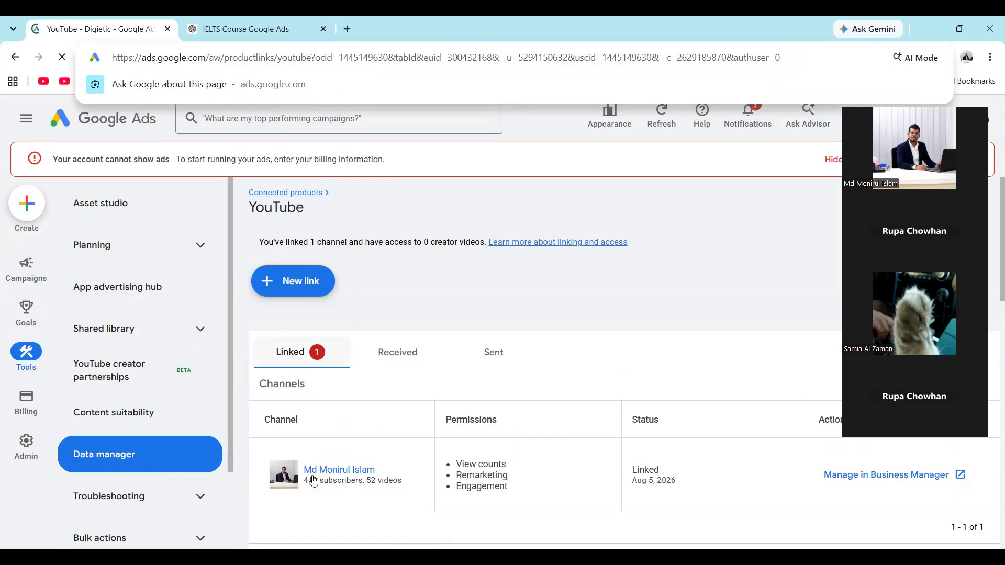
{"action": "scroll", "coordinate": [314, 476], "scroll_direction": "down", "scroll_amount": 2}
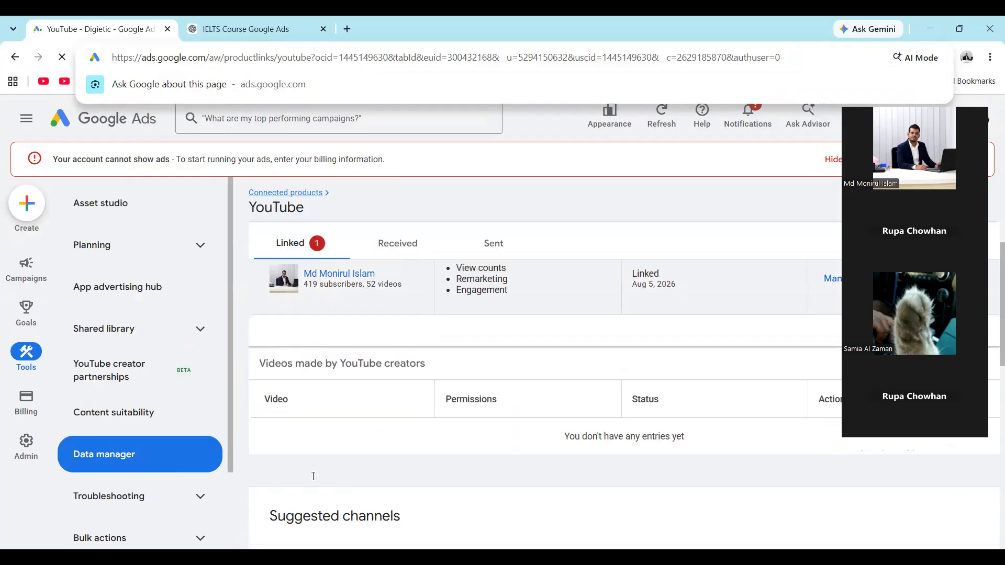
{"action": "scroll", "coordinate": [314, 476], "scroll_direction": "up", "scroll_amount": 2}
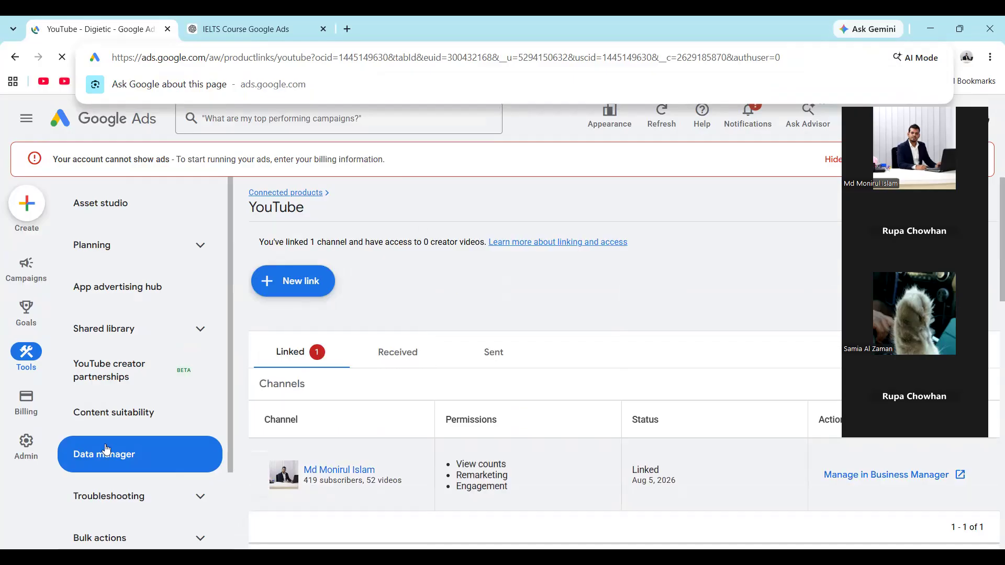
Create a new video campaign with the "YouTube reach, views, and engagements" objective and the Video views goal
{"action": "left_click", "coordinate": [27, 208]}
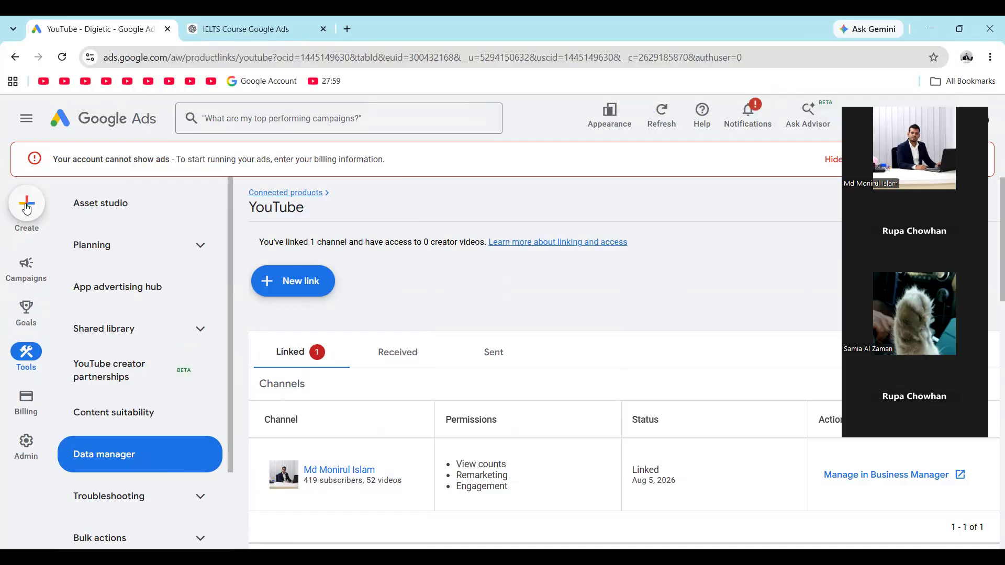
{"action": "left_click", "coordinate": [26, 209]}
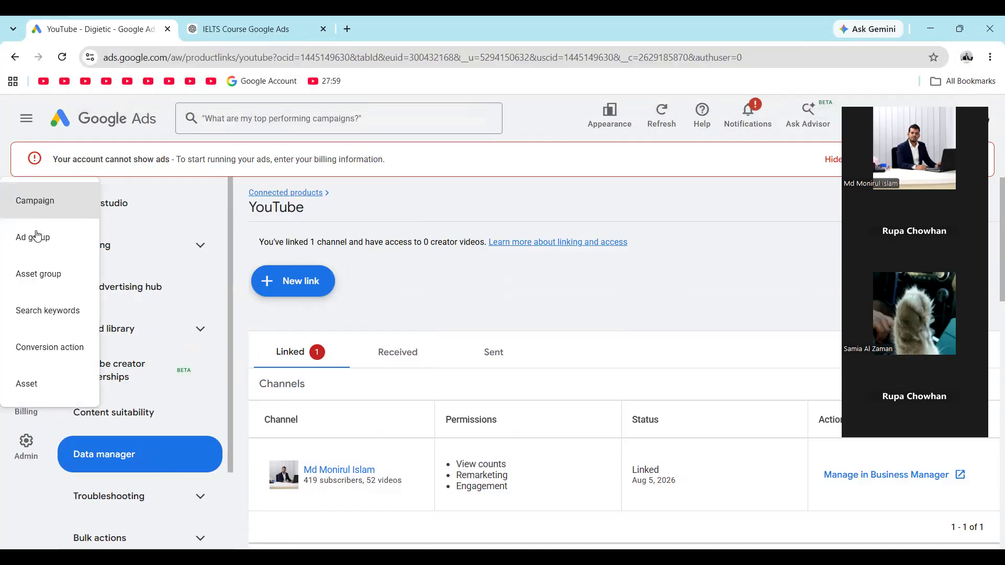
{"action": "left_click", "coordinate": [53, 206]}
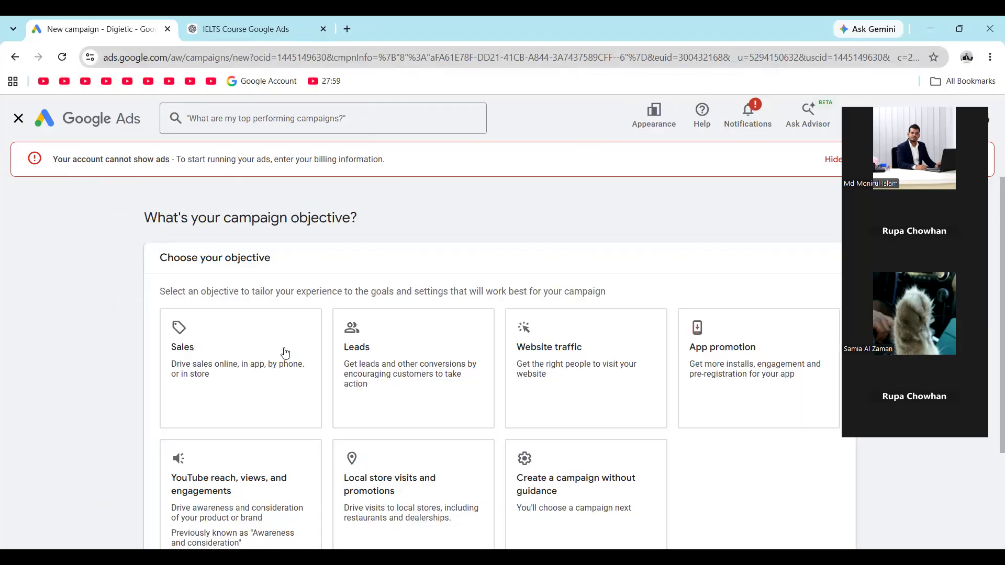
{"action": "scroll", "coordinate": [283, 352], "scroll_direction": "down", "scroll_amount": 3}
{"action": "left_click", "coordinate": [225, 373]}
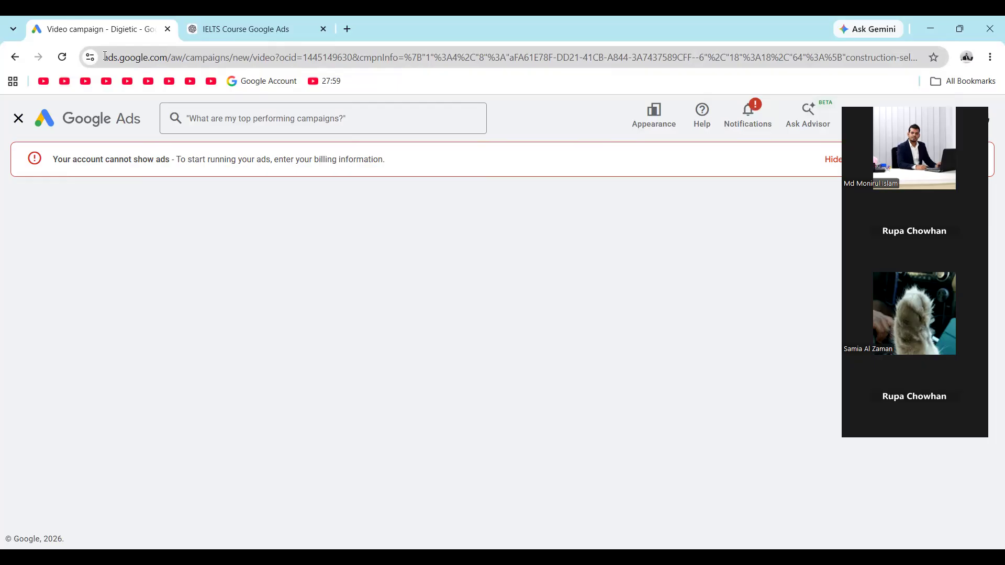
Set a campaign total budget of $1,000.00 and choose to end the campaign in 2 weeks
{"action": "left_click_drag", "start_coordinate": [104, 57], "coordinate": [992, 57]}
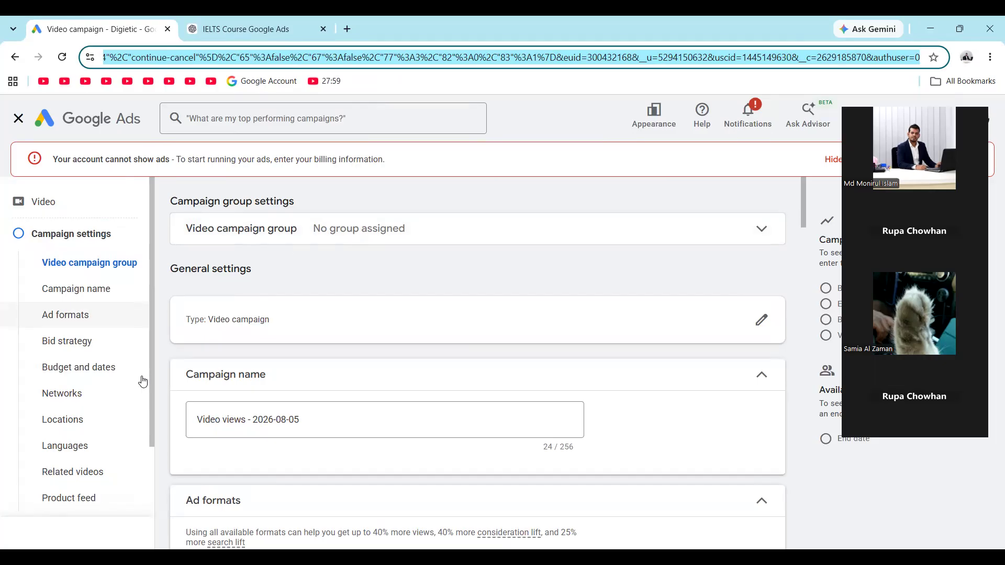
{"action": "scroll", "coordinate": [143, 382], "scroll_direction": "down", "scroll_amount": 2}
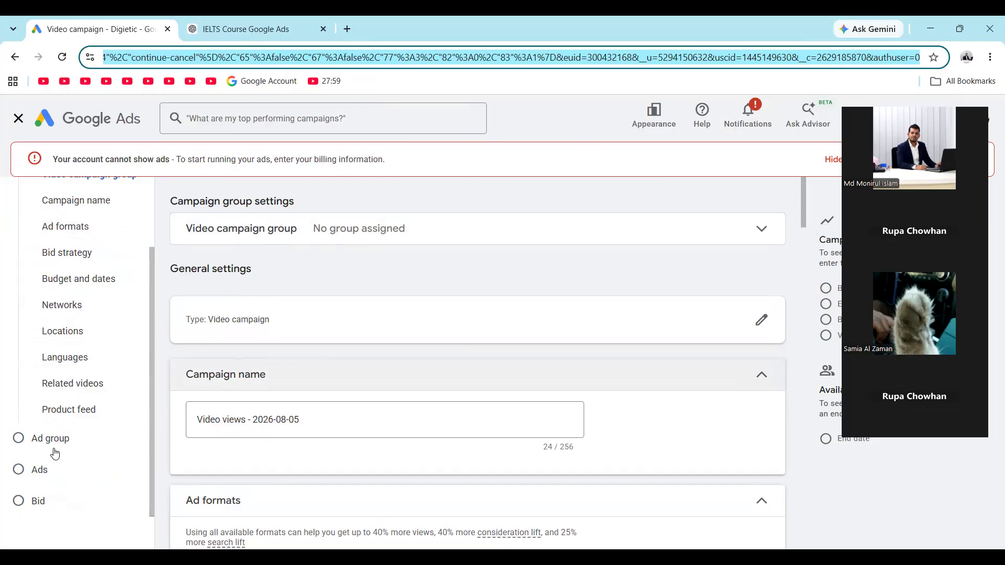
{"action": "scroll", "coordinate": [215, 332], "scroll_direction": "down", "scroll_amount": 5}
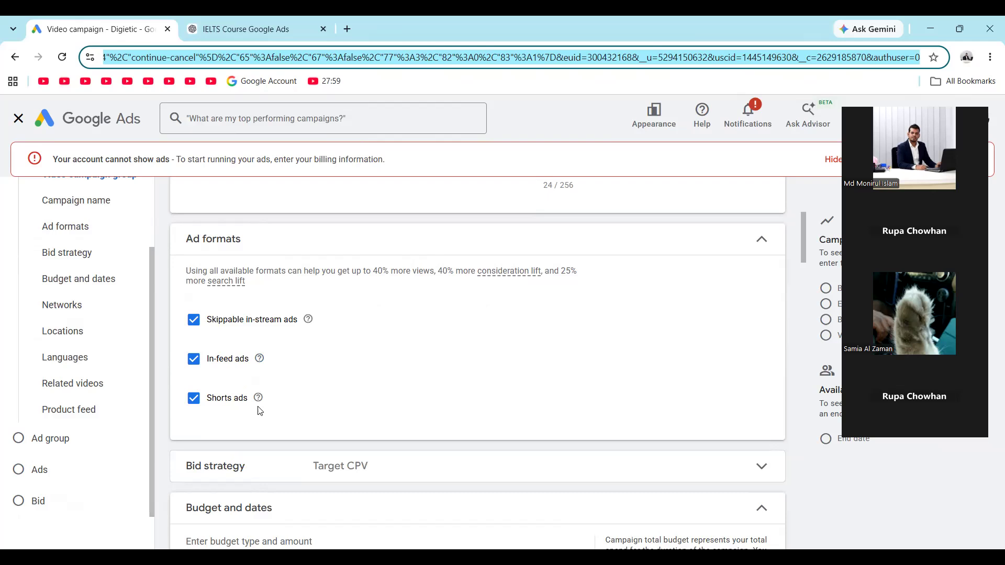
{"action": "scroll", "coordinate": [269, 424], "scroll_direction": "down", "scroll_amount": 5}
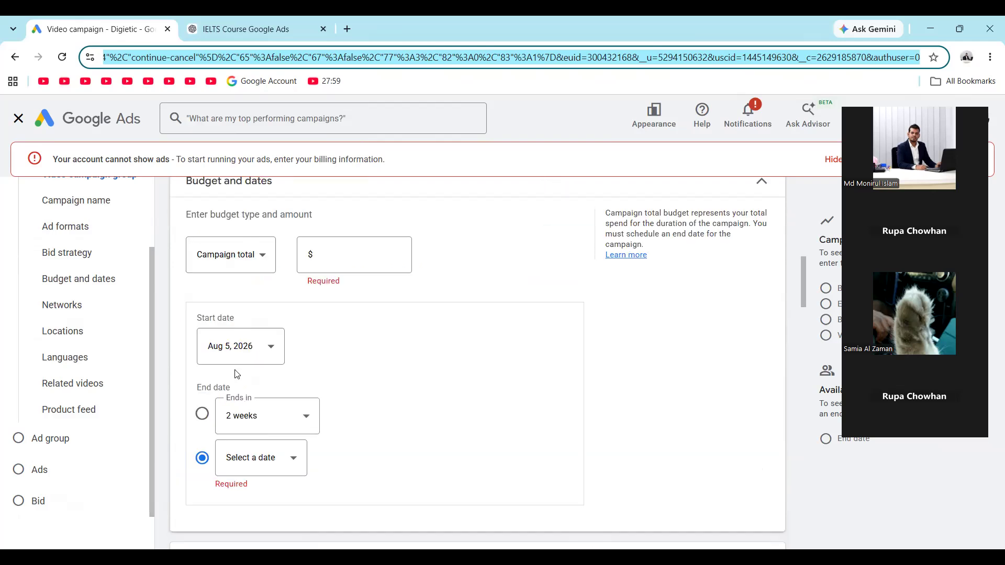
{"action": "left_click", "coordinate": [341, 261]}
{"action": "left_click", "coordinate": [325, 256]}
{"action": "left_click", "coordinate": [324, 254]}
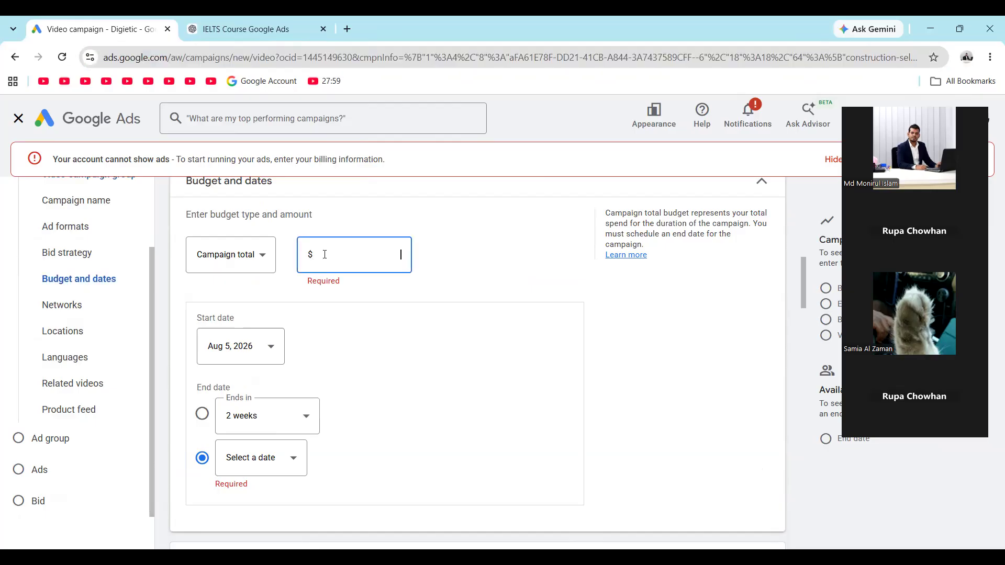
{"action": "type", "text": "1,00"}
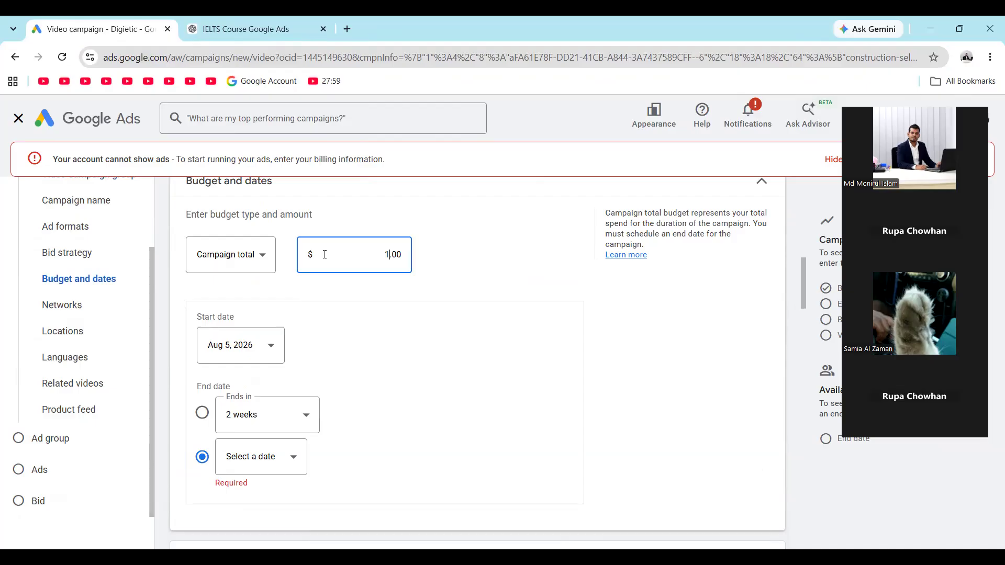
{"action": "type", "text": "0.00"}
{"action": "left_click", "coordinate": [204, 418]}
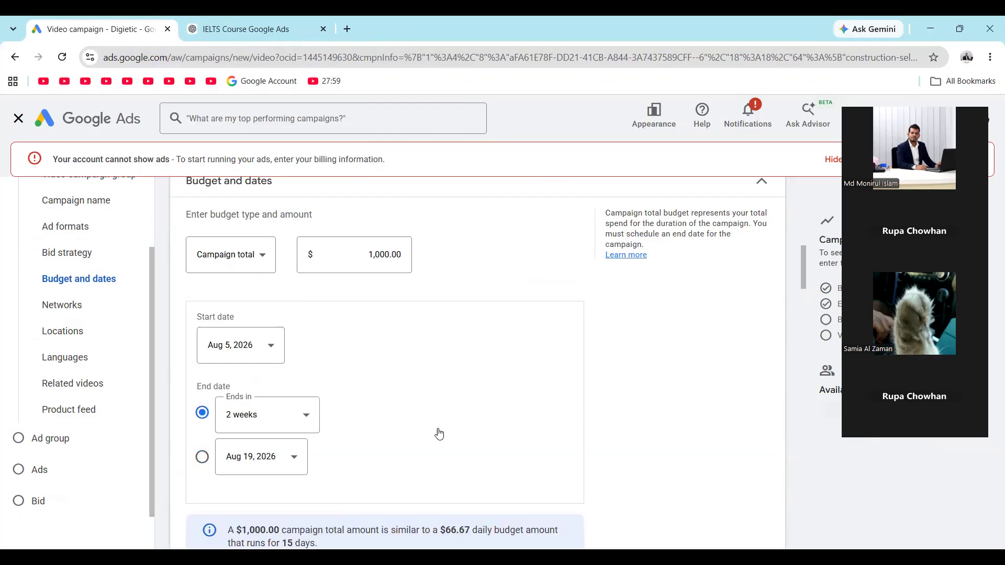
Review the network, location, language, ad group, audience, content targeting and video ad sections of the campaign
{"action": "scroll", "coordinate": [440, 434], "scroll_direction": "down", "scroll_amount": 3}
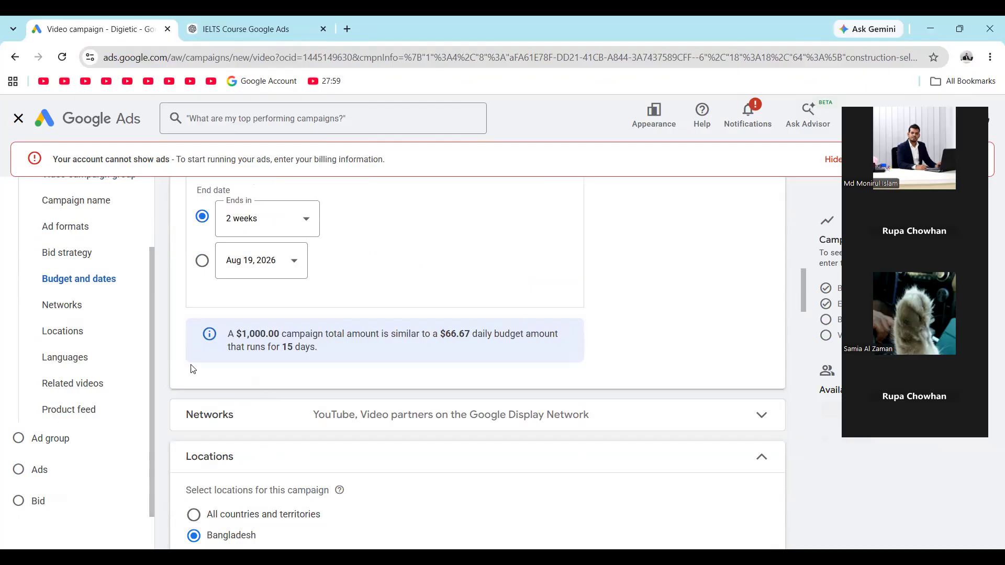
{"action": "scroll", "coordinate": [192, 366], "scroll_direction": "down", "scroll_amount": 3}
{"action": "scroll", "coordinate": [351, 325], "scroll_direction": "down", "scroll_amount": 1}
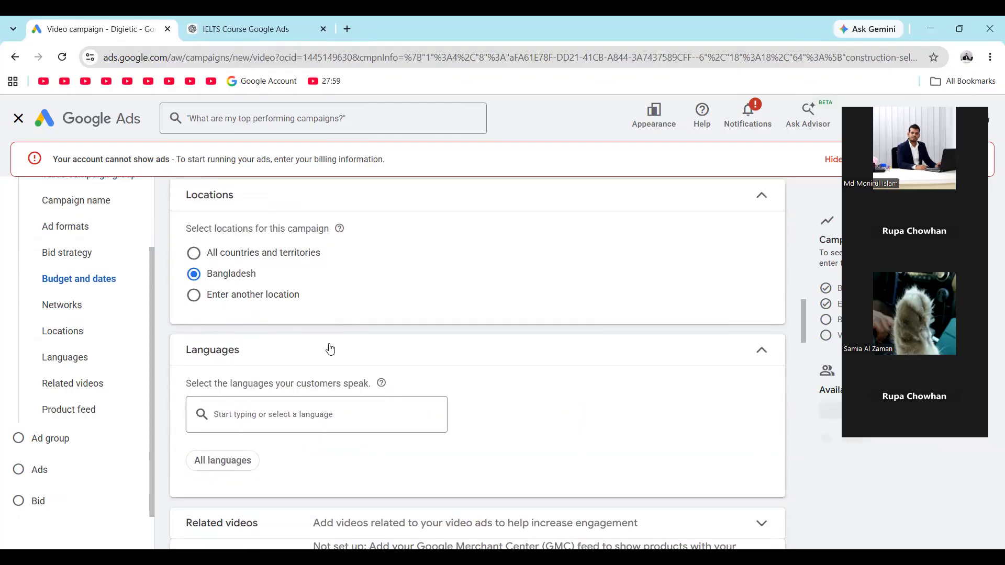
{"action": "scroll", "coordinate": [330, 348], "scroll_direction": "down", "scroll_amount": 5}
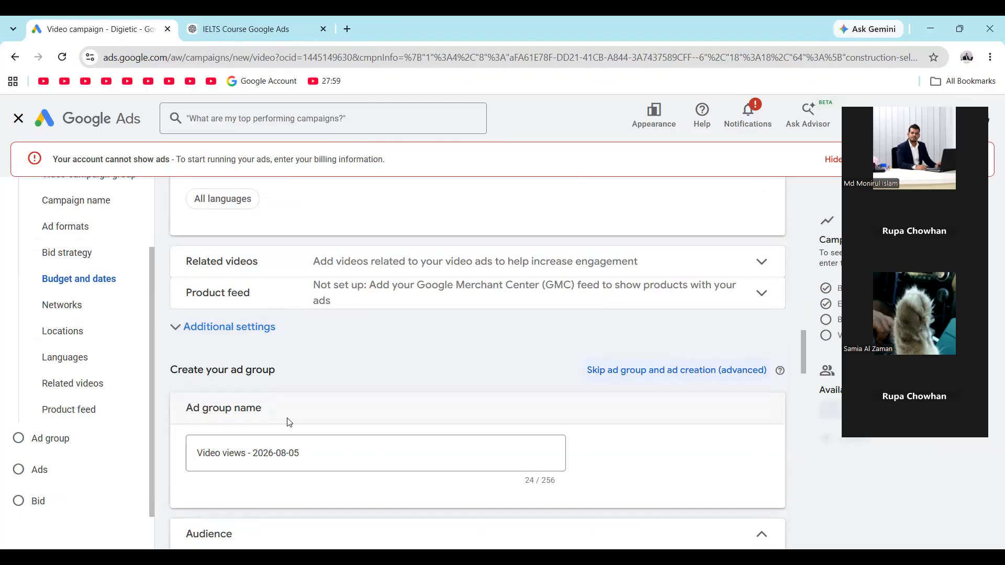
{"action": "scroll", "coordinate": [287, 419], "scroll_direction": "down", "scroll_amount": 6}
{"action": "scroll", "coordinate": [235, 238], "scroll_direction": "down", "scroll_amount": 1}
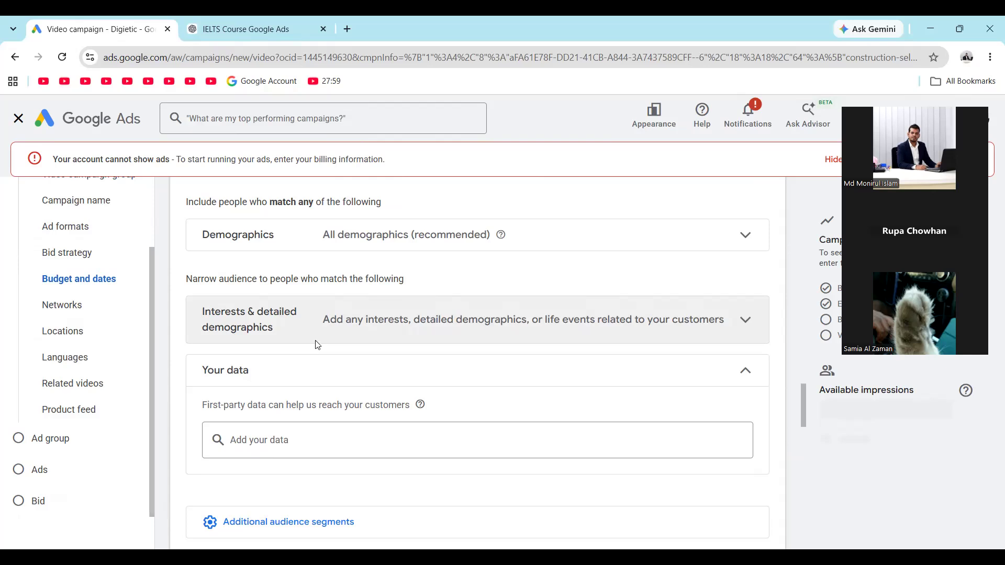
{"action": "scroll", "coordinate": [316, 346], "scroll_direction": "down", "scroll_amount": 5}
{"action": "scroll", "coordinate": [317, 345], "scroll_direction": "down", "scroll_amount": 1}
{"action": "scroll", "coordinate": [283, 466], "scroll_direction": "down", "scroll_amount": 1}
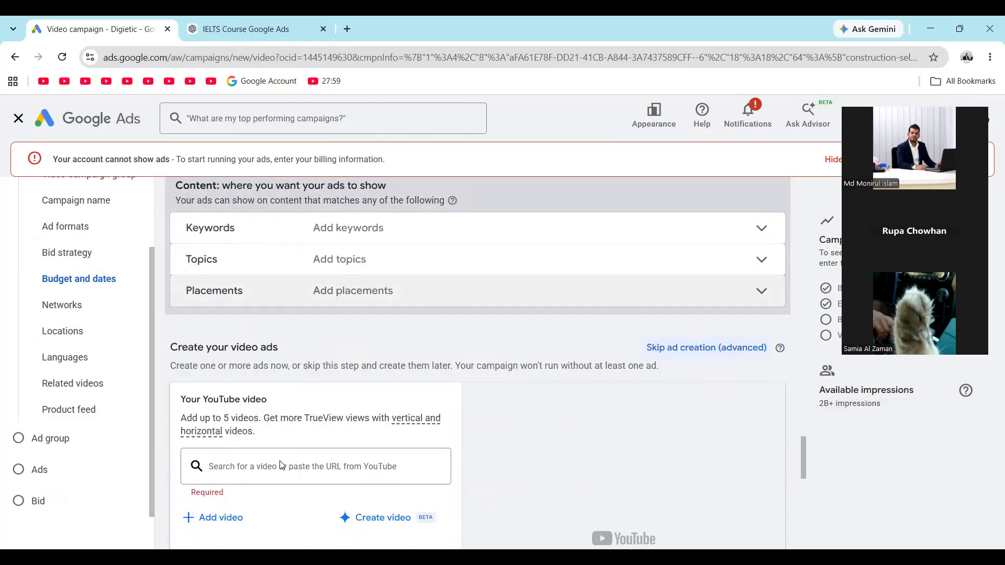
{"action": "scroll", "coordinate": [227, 354], "scroll_direction": "down", "scroll_amount": 2}
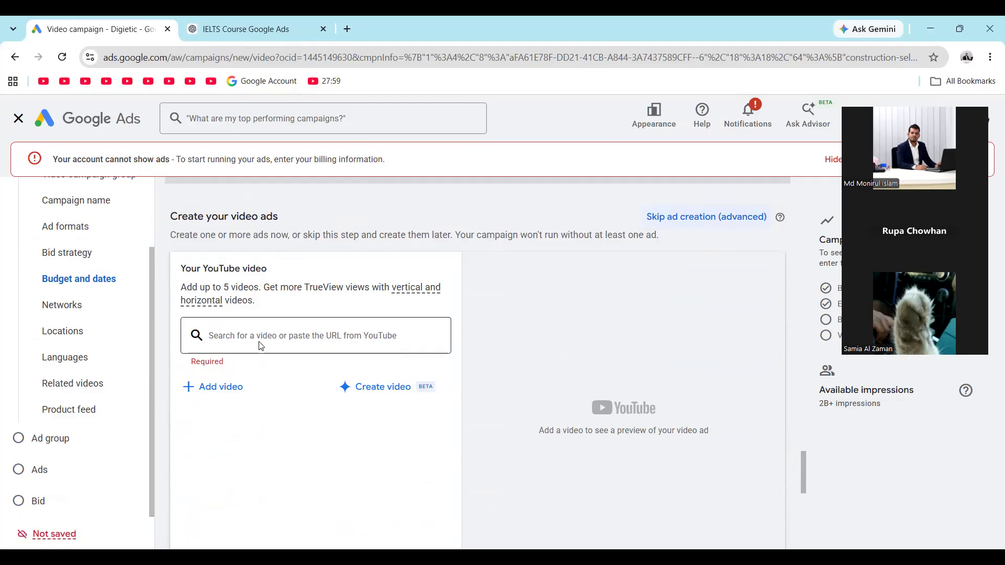
{"action": "scroll", "coordinate": [260, 346], "scroll_direction": "down", "scroll_amount": 5}
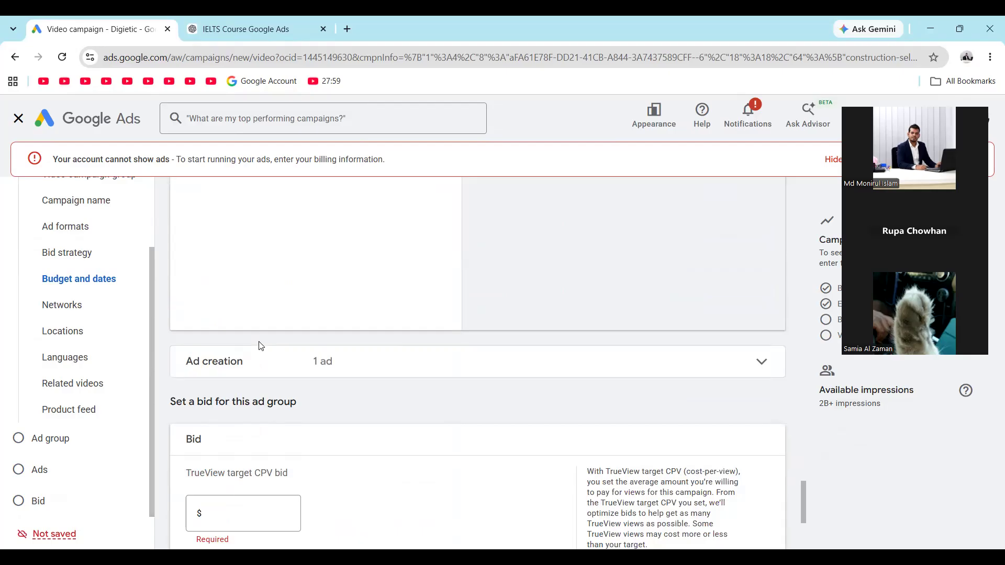
Set the TrueView target CPV bid to $0.01 and dismiss the identity confirmation request
{"action": "scroll", "coordinate": [261, 346], "scroll_direction": "down", "scroll_amount": 3}
{"action": "scroll", "coordinate": [260, 342], "scroll_direction": "down", "scroll_amount": 2}
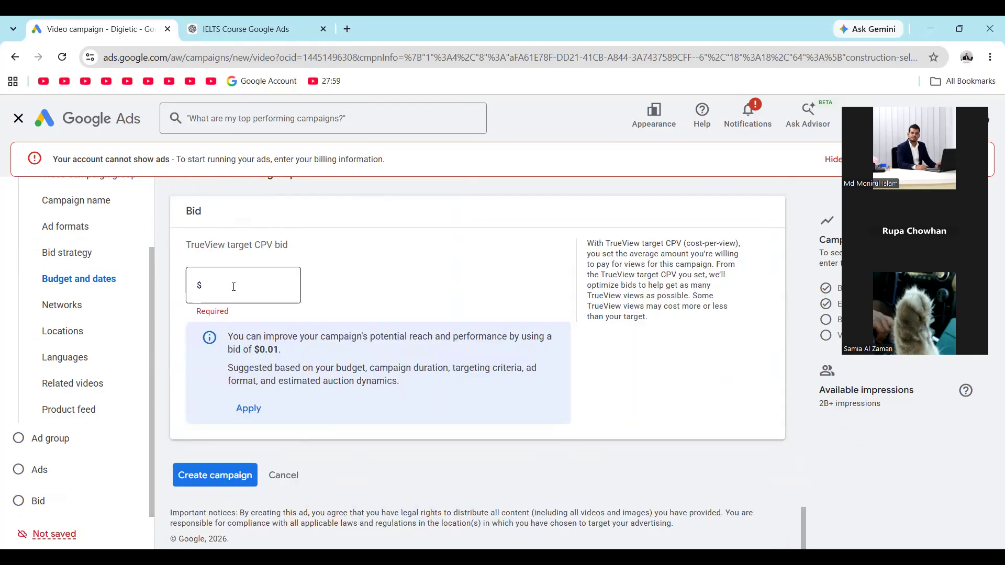
{"action": "left_click", "coordinate": [233, 288]}
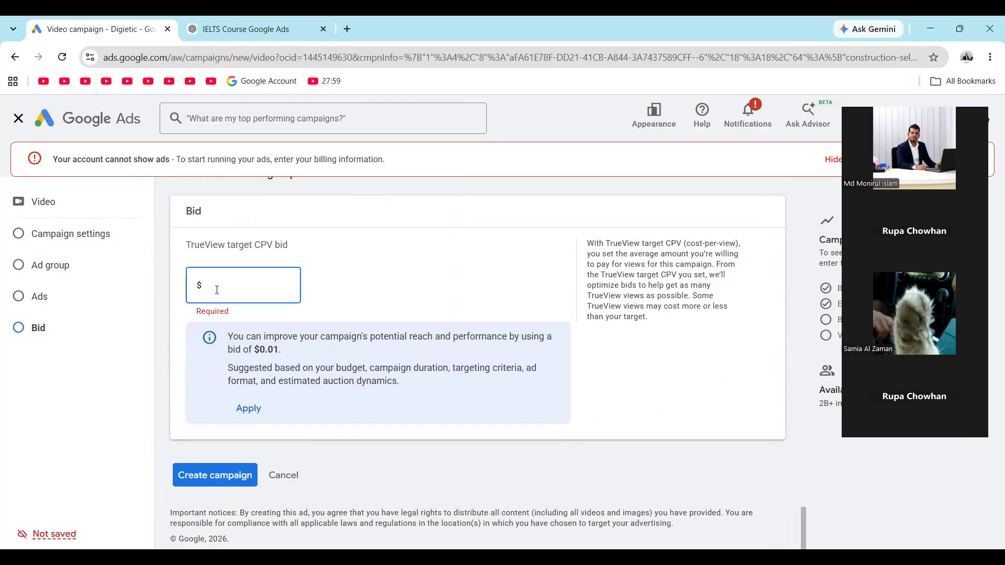
{"action": "type", "text": "0.0"}
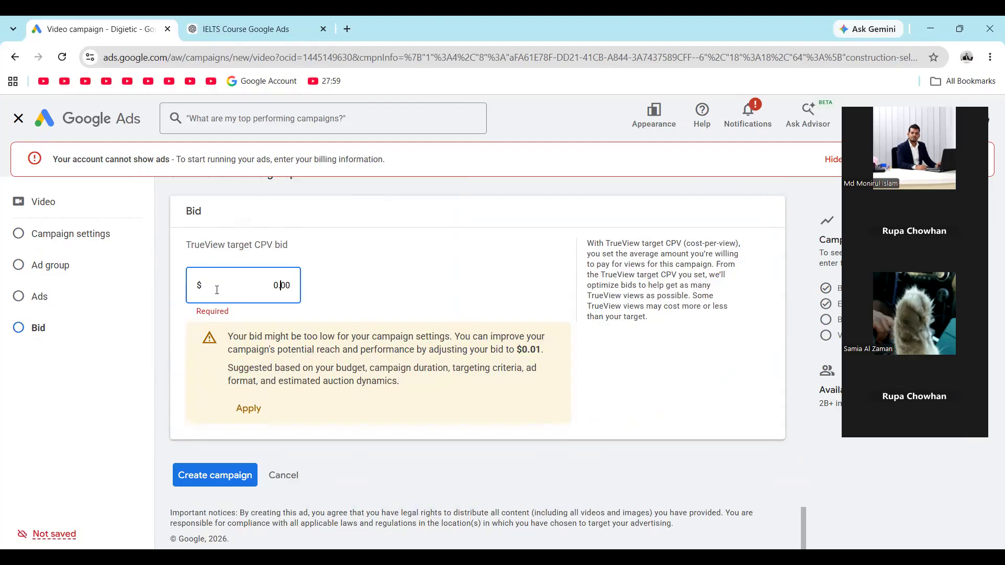
{"action": "type", "text": "1"}
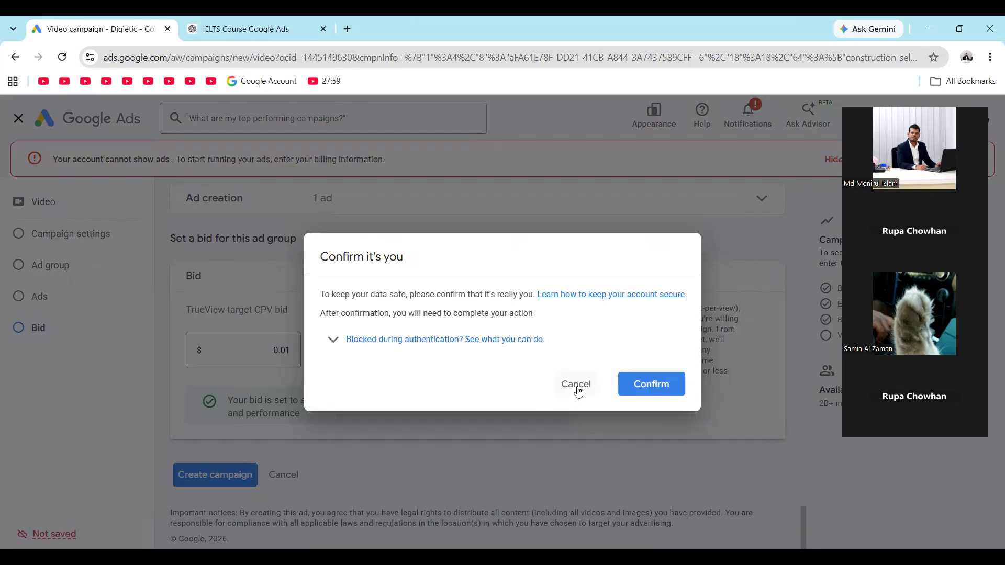
{"action": "left_click", "coordinate": [576, 388]}
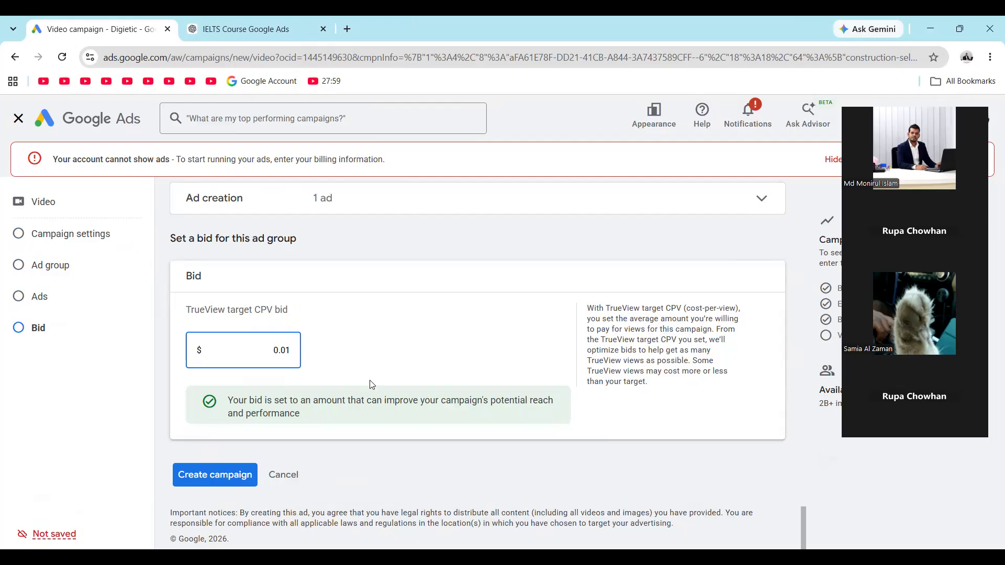
Return to the video ad creation section and activate the YouTube video search field
{"action": "scroll", "coordinate": [372, 385], "scroll_direction": "up", "scroll_amount": 7}
{"action": "scroll", "coordinate": [372, 386], "scroll_direction": "down", "scroll_amount": 2}
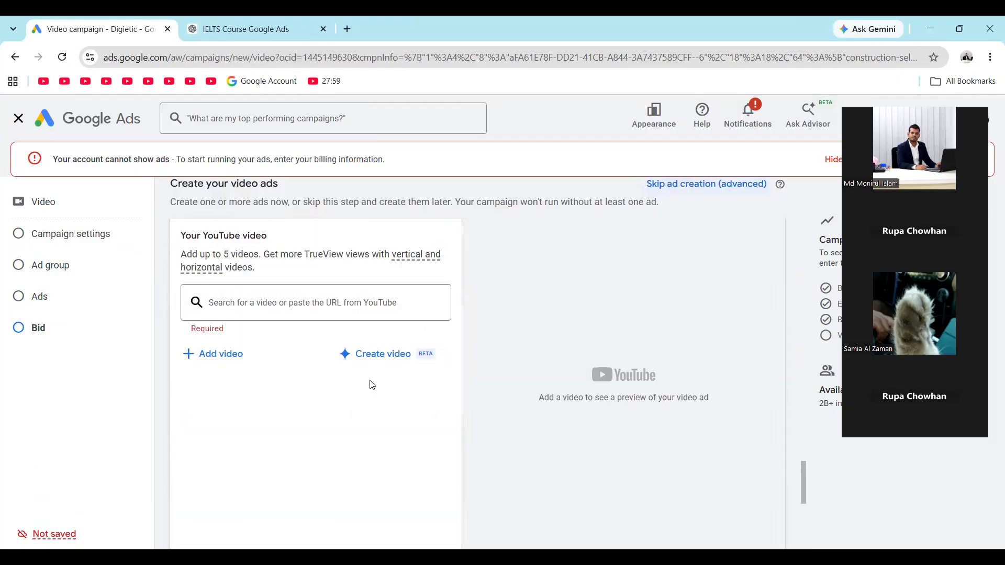
{"action": "scroll", "coordinate": [372, 385], "scroll_direction": "down", "scroll_amount": 5}
{"action": "scroll", "coordinate": [372, 385], "scroll_direction": "up", "scroll_amount": 7}
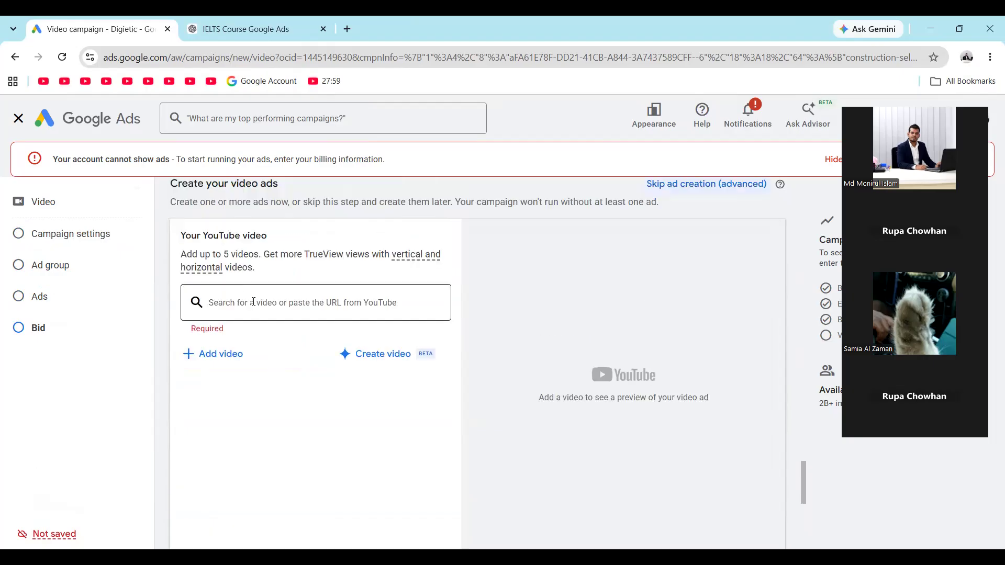
{"action": "left_click", "coordinate": [280, 306]}
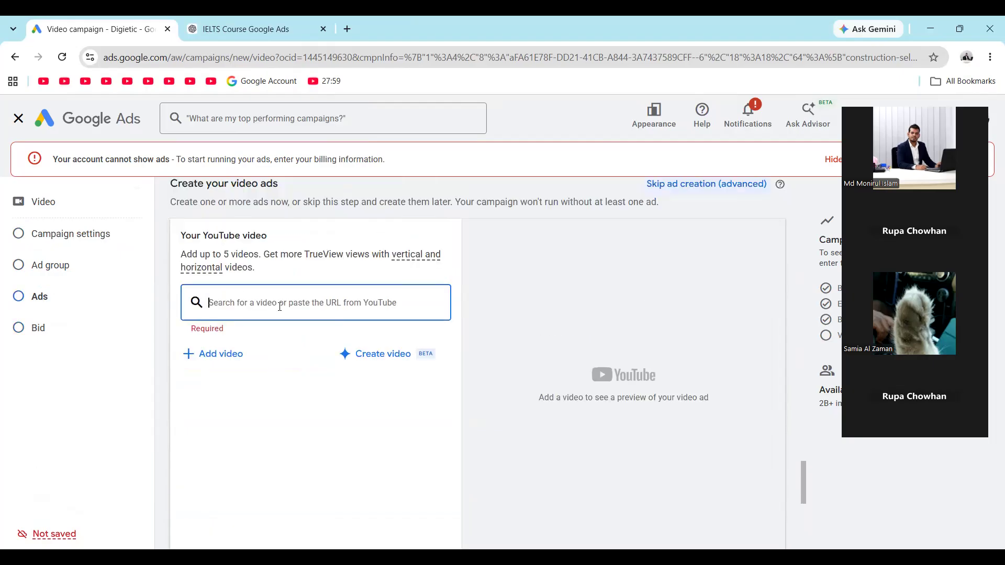
Open the YouTube website in a new browser tab
{"action": "left_click", "coordinate": [348, 29]}
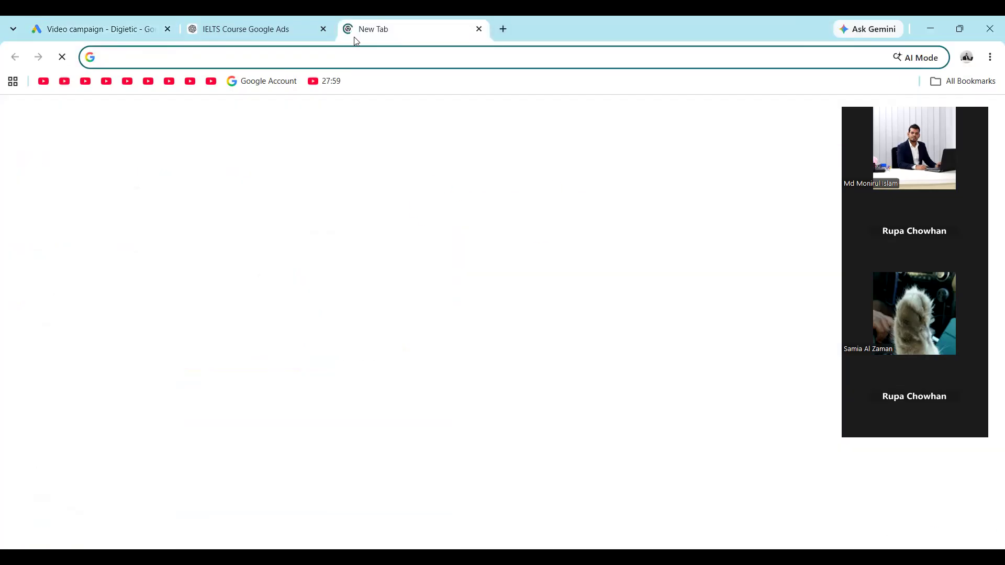
{"action": "left_click", "coordinate": [317, 289]}
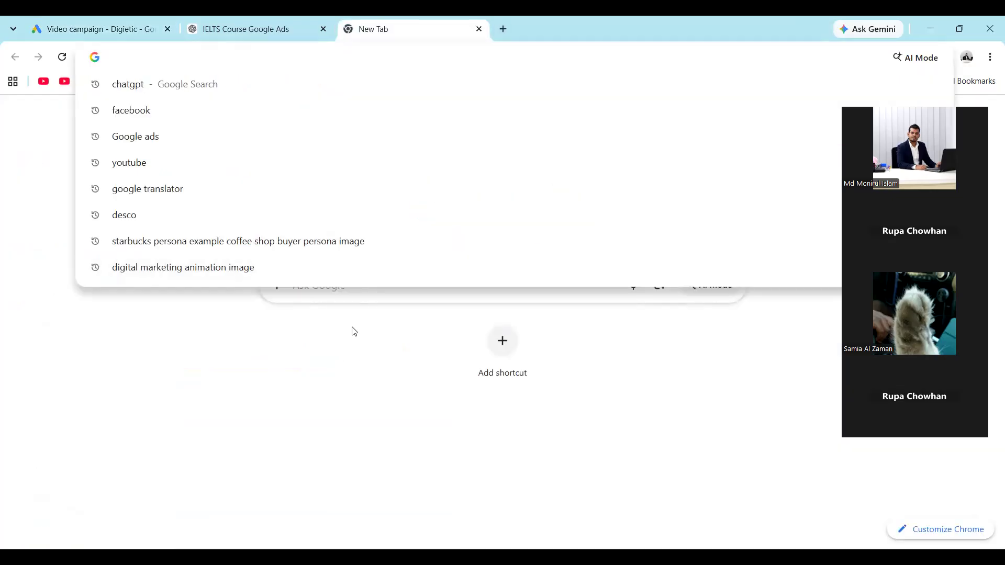
{"action": "left_click", "coordinate": [332, 315]}
{"action": "left_click", "coordinate": [333, 285]}
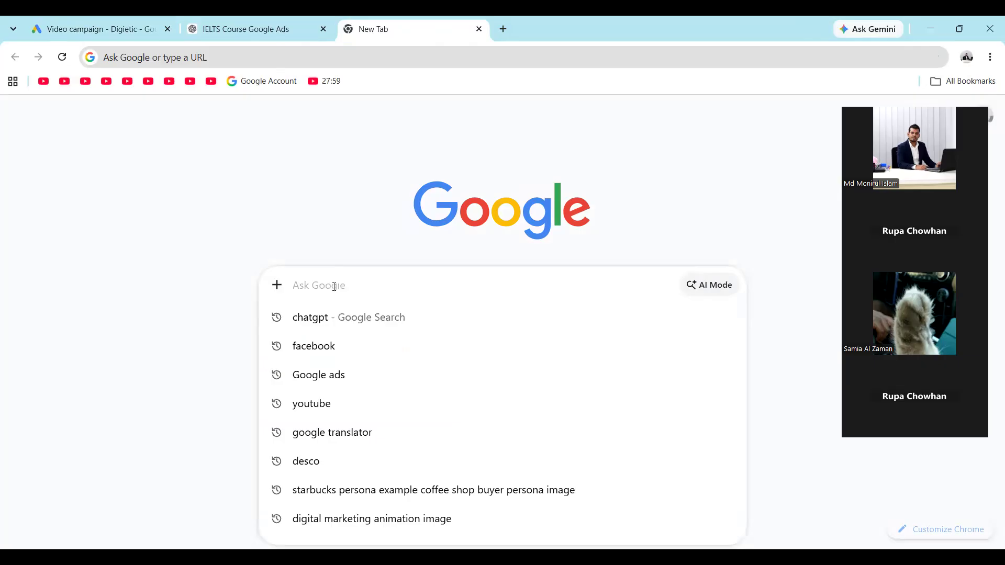
{"action": "type", "text": "y"}
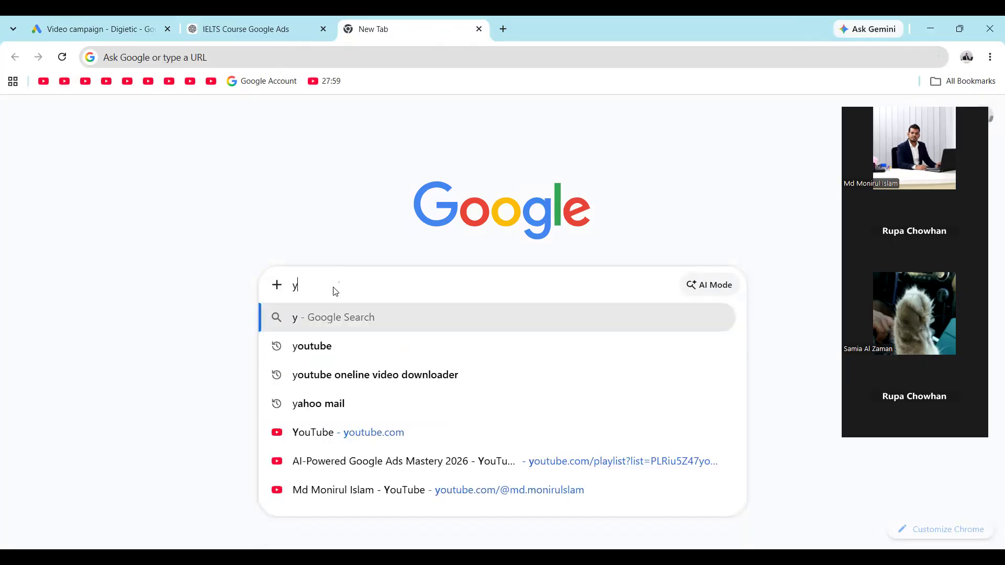
{"action": "type", "text": "outube"}
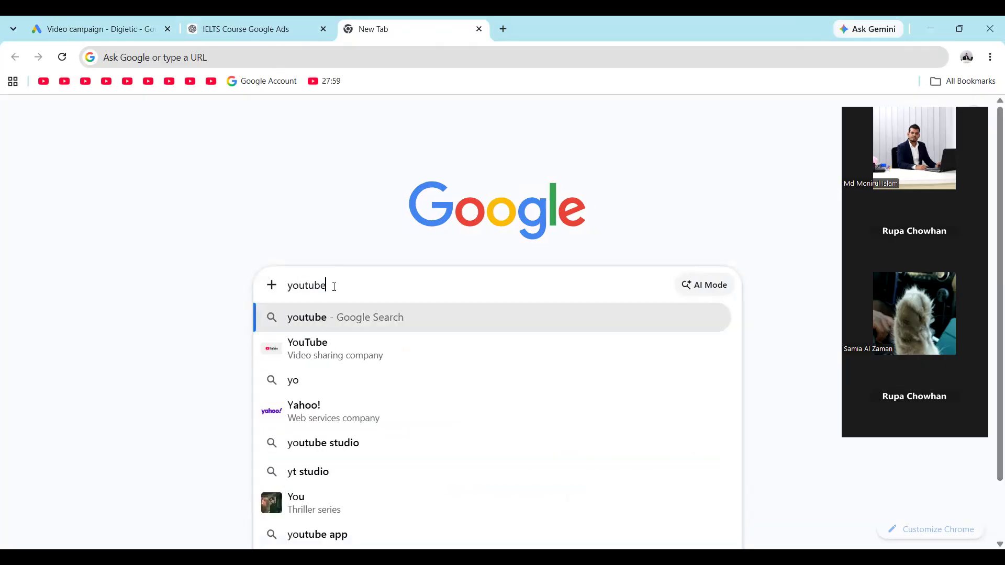
{"action": "key", "text": "Escape"}
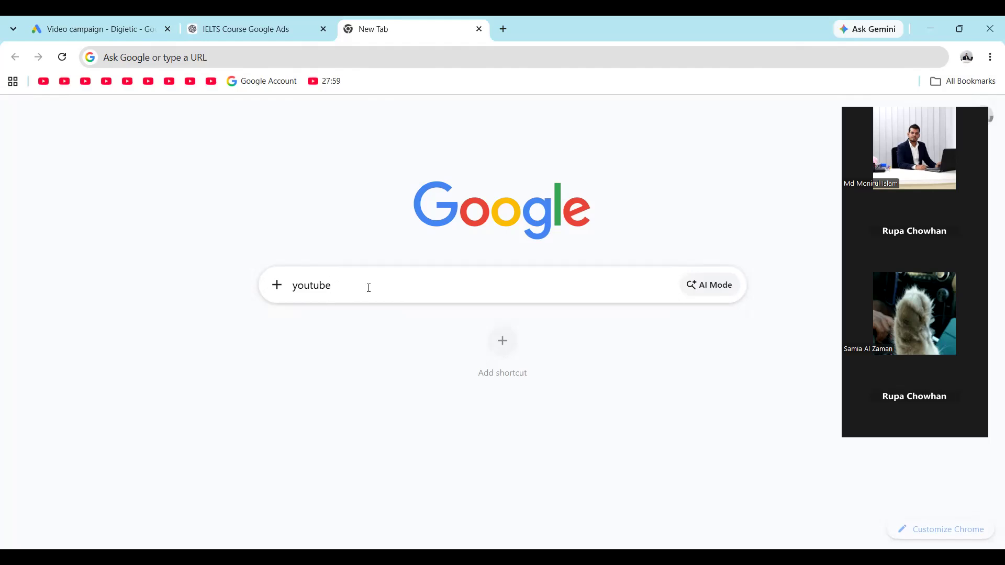
{"action": "key", "text": "shift+Return"}
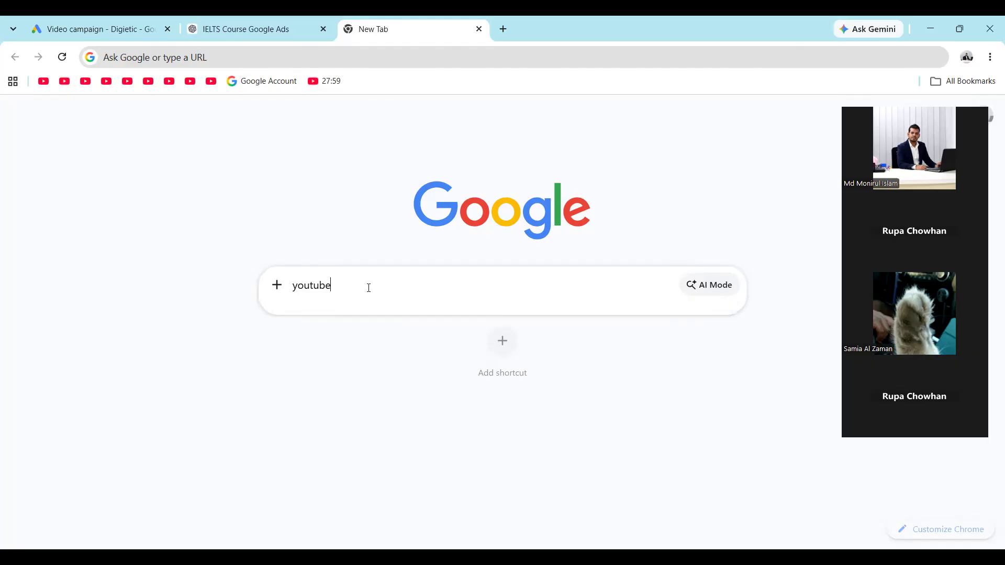
{"action": "key", "text": "Return"}
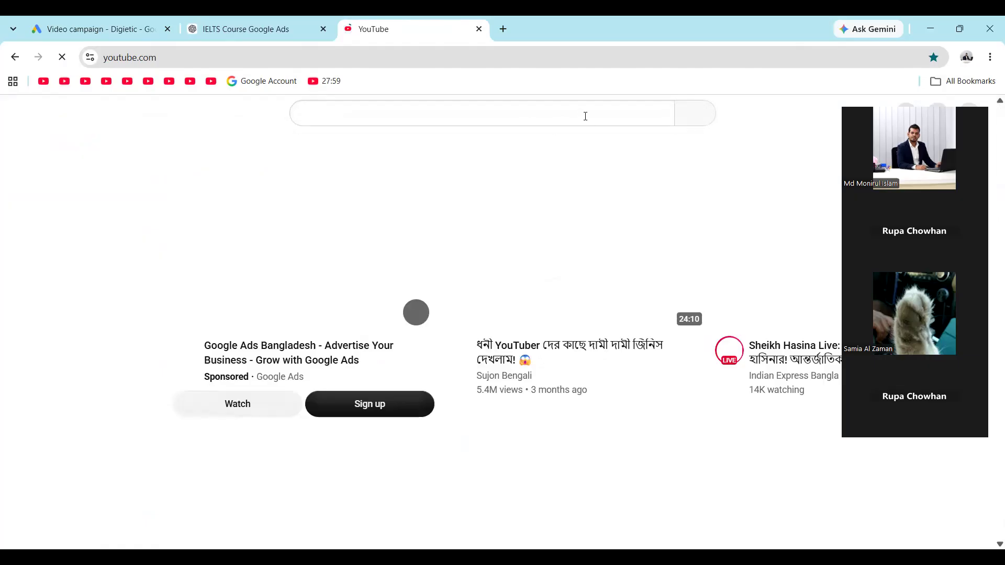
Search YouTube for "pran rfl" and look through the results for a video
{"action": "left_click", "coordinate": [498, 118]}
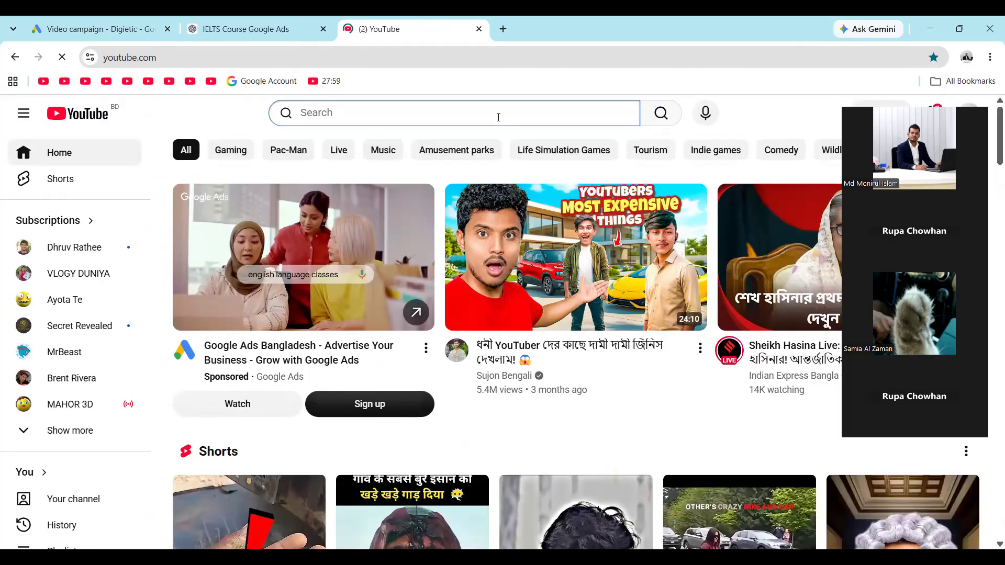
{"action": "type", "text": "pran rf"}
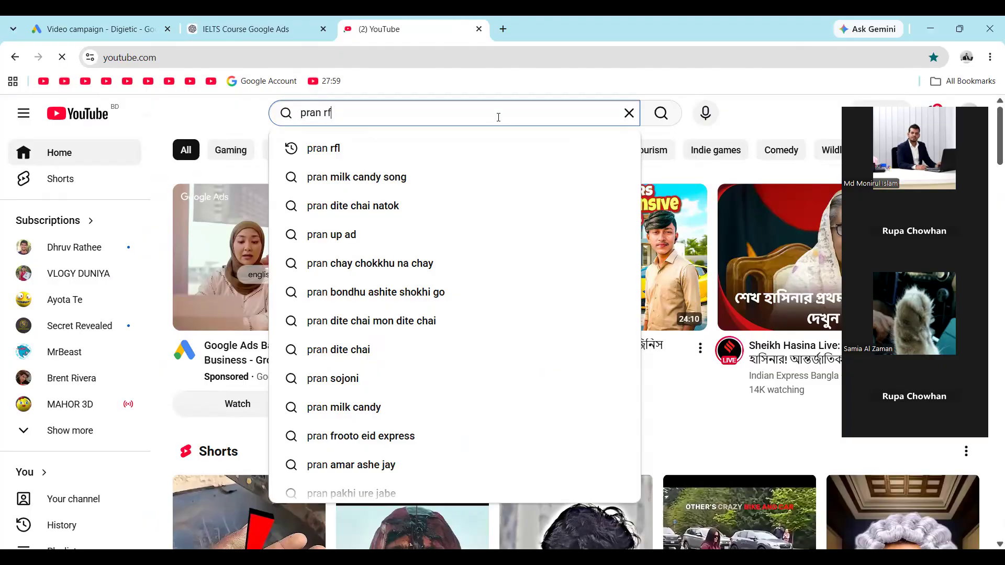
{"action": "type", "text": "l"}
{"action": "key", "text": "Return"}
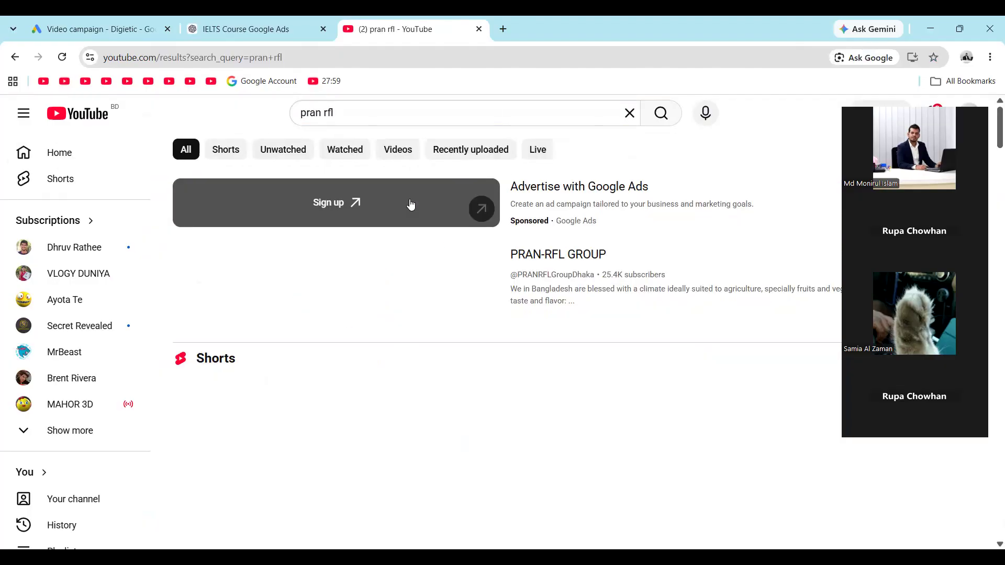
{"action": "scroll", "coordinate": [480, 355], "scroll_direction": "down", "scroll_amount": 1}
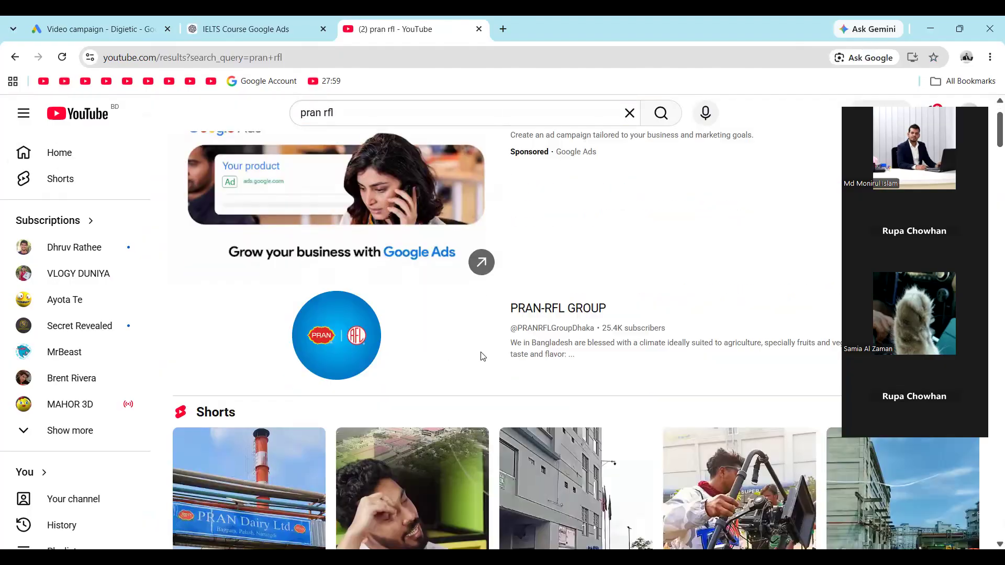
{"action": "scroll", "coordinate": [194, 480], "scroll_direction": "down", "scroll_amount": 4}
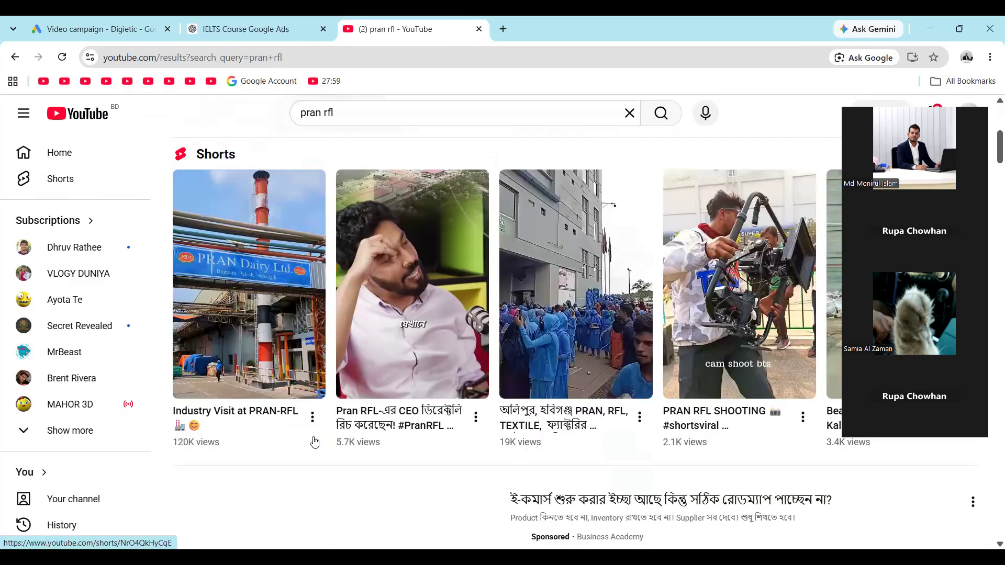
{"action": "left_click", "coordinate": [313, 418]}
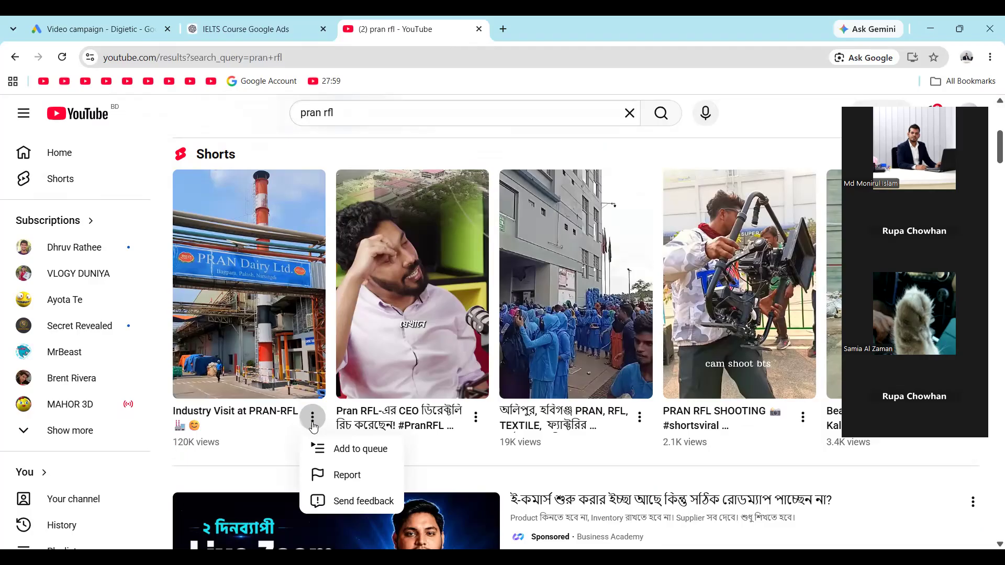
{"action": "left_click", "coordinate": [217, 427]}
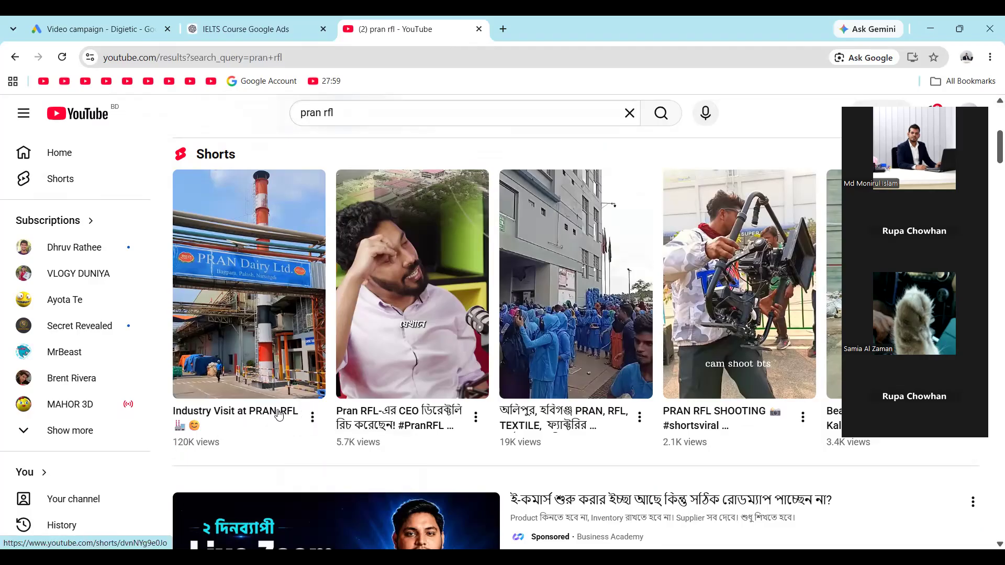
{"action": "left_click", "coordinate": [313, 419]}
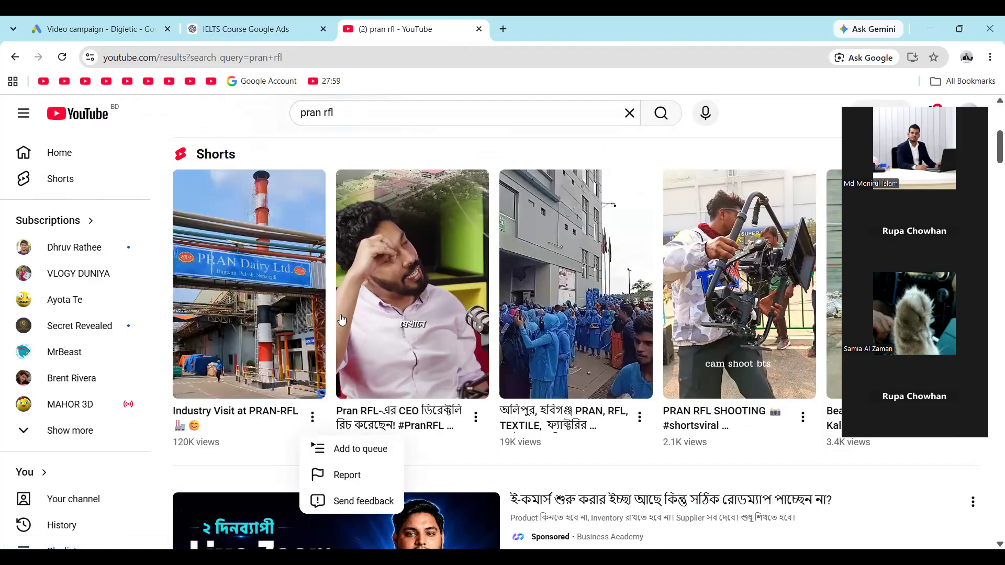
{"action": "left_click", "coordinate": [312, 418]}
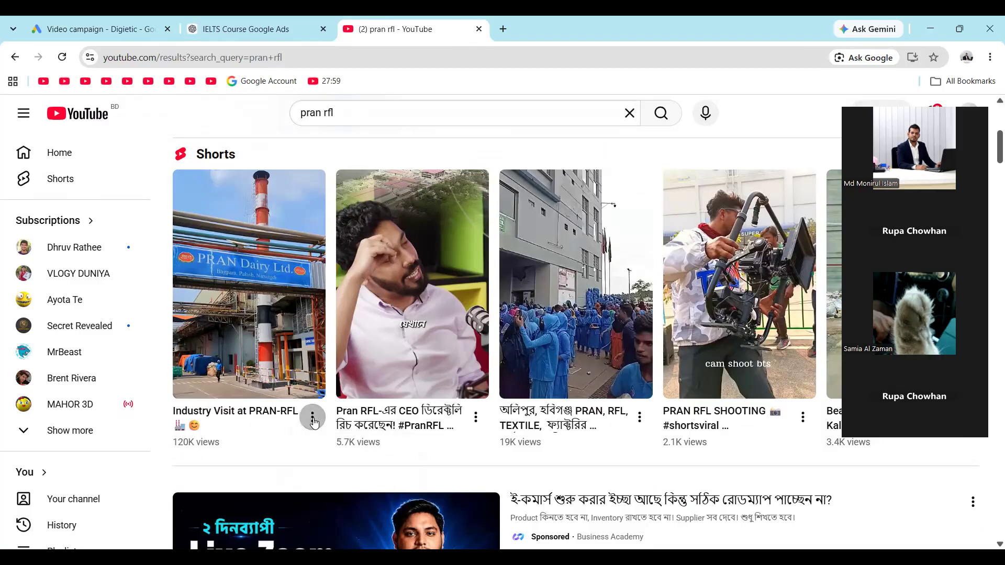
Open the "Industry Visit at PRAN-RFL" Short and move on to the Pran RFL CEO Short
{"action": "left_click", "coordinate": [267, 418]}
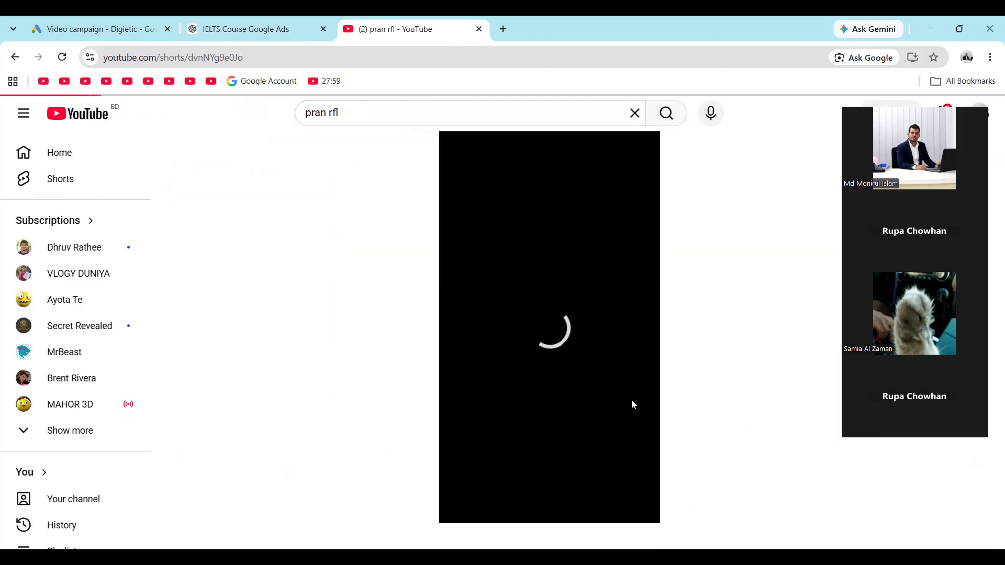
{"action": "scroll", "coordinate": [602, 391], "scroll_direction": "down", "scroll_amount": 2}
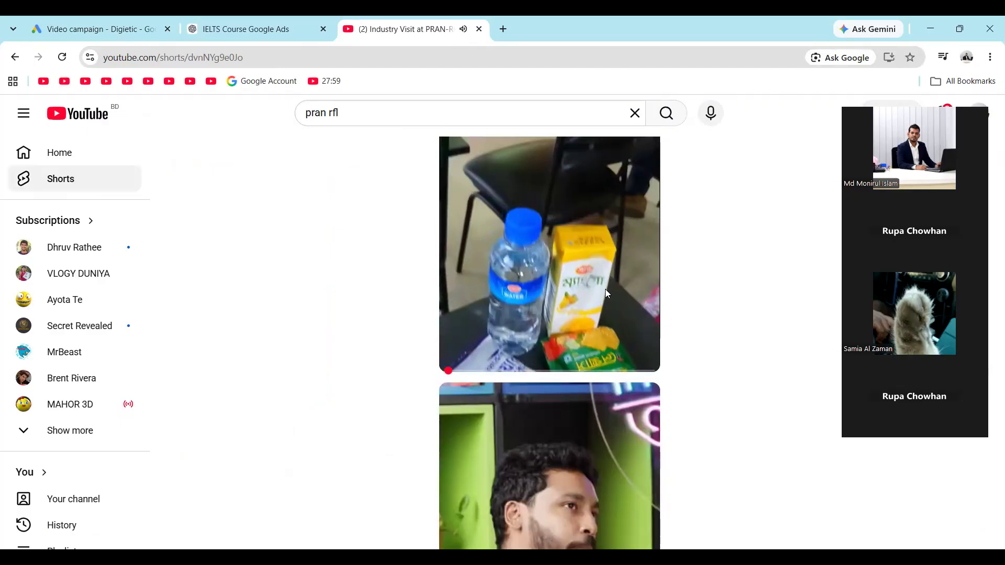
{"action": "scroll", "coordinate": [605, 289], "scroll_direction": "down", "scroll_amount": 3}
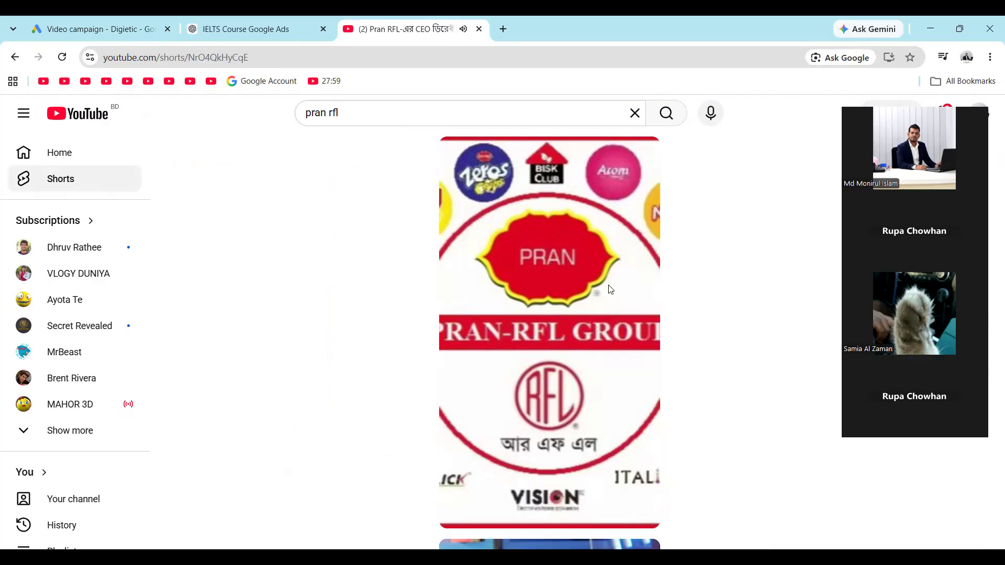
{"action": "scroll", "coordinate": [600, 310], "scroll_direction": "down", "scroll_amount": 3}
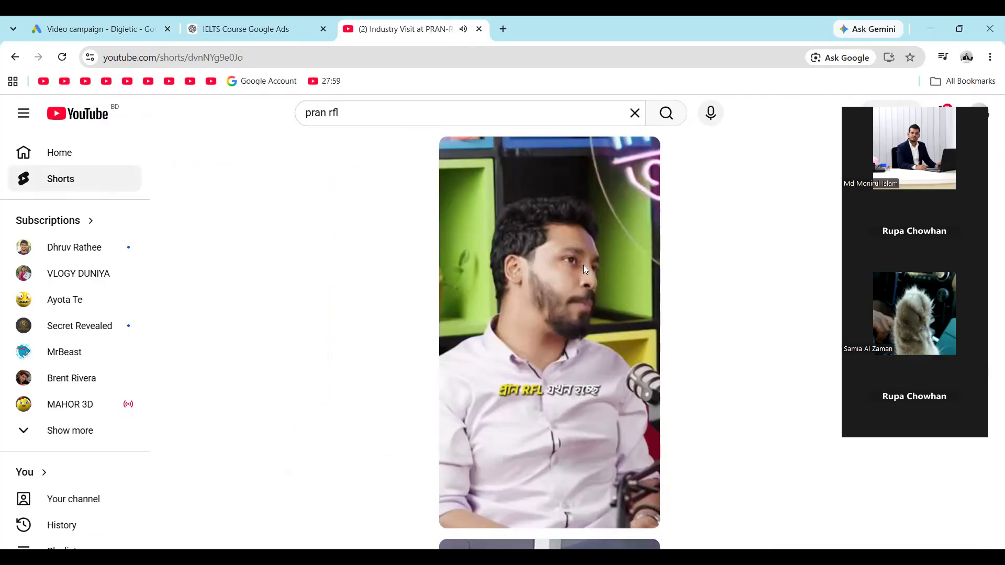
{"action": "scroll", "coordinate": [585, 269], "scroll_direction": "up", "scroll_amount": 2}
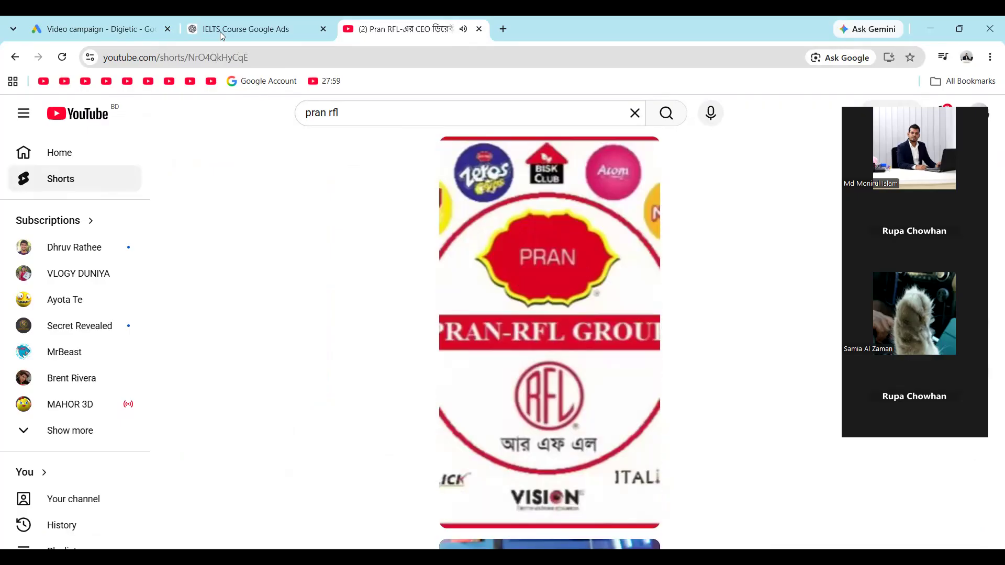
Copy the Pran RFL CEO Short's URL, close YouTube, and add the Short as the campaign's ad video in Google Ads
{"action": "left_click_drag", "start_coordinate": [252, 58], "coordinate": [90, 56]}
{"action": "right_click", "coordinate": [114, 57]}
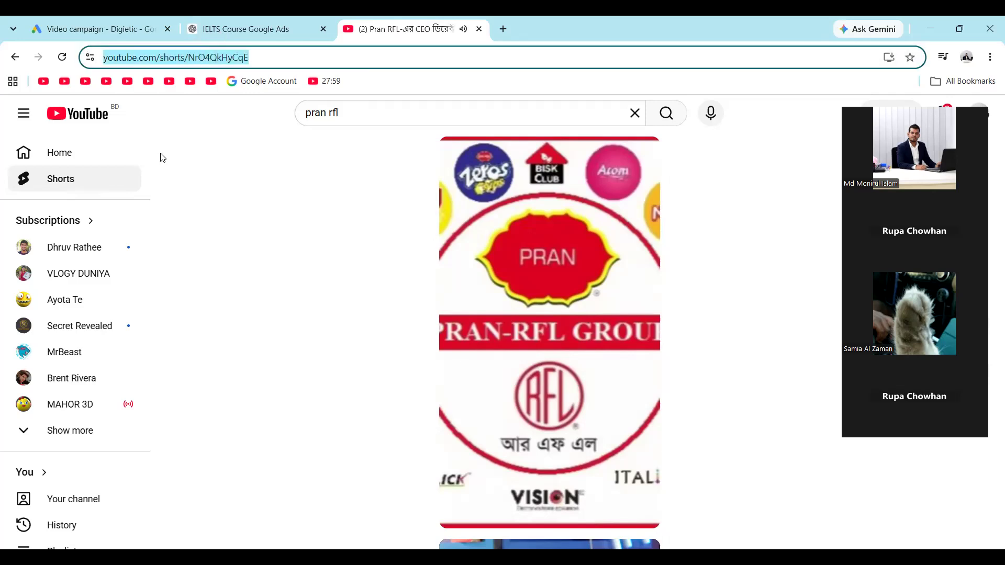
{"action": "left_click", "coordinate": [478, 30]}
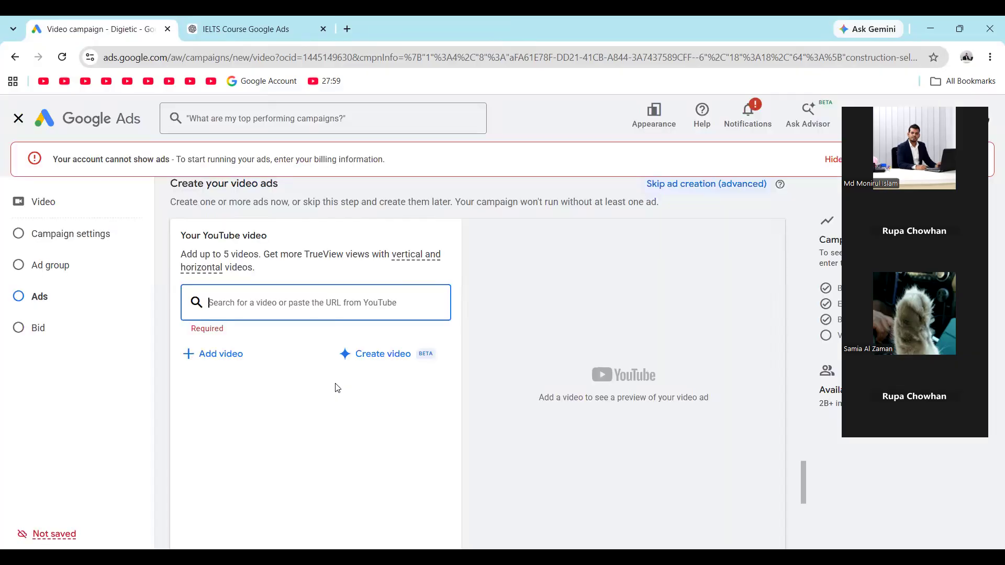
{"action": "right_click", "coordinate": [268, 301]}
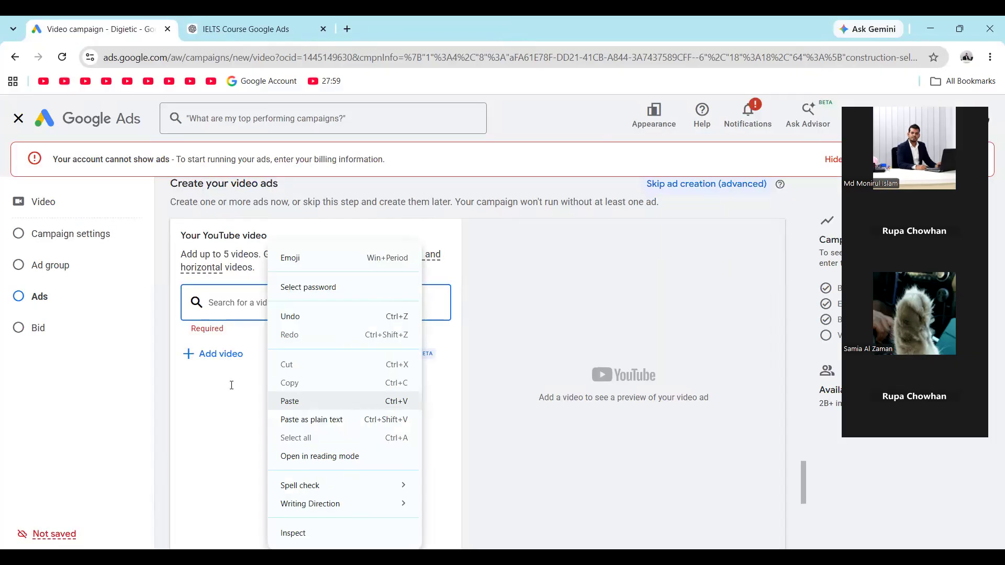
{"action": "key", "text": "Escape"}
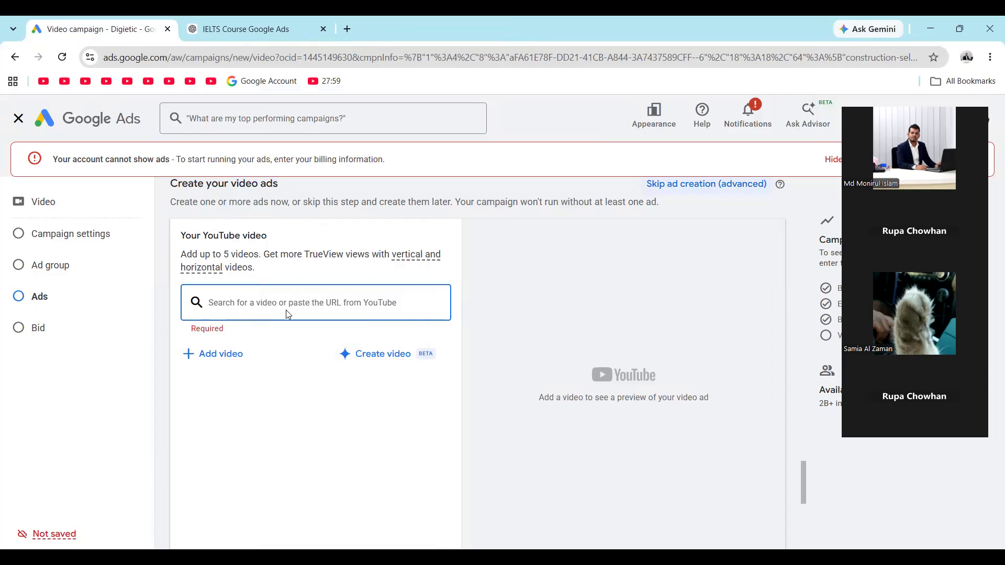
{"action": "key", "text": "ctrl+v"}
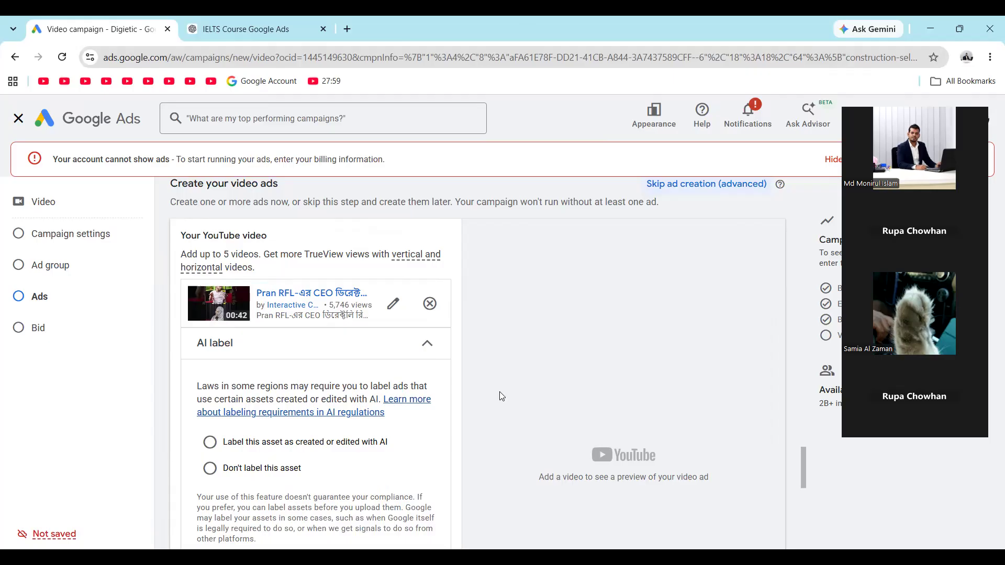
Examine the added video's AI label options and the remaining ad fields, and activate the Final URL field
{"action": "scroll", "coordinate": [500, 396], "scroll_direction": "up", "scroll_amount": 3}
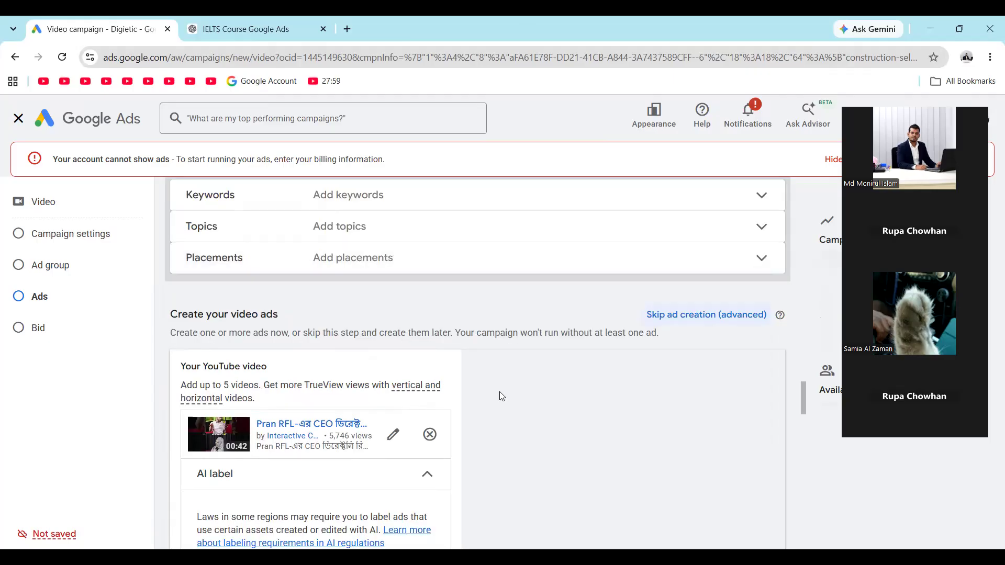
{"action": "scroll", "coordinate": [500, 396], "scroll_direction": "down", "scroll_amount": 3}
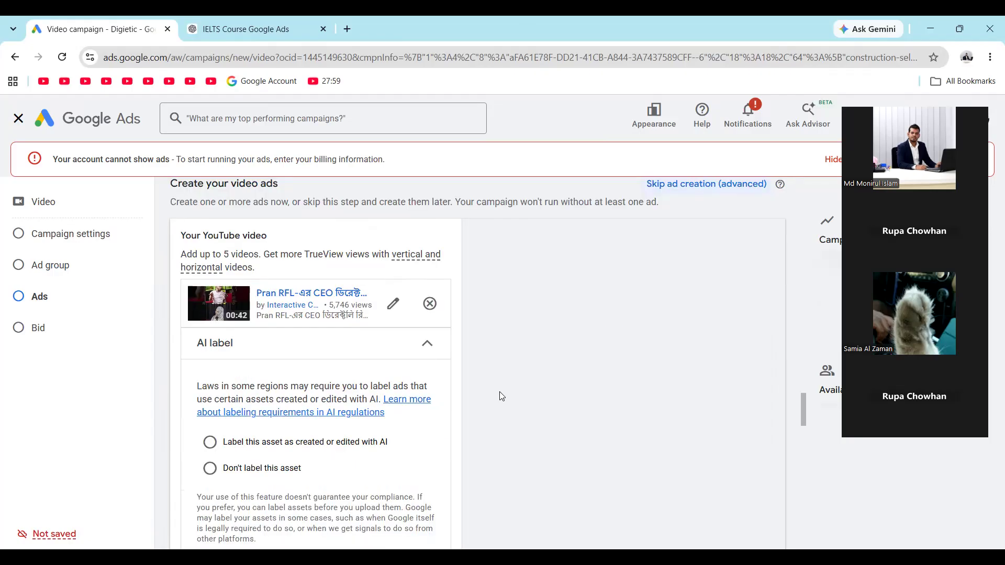
{"action": "scroll", "coordinate": [499, 396], "scroll_direction": "down", "scroll_amount": 5}
{"action": "scroll", "coordinate": [500, 392], "scroll_direction": "down", "scroll_amount": 3}
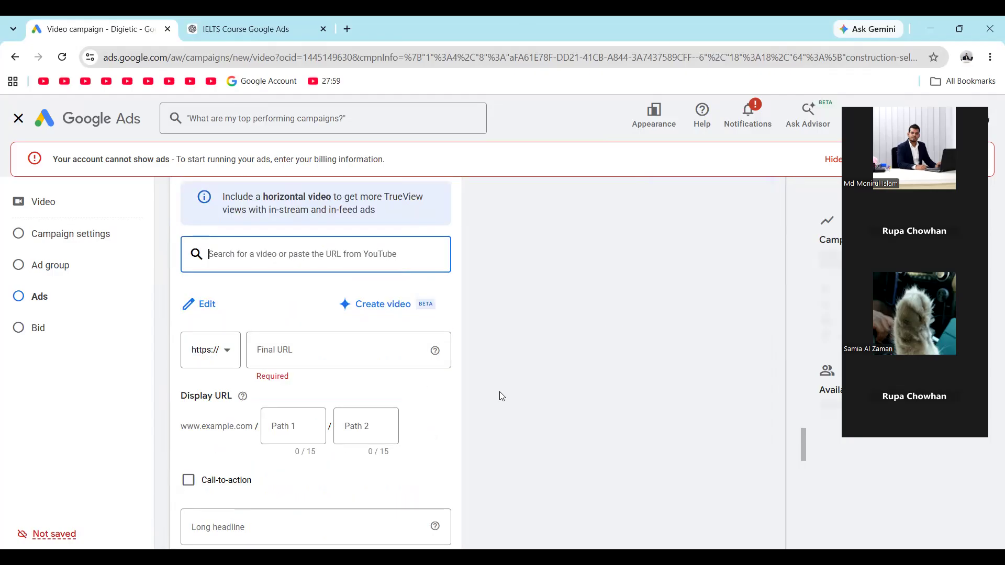
{"action": "scroll", "coordinate": [502, 397], "scroll_direction": "up", "scroll_amount": 1}
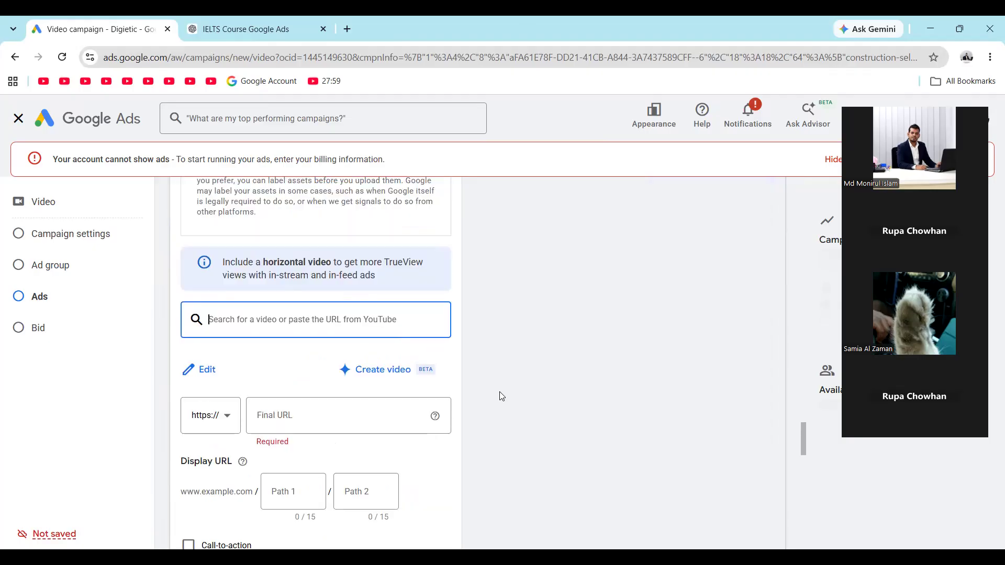
{"action": "scroll", "coordinate": [499, 393], "scroll_direction": "down", "scroll_amount": 1}
{"action": "scroll", "coordinate": [271, 278], "scroll_direction": "down", "scroll_amount": 1}
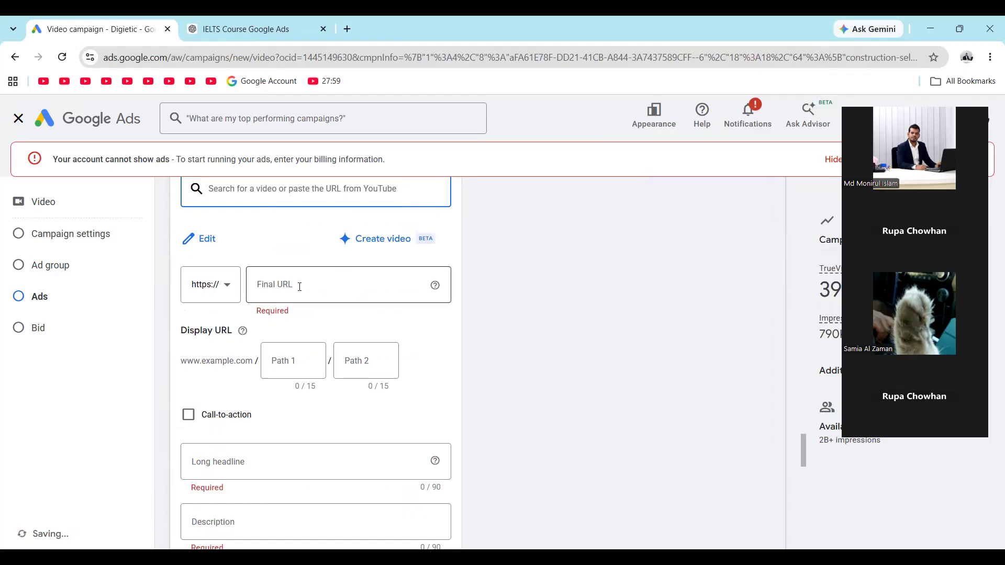
{"action": "left_click", "coordinate": [297, 285]}
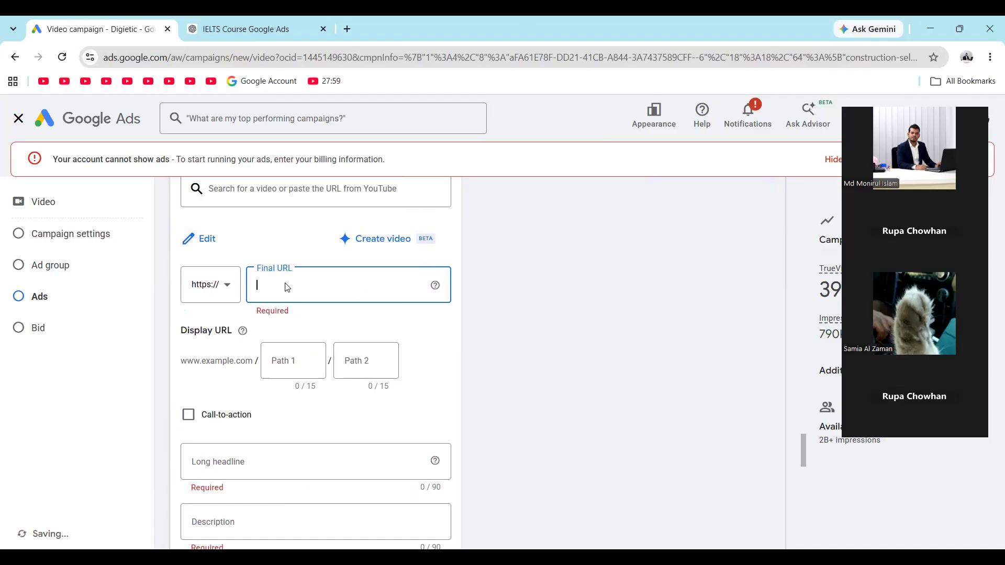
Search Google for "pranrfl" in a new browser tab, choose PRAN-RFL Group, and open the RFL website
{"action": "left_click", "coordinate": [347, 30]}
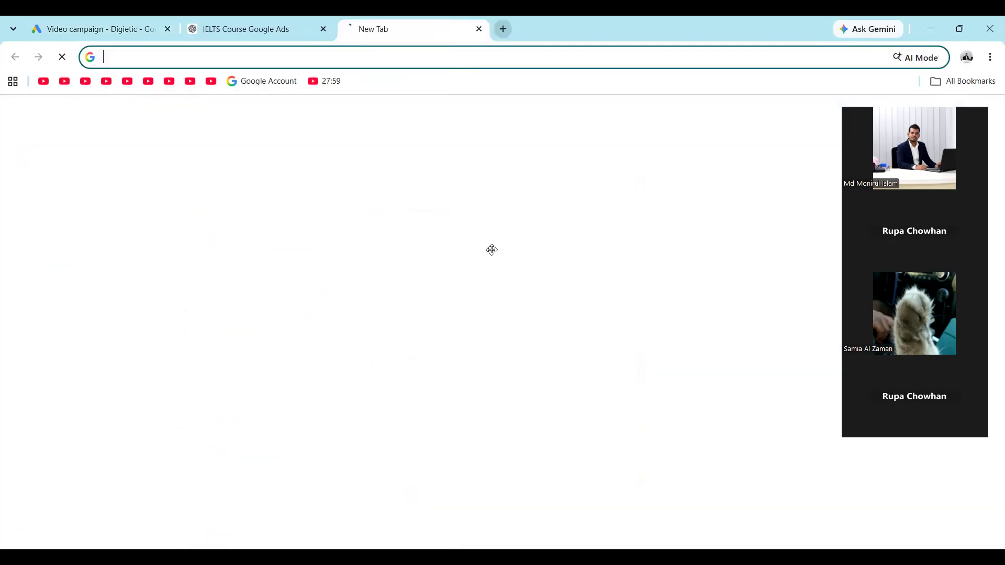
{"action": "left_click", "coordinate": [344, 287]}
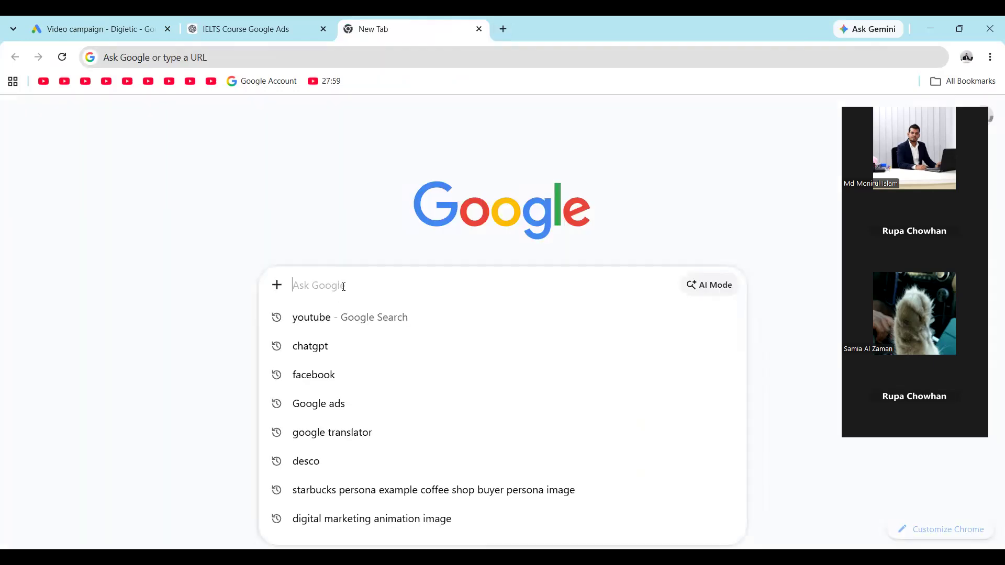
{"action": "type", "text": "pranrfl"}
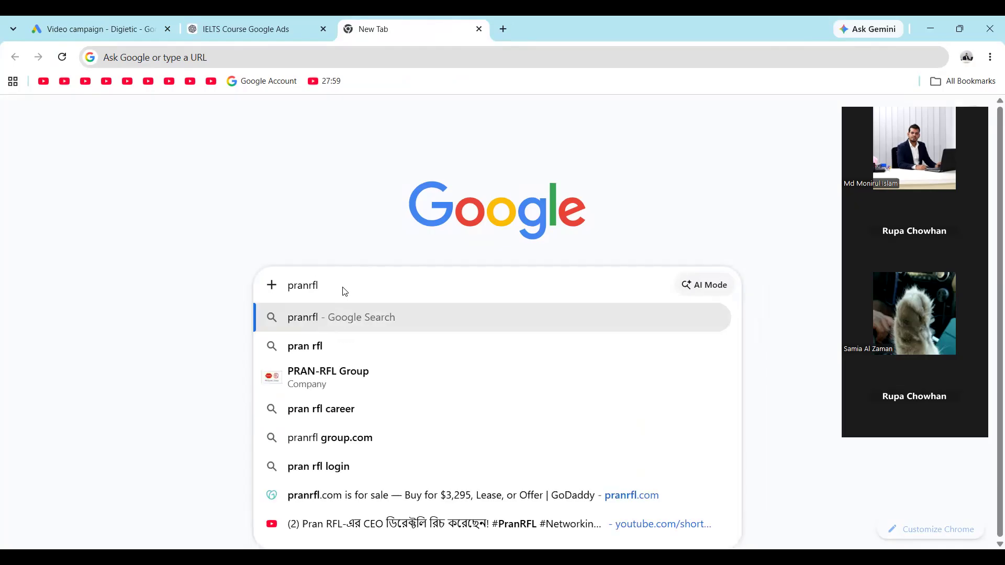
{"action": "left_click", "coordinate": [333, 378]}
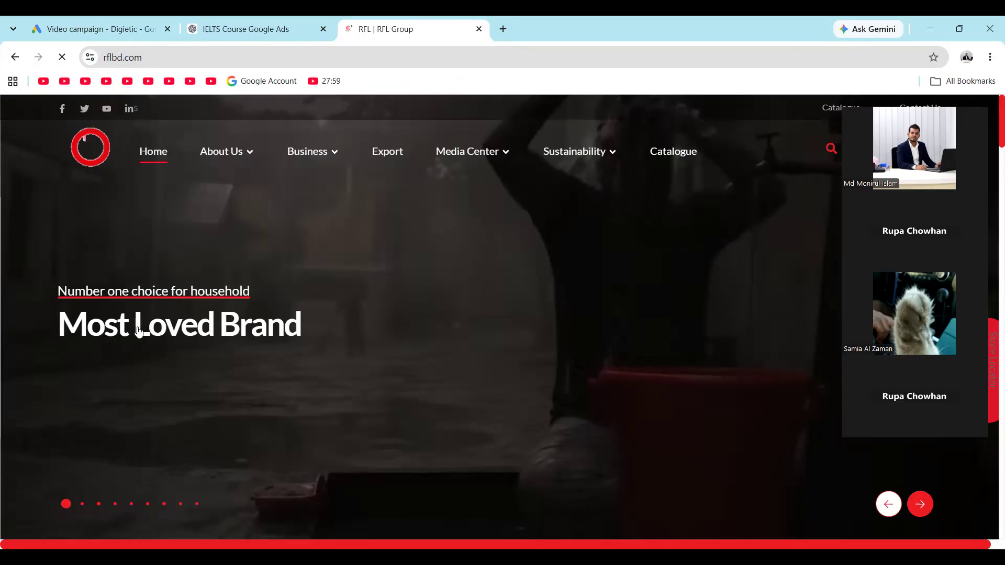
Open the RFL brand's Electric Apps Control Geyser Hybride 30 Liter product page and copy its URL
{"action": "scroll", "coordinate": [139, 331], "scroll_direction": "down", "scroll_amount": 5}
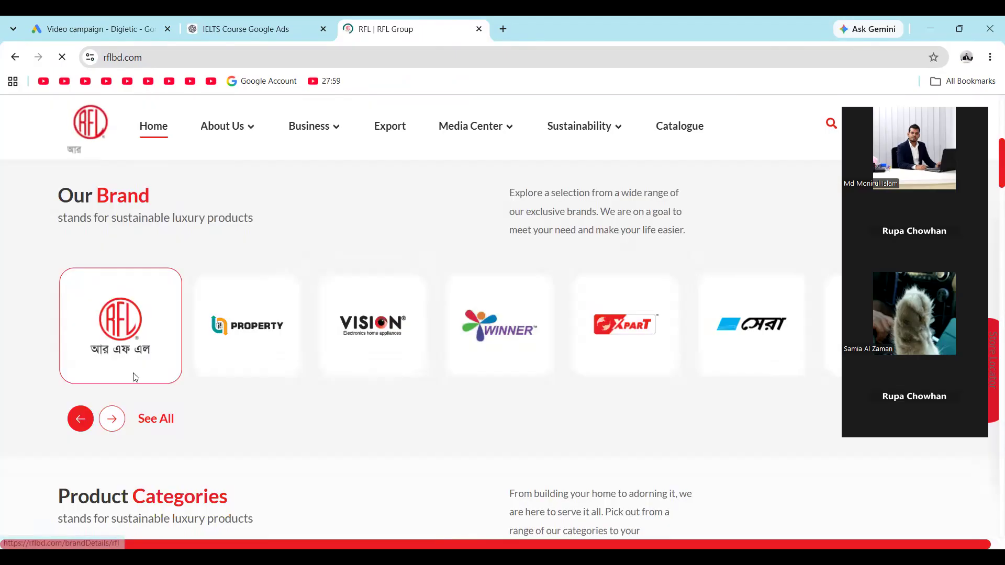
{"action": "left_click", "coordinate": [305, 356]}
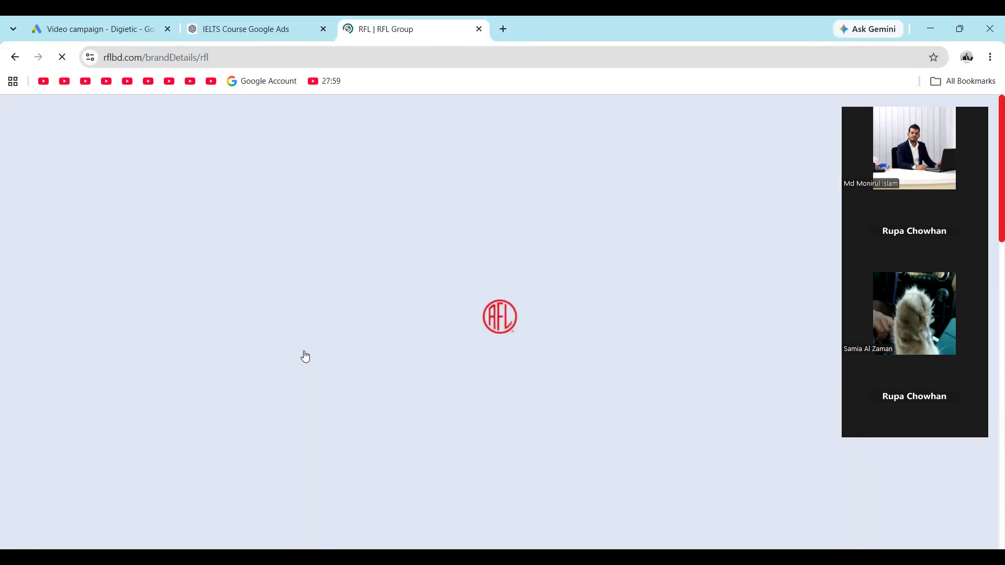
{"action": "left_click", "coordinate": [320, 310]}
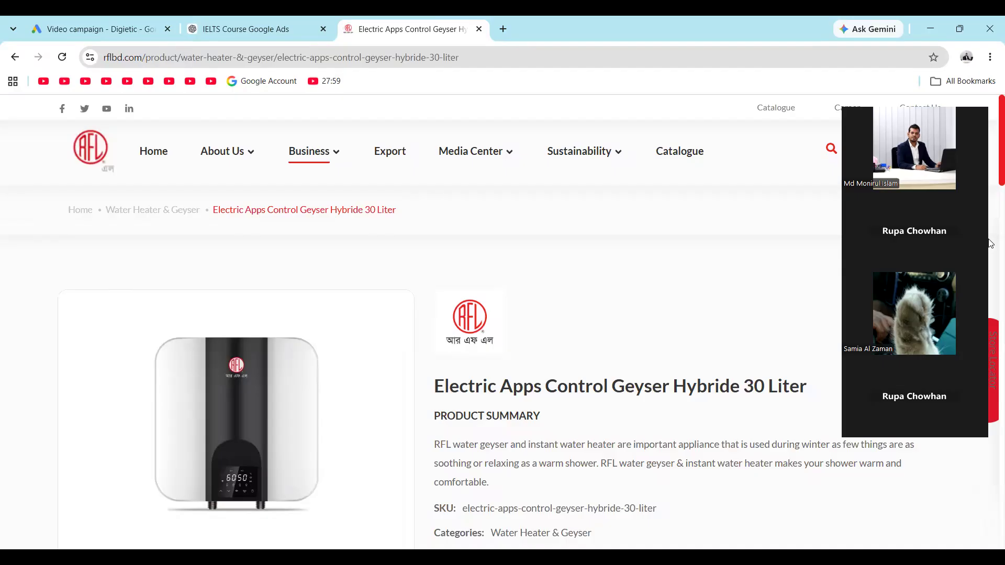
{"action": "left_click", "coordinate": [96, 52]}
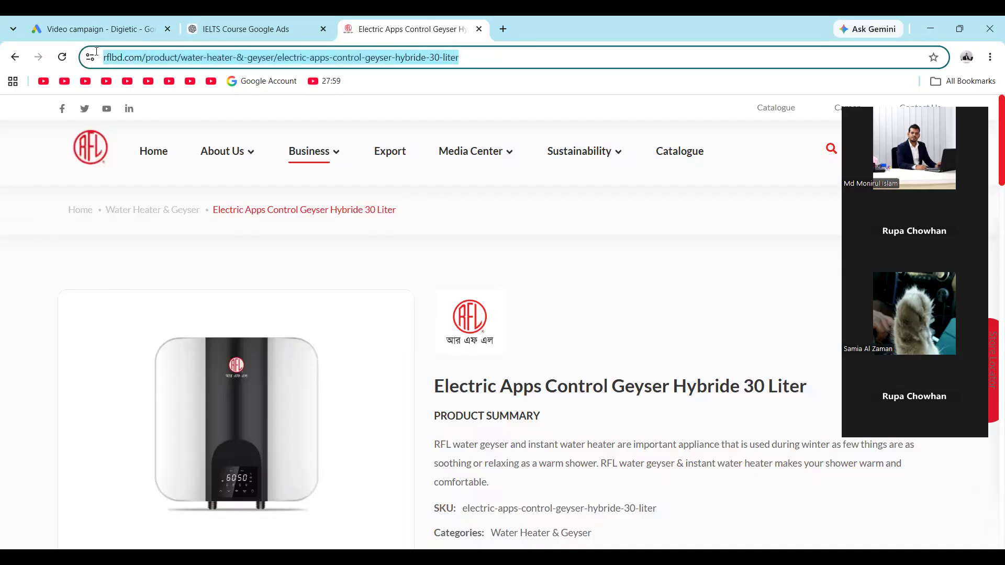
{"action": "right_click", "coordinate": [135, 58]}
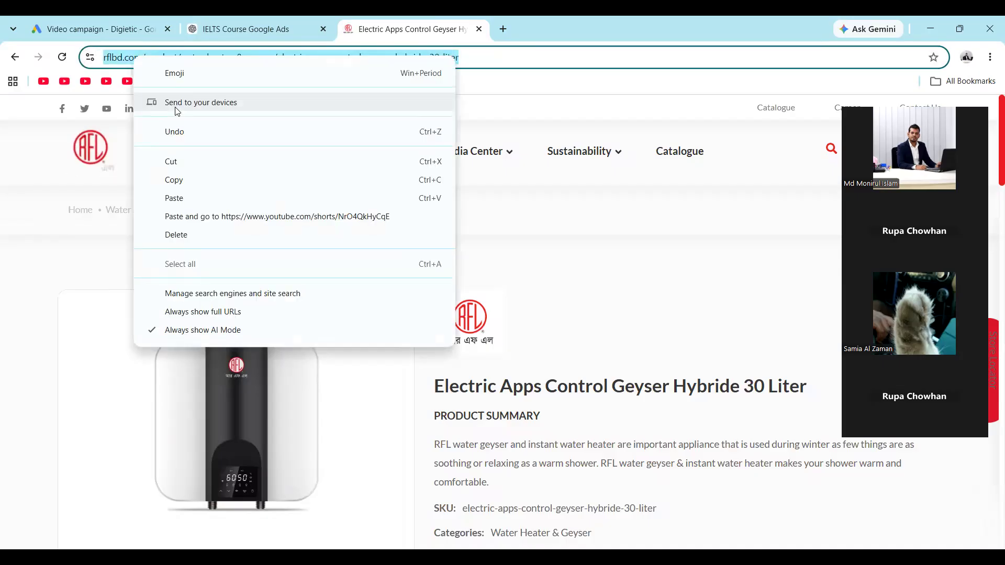
{"action": "left_click", "coordinate": [175, 186]}
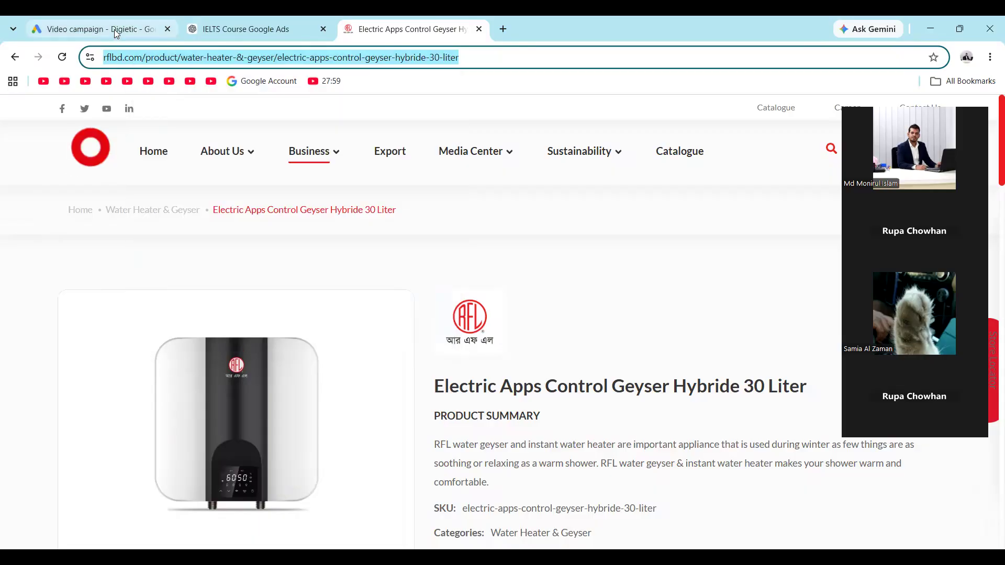
Return to the Google Ads video campaign and paste the copied geyser product page address as the ad's Final URL
{"action": "key", "text": "ctrl+1"}
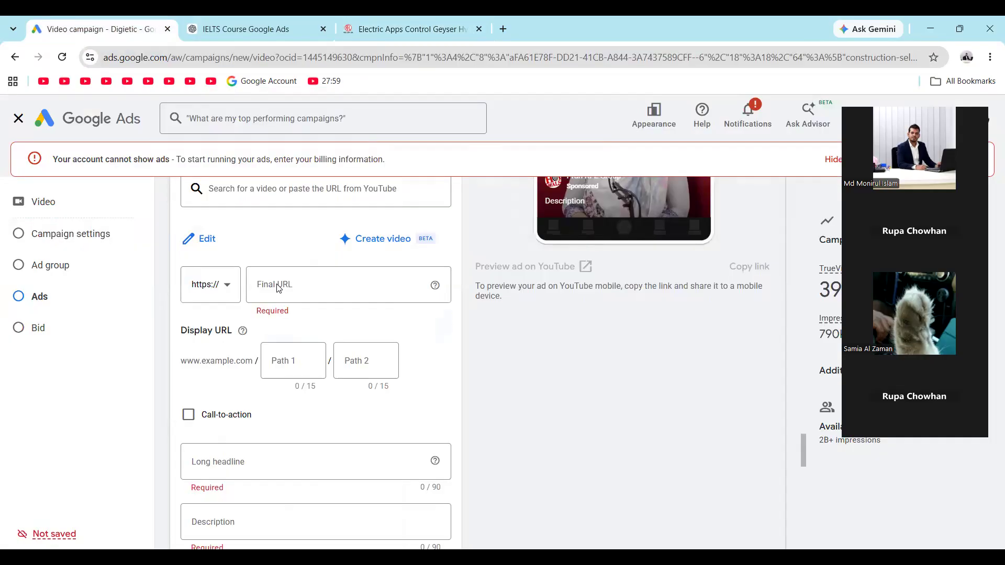
{"action": "right_click", "coordinate": [262, 288]}
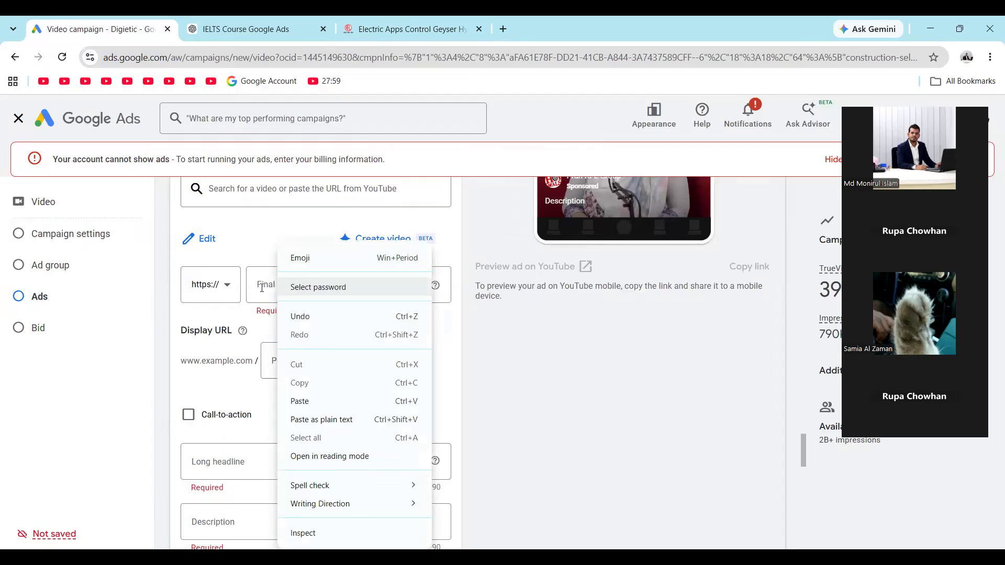
{"action": "left_click", "coordinate": [259, 288]}
{"action": "right_click", "coordinate": [292, 402]}
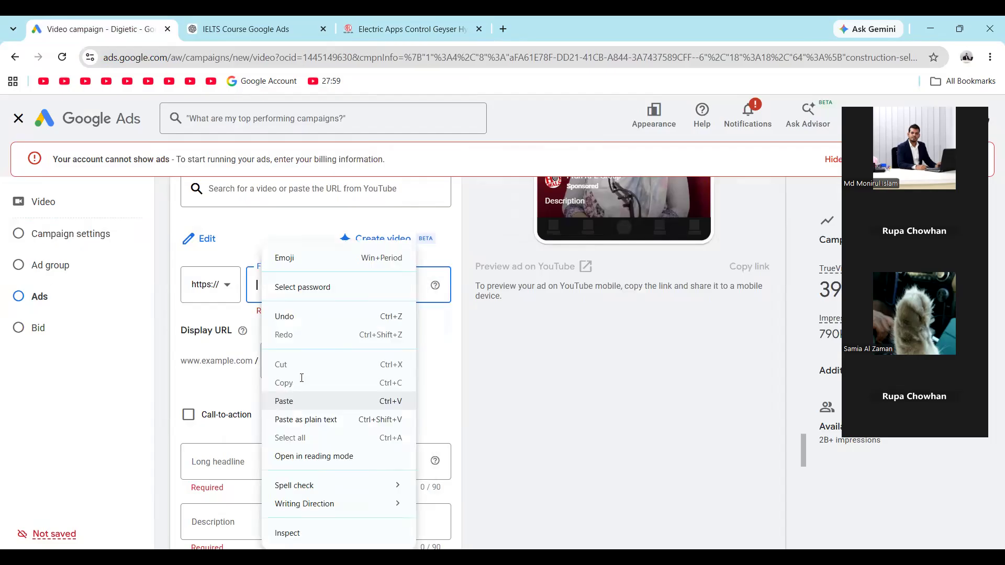
{"action": "left_click", "coordinate": [304, 401]}
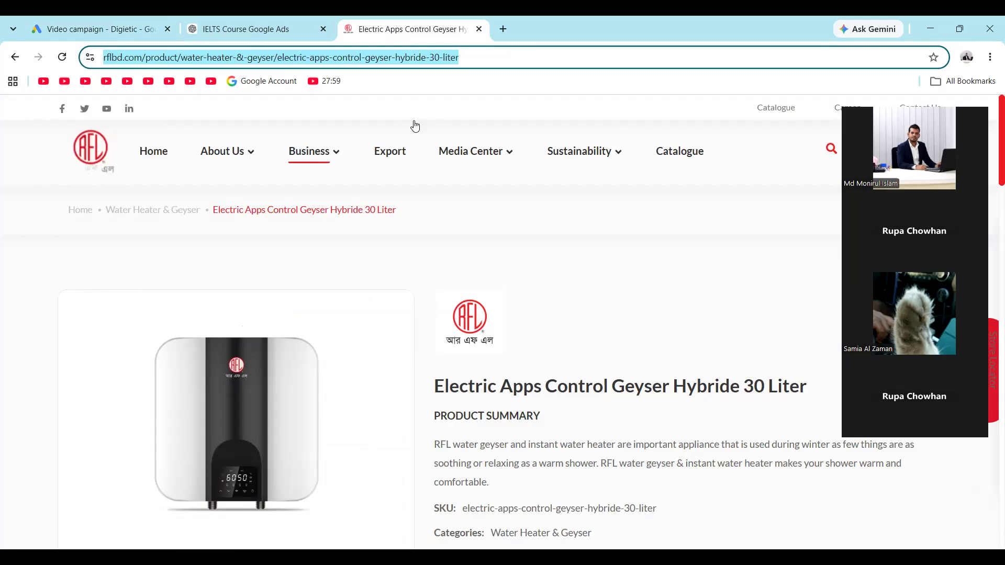
{"action": "left_click", "coordinate": [113, 27]}
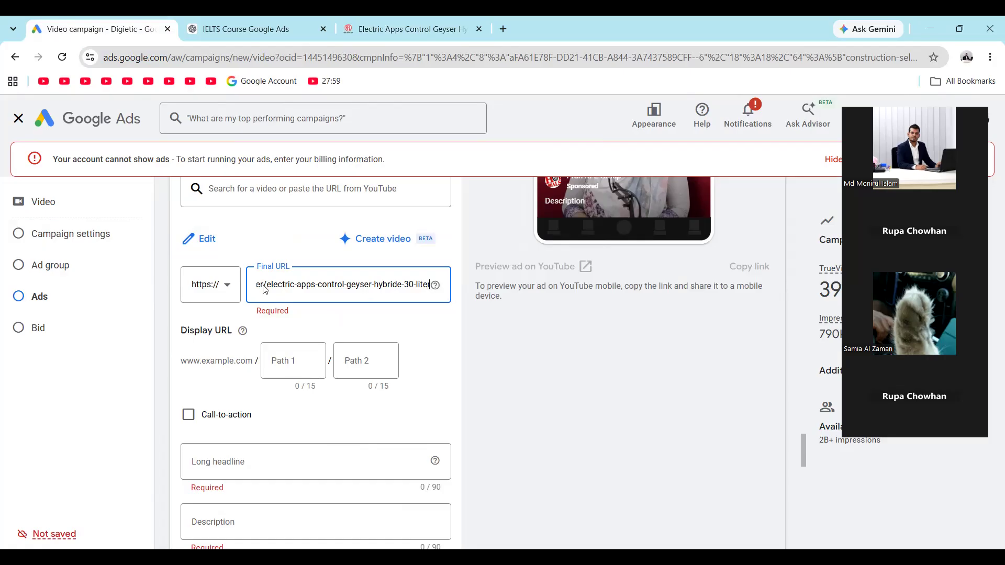
Commit the pasted Final URL, activate the Long headline field, and dismiss the identity confirmation dialog
{"action": "left_click", "coordinate": [429, 283]}
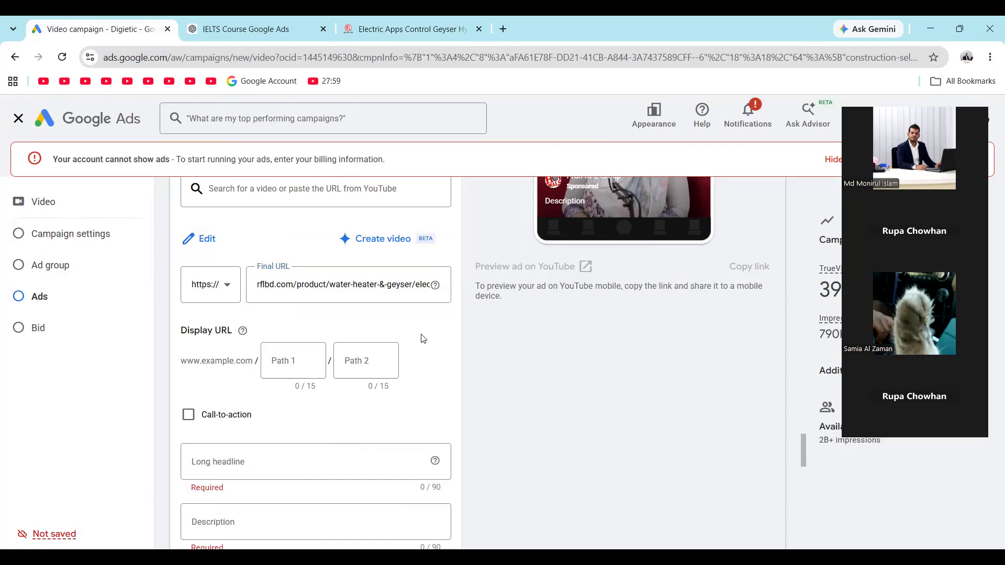
{"action": "left_click", "coordinate": [228, 472]}
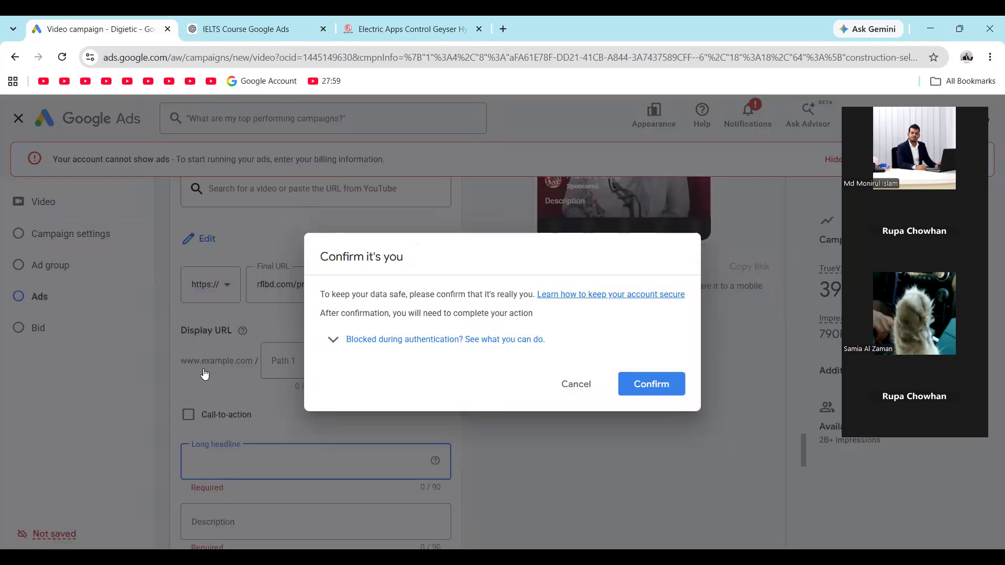
{"action": "left_click", "coordinate": [652, 384]}
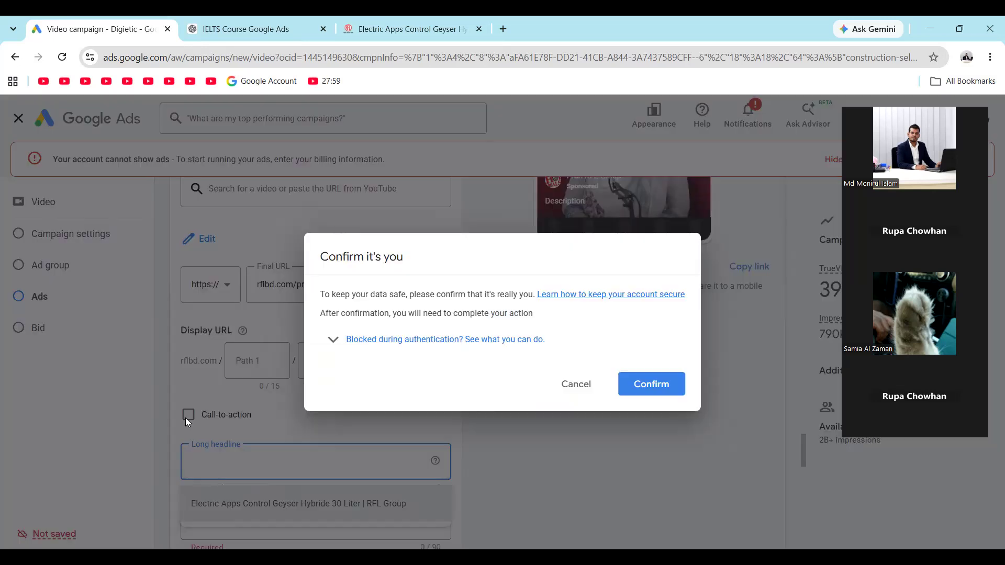
{"action": "left_click", "coordinate": [581, 386]}
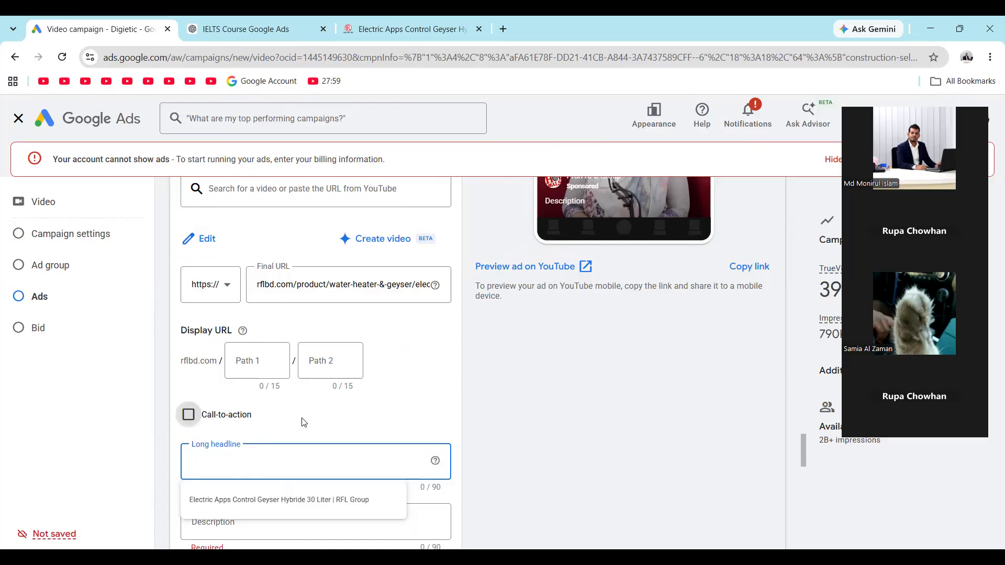
Enable the ad's call-to-action, choose "Buy now" as its text, and dismiss the identity confirmation dialog
{"action": "left_click", "coordinate": [189, 415]}
{"action": "scroll", "coordinate": [283, 353], "scroll_direction": "down", "scroll_amount": 2}
{"action": "left_click", "coordinate": [228, 332]}
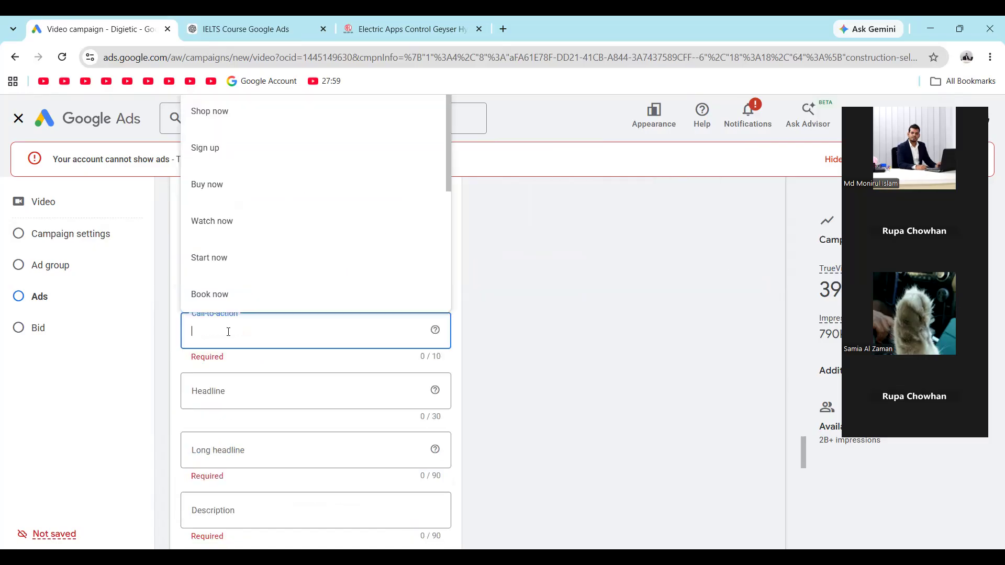
{"action": "left_click", "coordinate": [220, 191]}
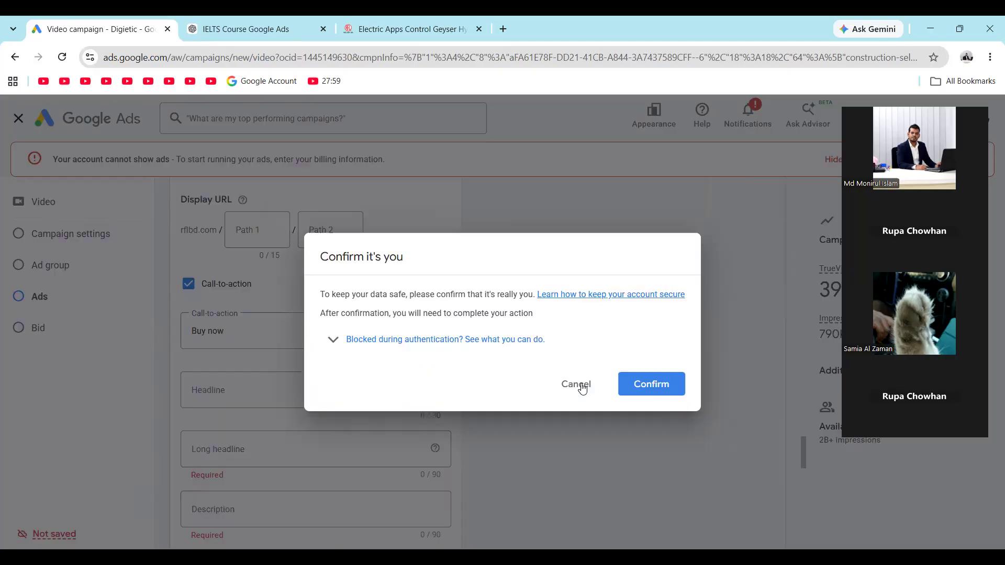
{"action": "left_click", "coordinate": [578, 385]}
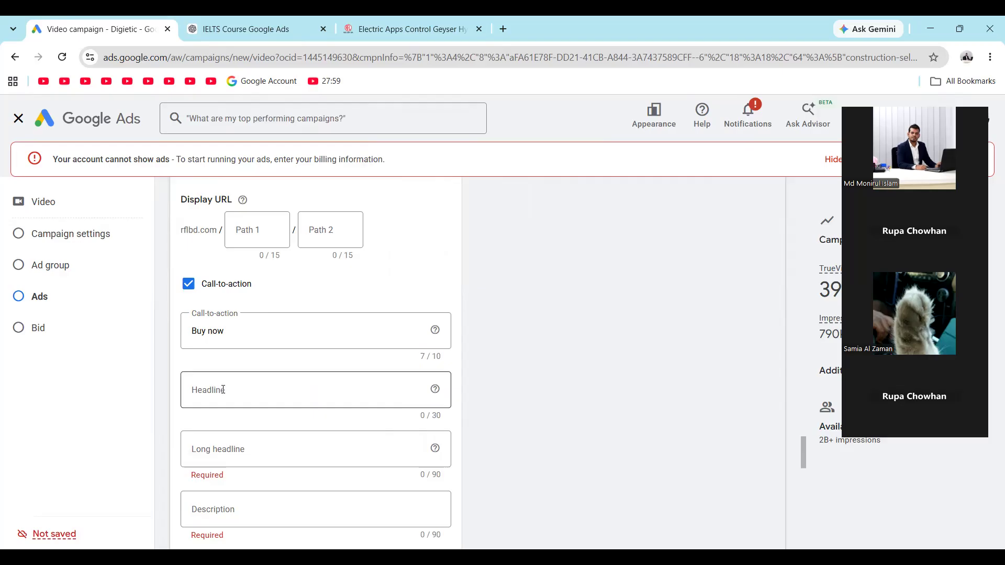
Use the suggestions "RFL Water Geyser Online" as headline and "Electric Apps Control Geyser Hybride 30 Liter | RFL Group" as long headline
{"action": "left_click", "coordinate": [224, 390]}
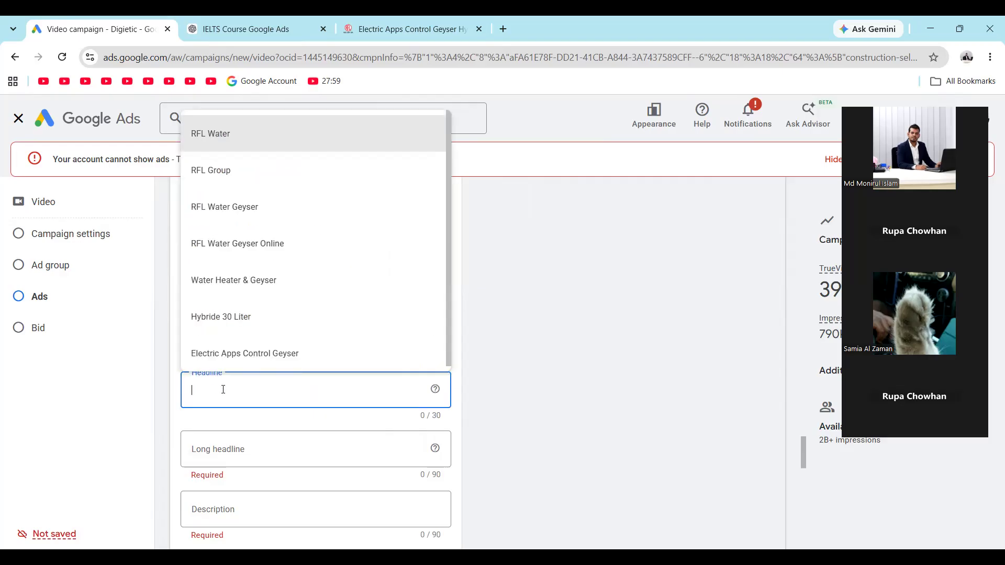
{"action": "left_click", "coordinate": [252, 245]}
{"action": "left_click", "coordinate": [229, 448]}
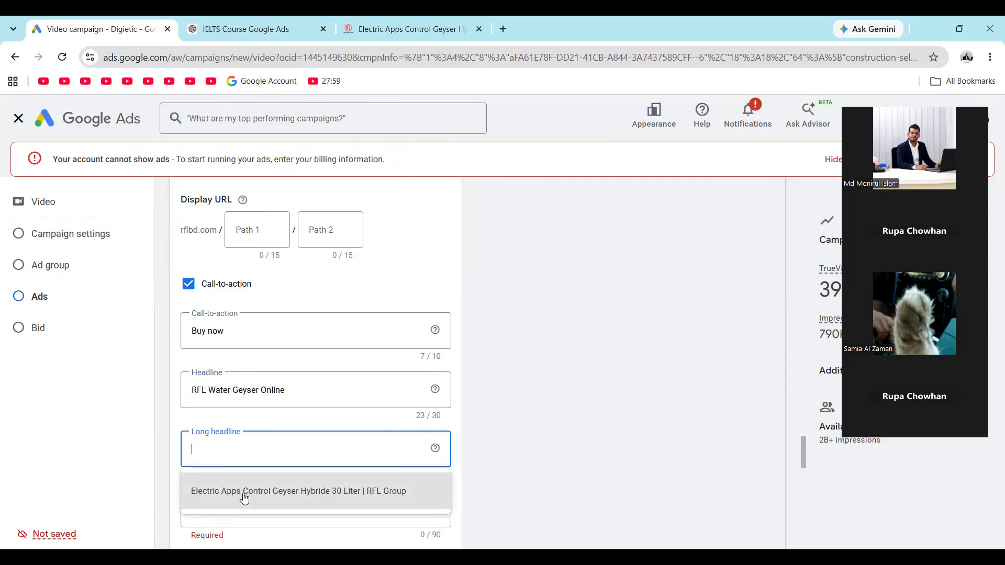
{"action": "left_click", "coordinate": [293, 487]}
Fill the description with the suggestion "RFL water geyser & instant water heater makes your shower warm and comfortable"
{"action": "scroll", "coordinate": [225, 413], "scroll_direction": "down", "scroll_amount": 3}
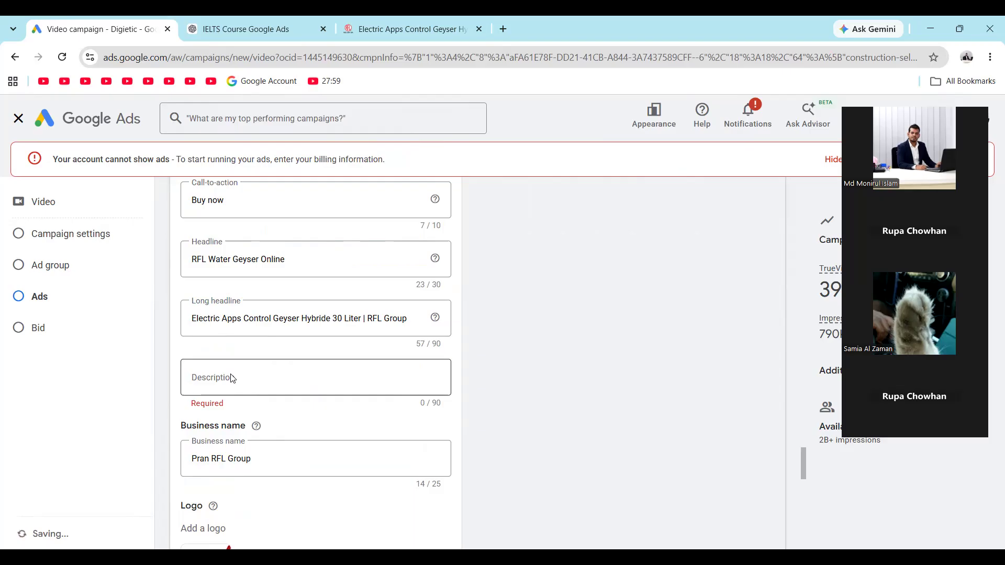
{"action": "left_click", "coordinate": [252, 386]}
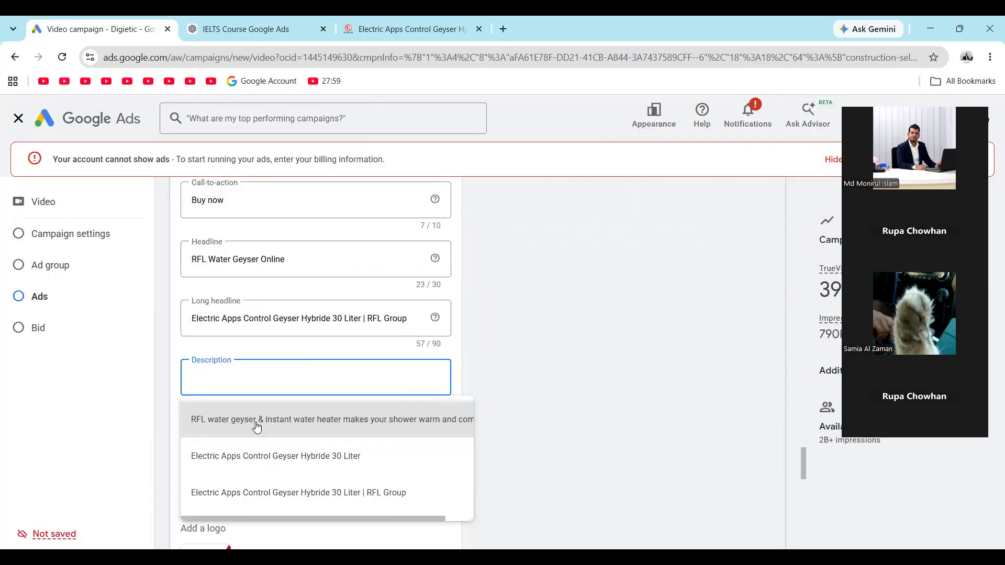
{"action": "left_click", "coordinate": [331, 425]}
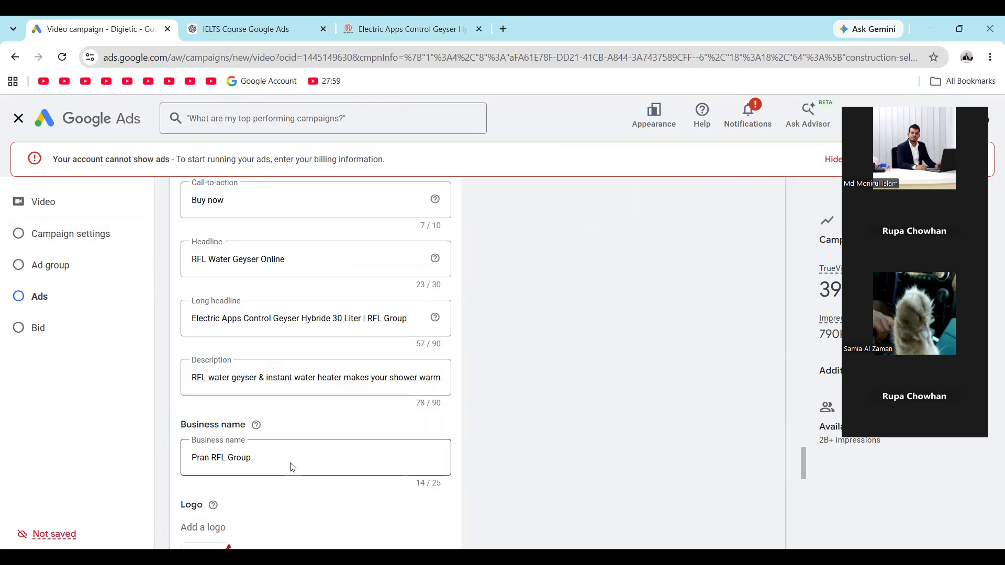
Examine the ad's business name, logo, ad URL options and companion banner settings, dismissing the identity confirmation dialog
{"action": "scroll", "coordinate": [292, 467], "scroll_direction": "down", "scroll_amount": 3}
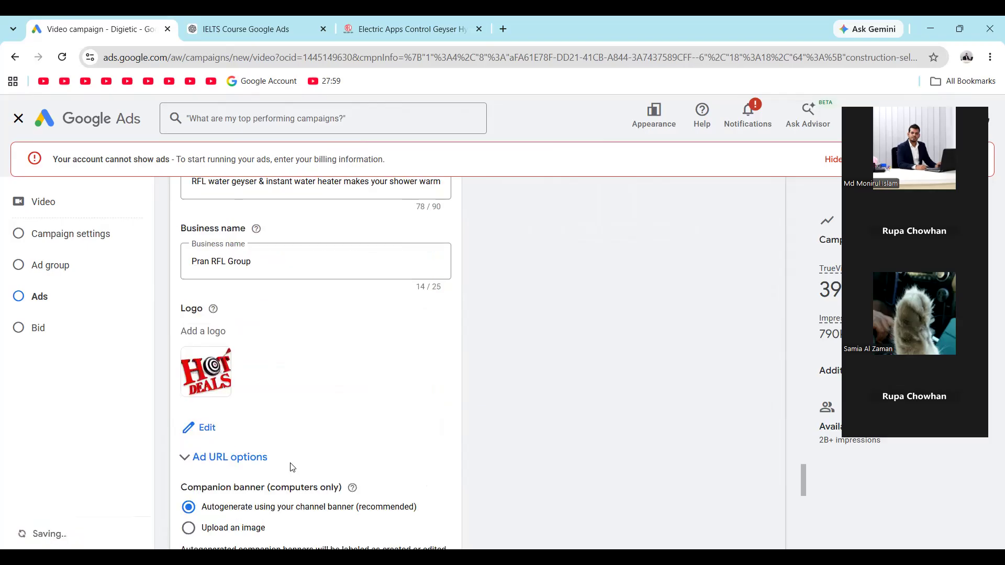
{"action": "scroll", "coordinate": [292, 467], "scroll_direction": "down", "scroll_amount": 1}
{"action": "scroll", "coordinate": [291, 465], "scroll_direction": "down", "scroll_amount": 1}
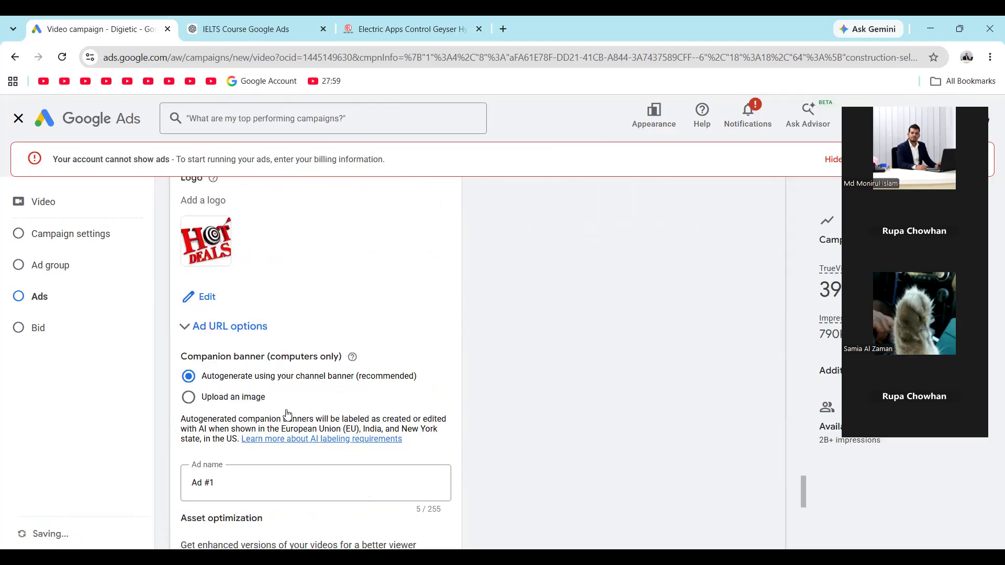
{"action": "scroll", "coordinate": [202, 263], "scroll_direction": "up", "scroll_amount": 1}
{"action": "scroll", "coordinate": [209, 335], "scroll_direction": "up", "scroll_amount": 1}
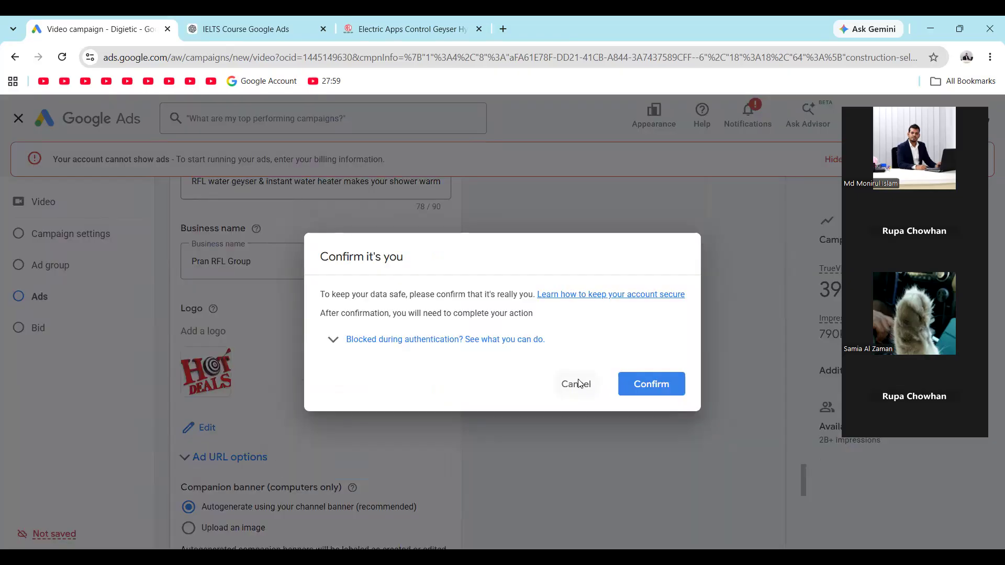
{"action": "left_click", "coordinate": [580, 383]}
{"action": "scroll", "coordinate": [246, 531], "scroll_direction": "down", "scroll_amount": 1}
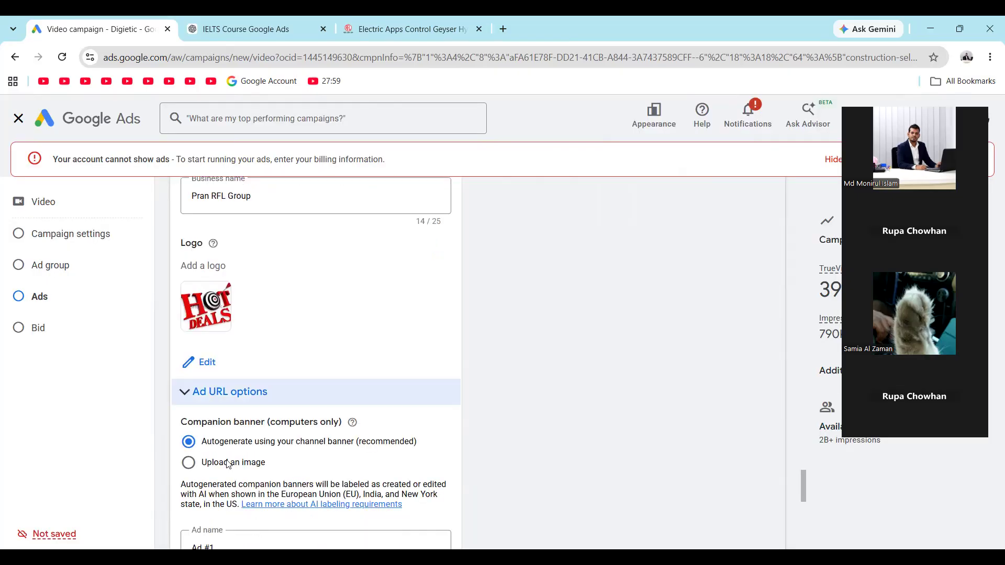
{"action": "scroll", "coordinate": [229, 464], "scroll_direction": "down", "scroll_amount": 1}
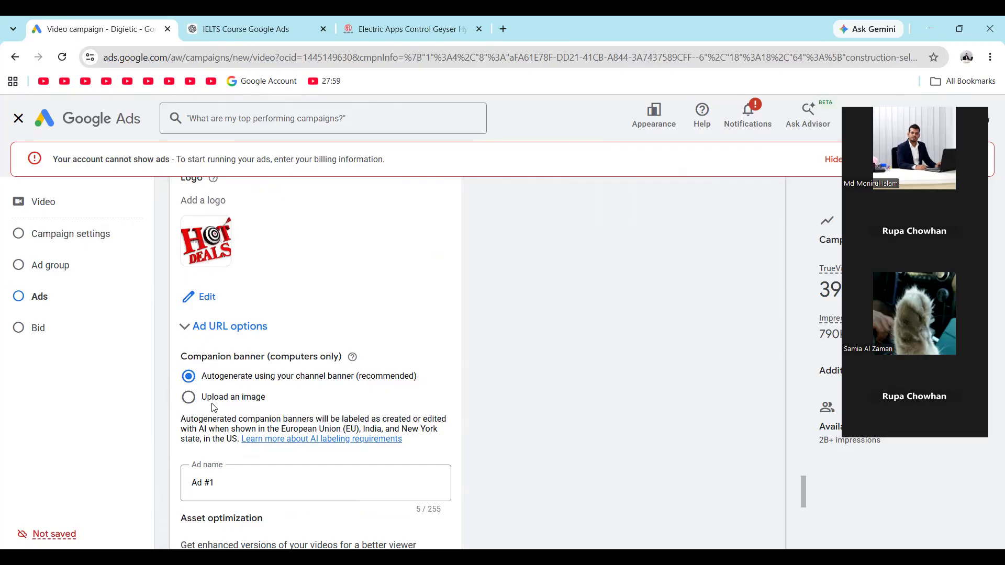
Replace the ad's logo with download (6).jpg from the asset library, save it, and dismiss the identity confirmation dialog
{"action": "scroll", "coordinate": [235, 340], "scroll_direction": "up", "scroll_amount": 1}
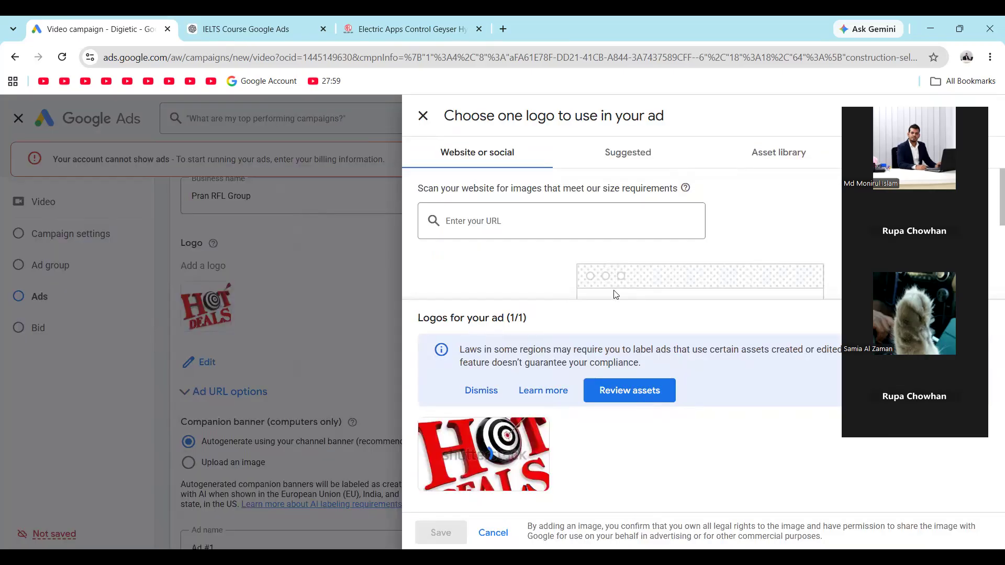
{"action": "scroll", "coordinate": [616, 295], "scroll_direction": "down", "scroll_amount": 1}
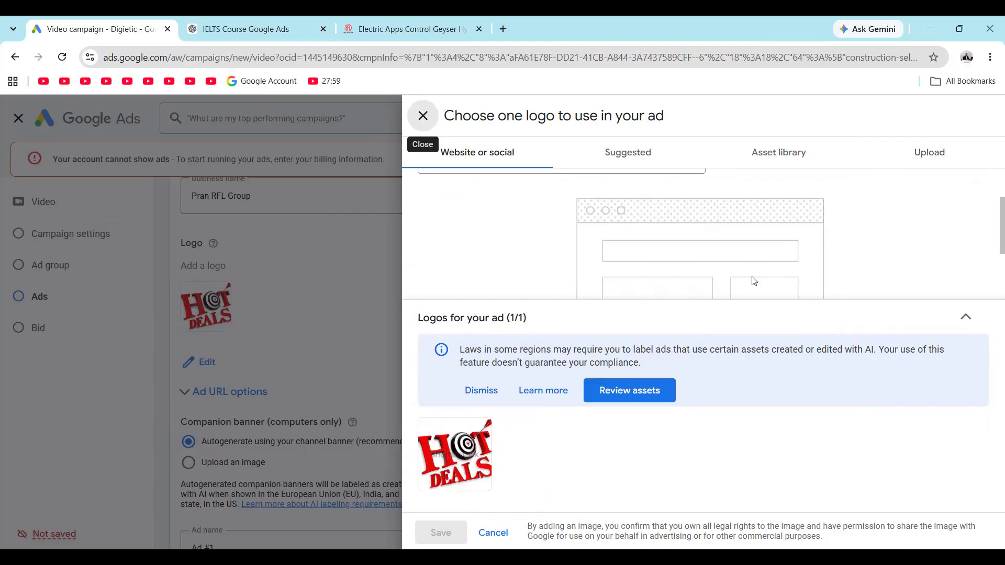
{"action": "scroll", "coordinate": [755, 281], "scroll_direction": "up", "scroll_amount": 1}
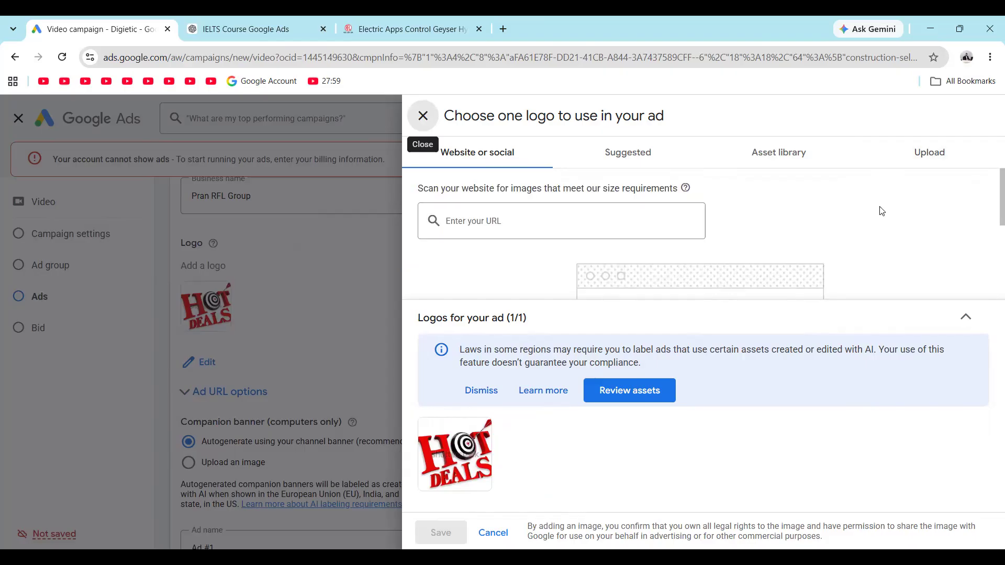
{"action": "left_click", "coordinate": [783, 160]}
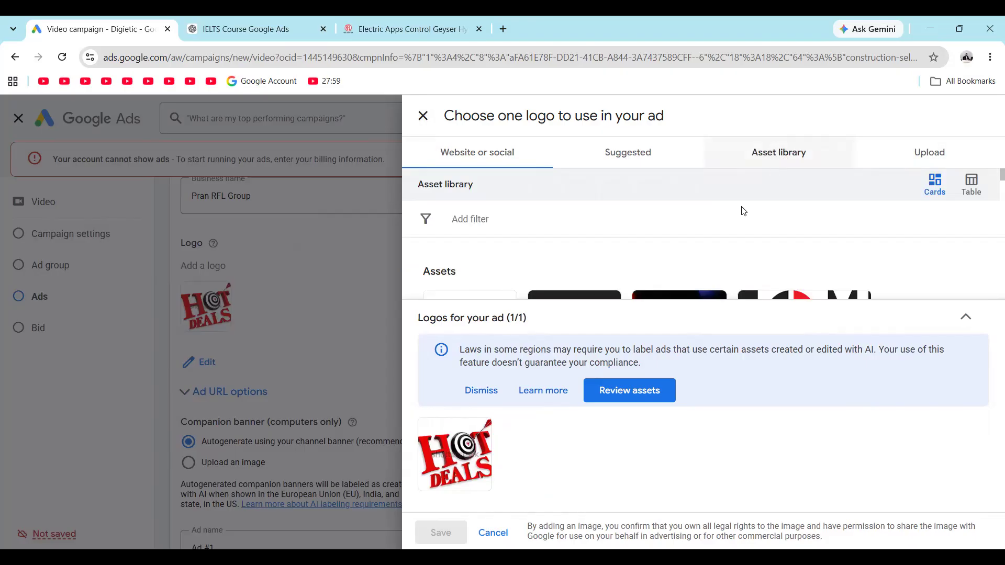
{"action": "scroll", "coordinate": [492, 230], "scroll_direction": "down", "scroll_amount": 2}
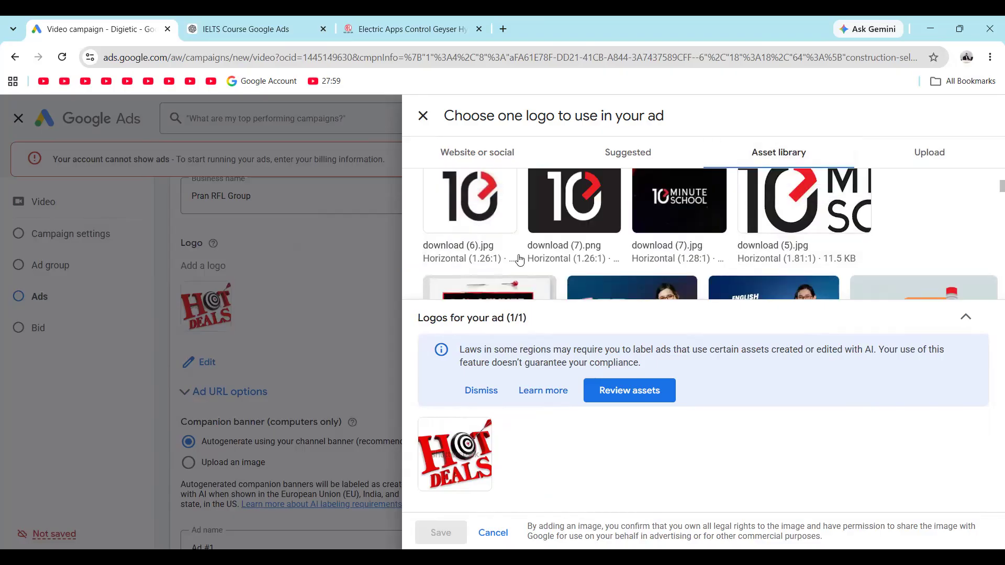
{"action": "scroll", "coordinate": [472, 262], "scroll_direction": "up", "scroll_amount": 1}
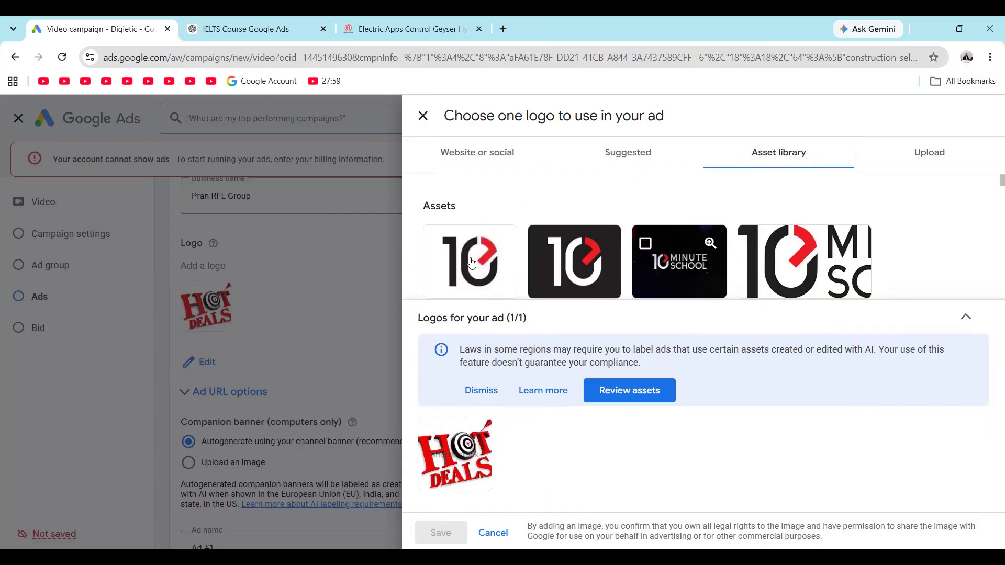
{"action": "left_click", "coordinate": [543, 245]}
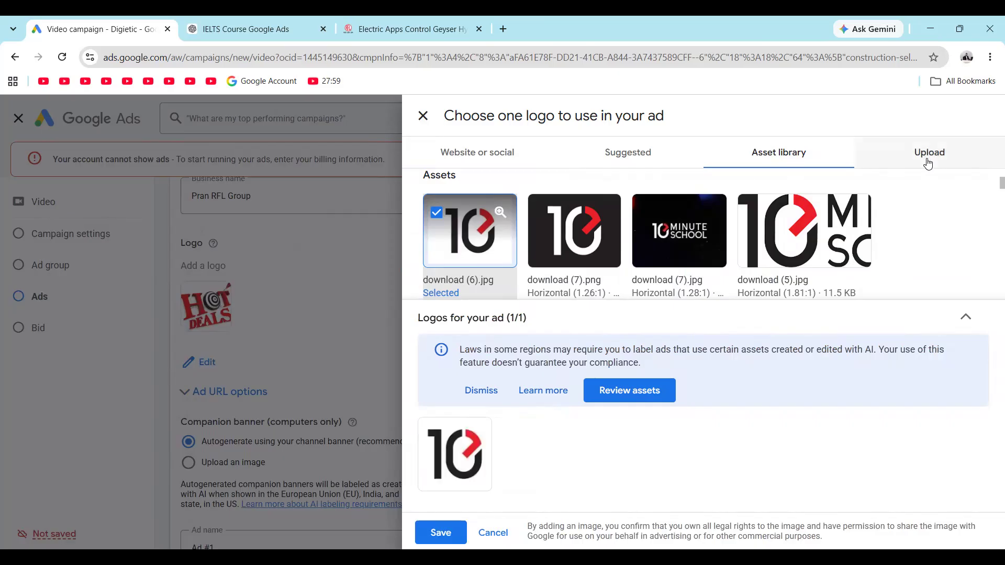
{"action": "left_click", "coordinate": [437, 537]}
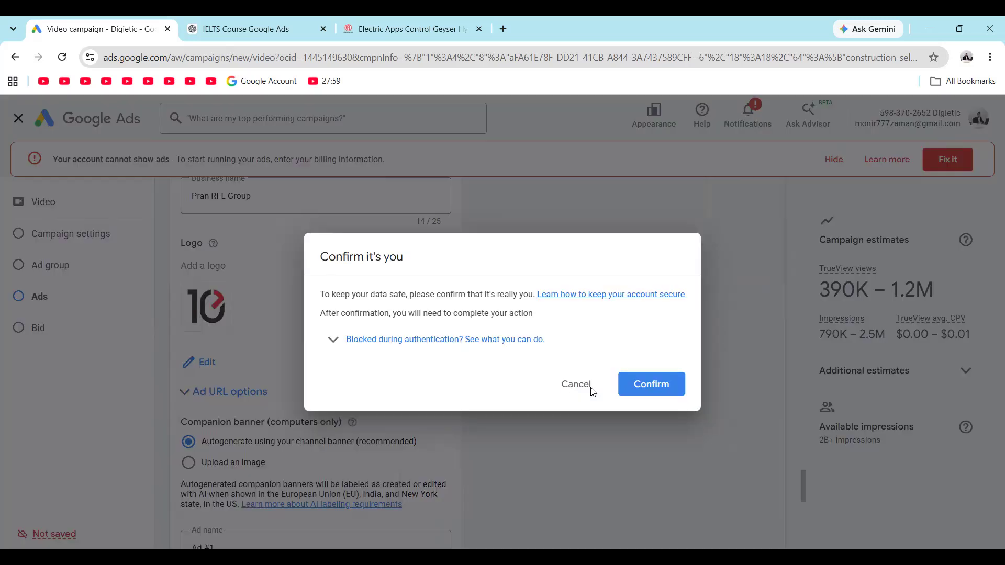
{"action": "left_click", "coordinate": [589, 385]}
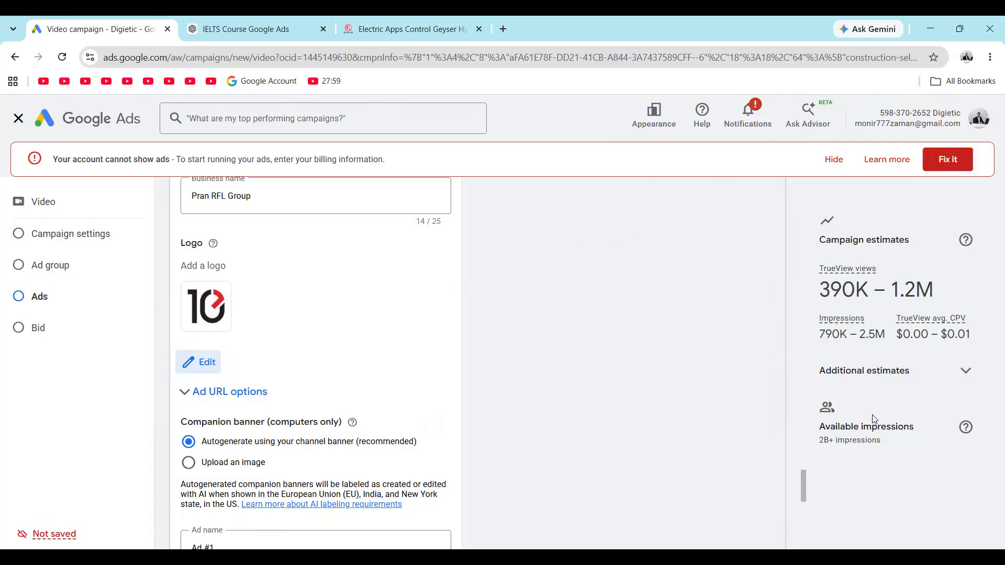
Try to create the campaign, cancel the identity confirmation, and submit the campaign creation again
{"action": "scroll", "coordinate": [419, 404], "scroll_direction": "down", "scroll_amount": 5}
{"action": "scroll", "coordinate": [420, 403], "scroll_direction": "down", "scroll_amount": 5}
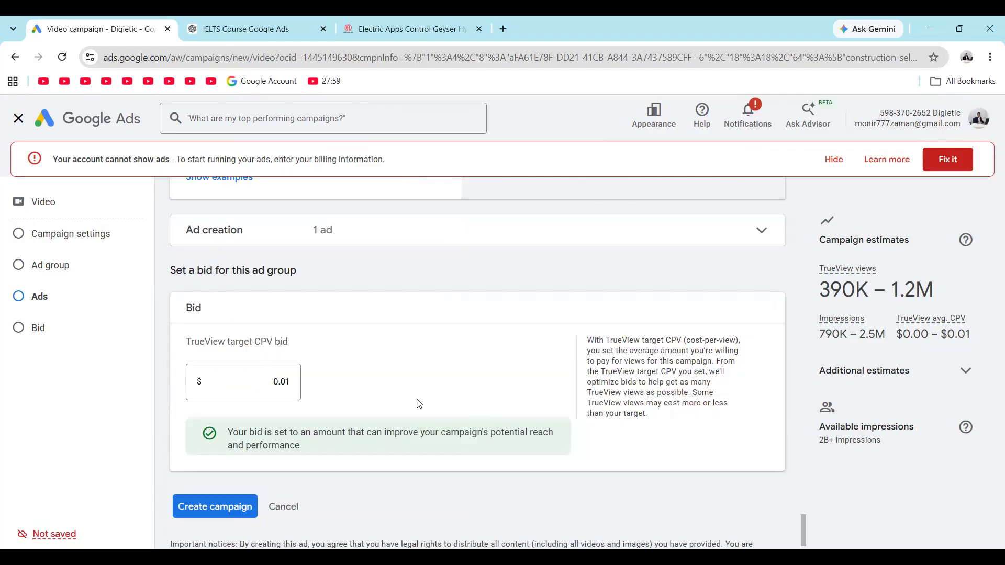
{"action": "scroll", "coordinate": [418, 404], "scroll_direction": "down", "scroll_amount": 1}
{"action": "left_click", "coordinate": [216, 481]}
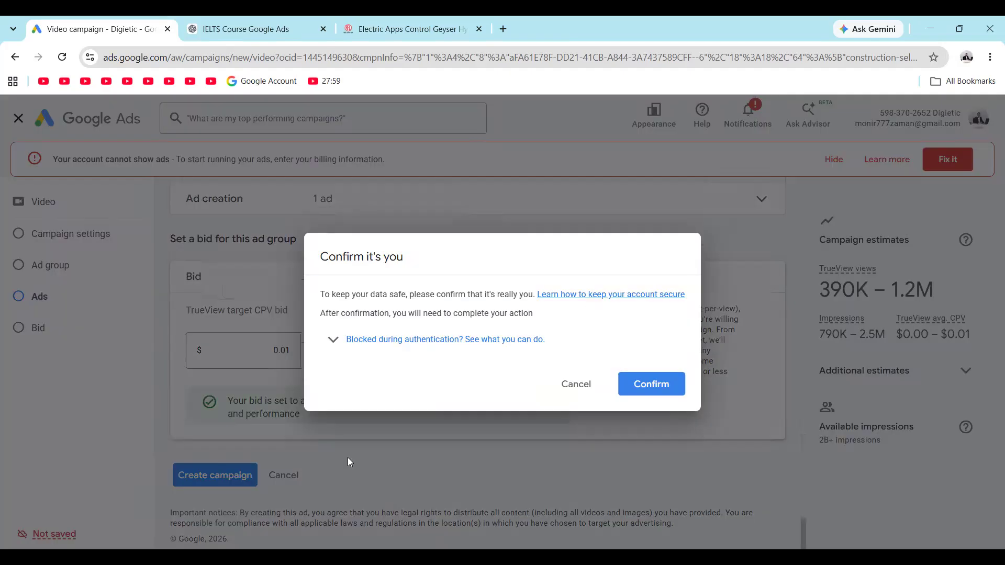
{"action": "left_click", "coordinate": [578, 383]}
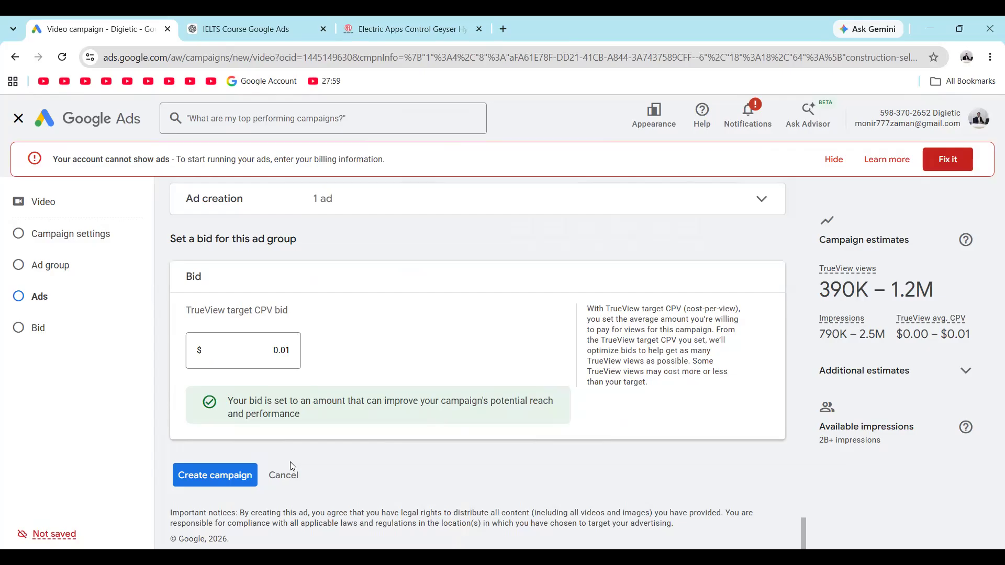
{"action": "left_click", "coordinate": [218, 481]}
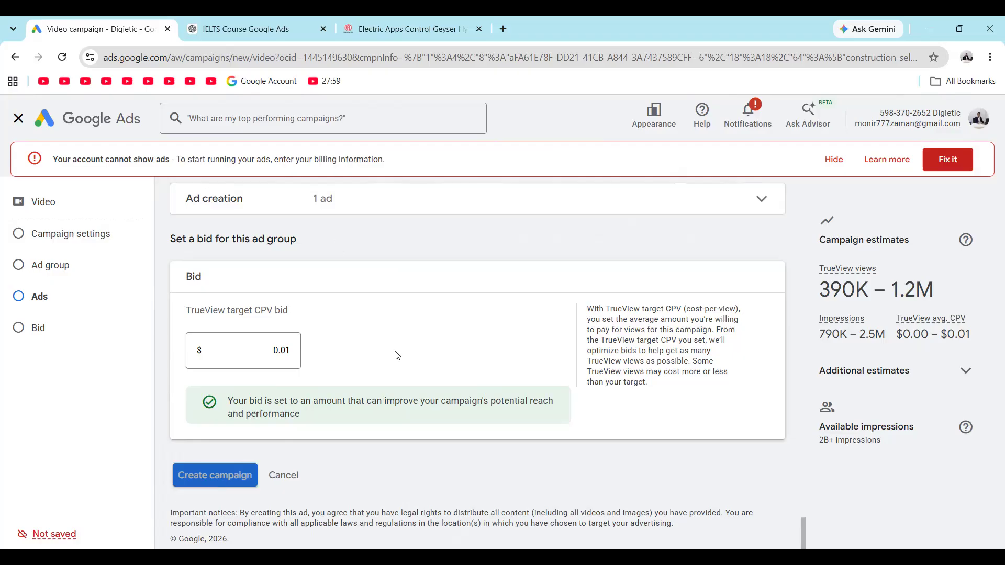
Review the ad's completed text fields, logo, AI label options and mobile Shorts preview
{"action": "scroll", "coordinate": [398, 355], "scroll_direction": "up", "scroll_amount": 15}
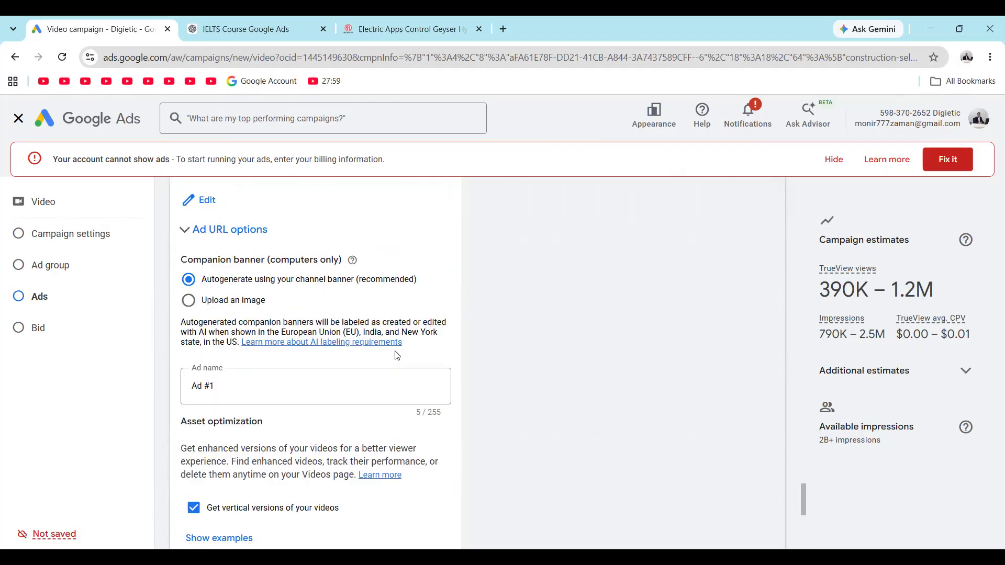
{"action": "scroll", "coordinate": [396, 353], "scroll_direction": "up", "scroll_amount": 3}
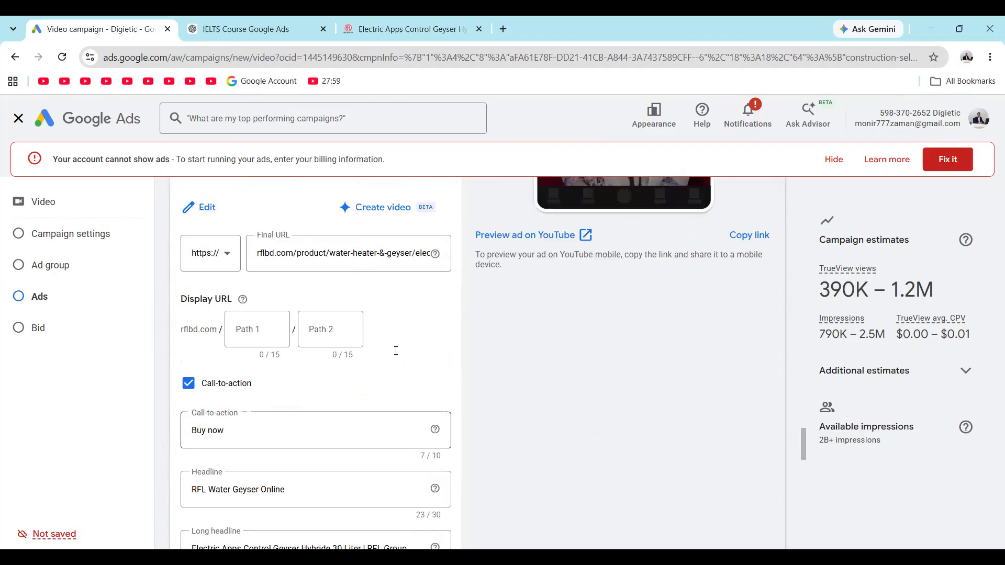
{"action": "scroll", "coordinate": [396, 350], "scroll_direction": "down", "scroll_amount": 6}
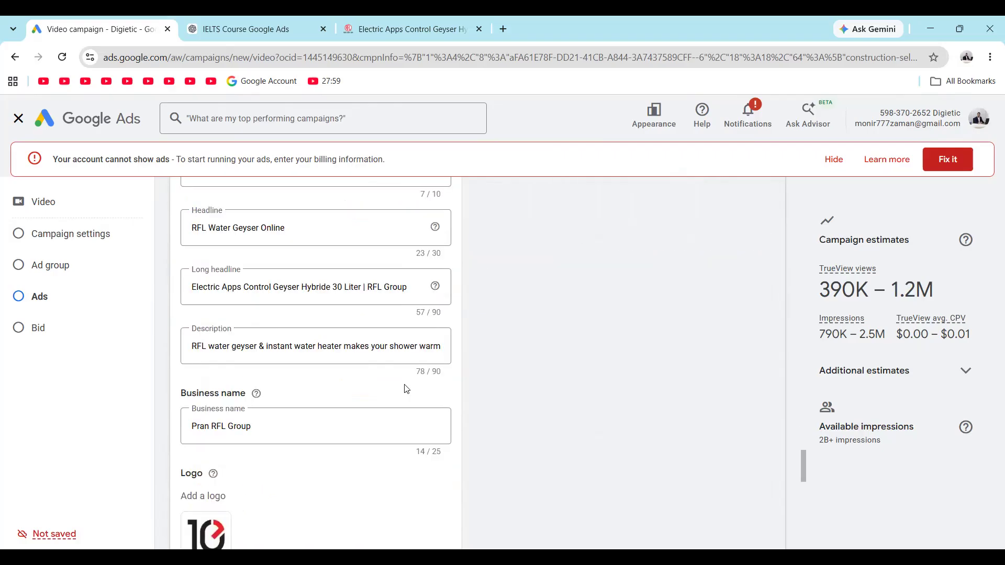
{"action": "scroll", "coordinate": [407, 389], "scroll_direction": "up", "scroll_amount": 4}
{"action": "scroll", "coordinate": [407, 389], "scroll_direction": "up", "scroll_amount": 5}
{"action": "scroll", "coordinate": [407, 389], "scroll_direction": "up", "scroll_amount": 3}
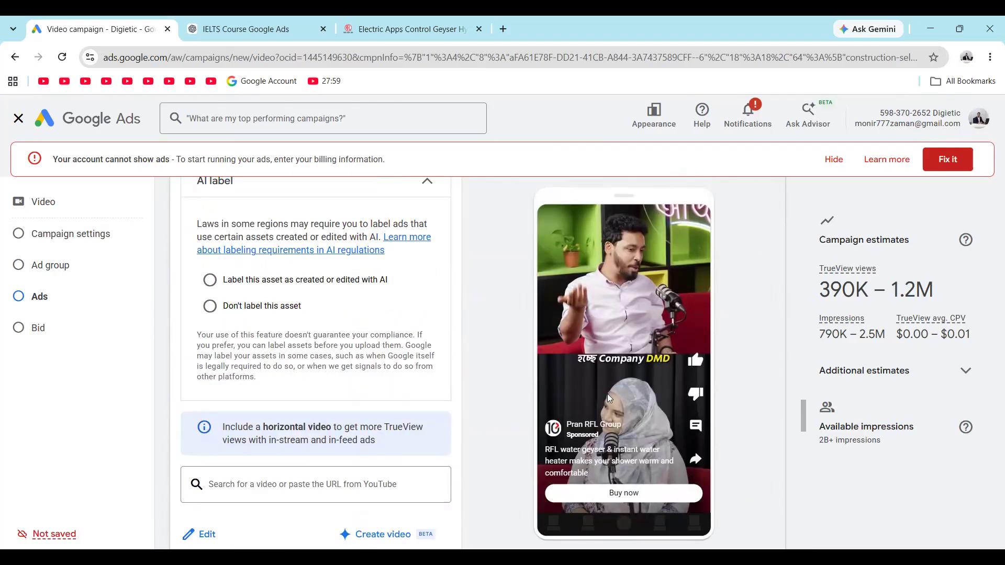
{"action": "scroll", "coordinate": [459, 423], "scroll_direction": "up", "scroll_amount": 10}
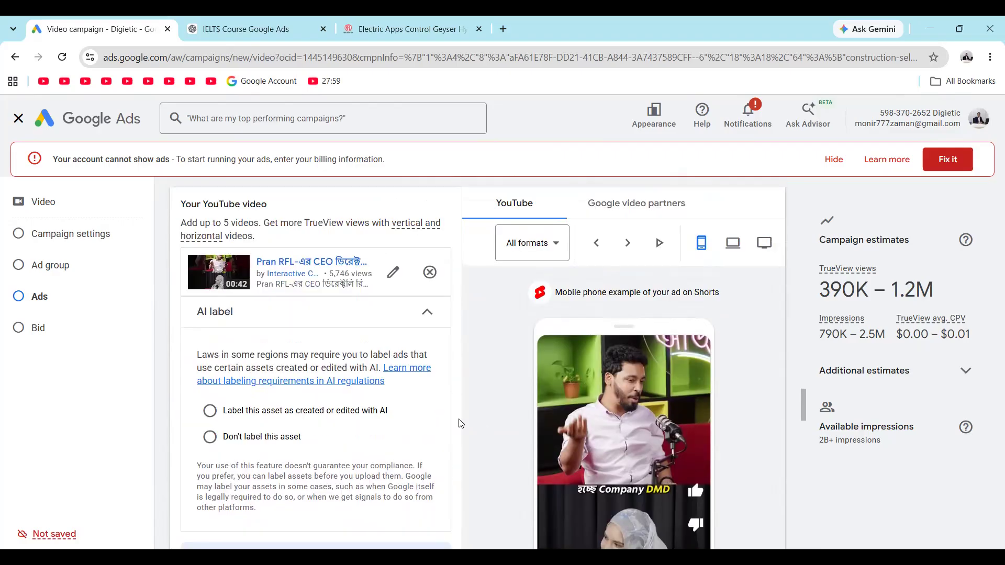
Examine the ad group's placement targeting options, including YouTube channels, YouTube videos, websites and apps
{"action": "scroll", "coordinate": [460, 423], "scroll_direction": "up", "scroll_amount": 5}
{"action": "scroll", "coordinate": [459, 423], "scroll_direction": "down", "scroll_amount": 10}
{"action": "scroll", "coordinate": [460, 423], "scroll_direction": "up", "scroll_amount": 4}
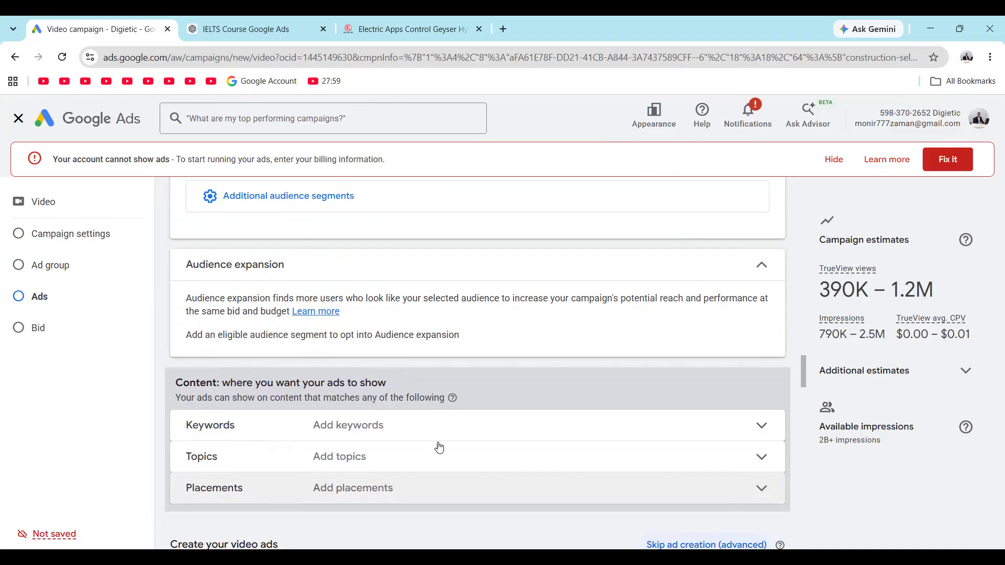
{"action": "left_click", "coordinate": [440, 480]}
{"action": "scroll", "coordinate": [439, 447], "scroll_direction": "down", "scroll_amount": 2}
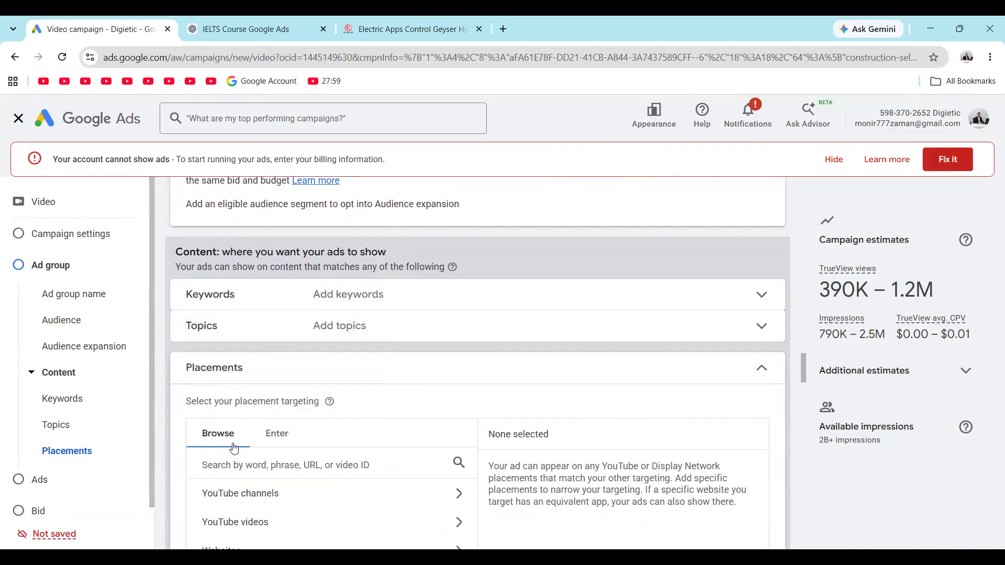
{"action": "scroll", "coordinate": [309, 437], "scroll_direction": "down", "scroll_amount": 2}
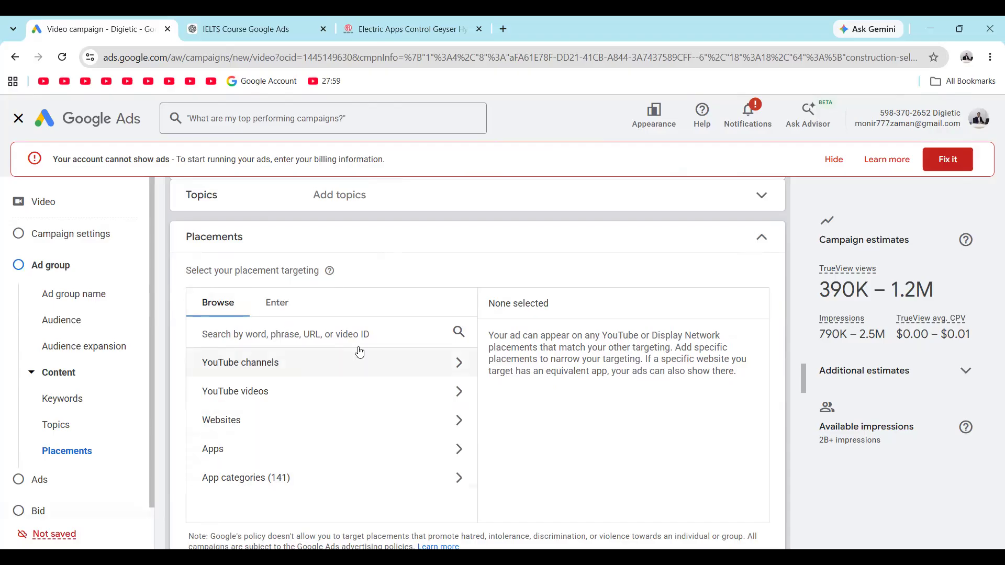
Review the suggested in-market and affinity segments in the ad group's interests and detailed demographics
{"action": "scroll", "coordinate": [246, 448], "scroll_direction": "up", "scroll_amount": 1}
{"action": "scroll", "coordinate": [245, 448], "scroll_direction": "up", "scroll_amount": 10}
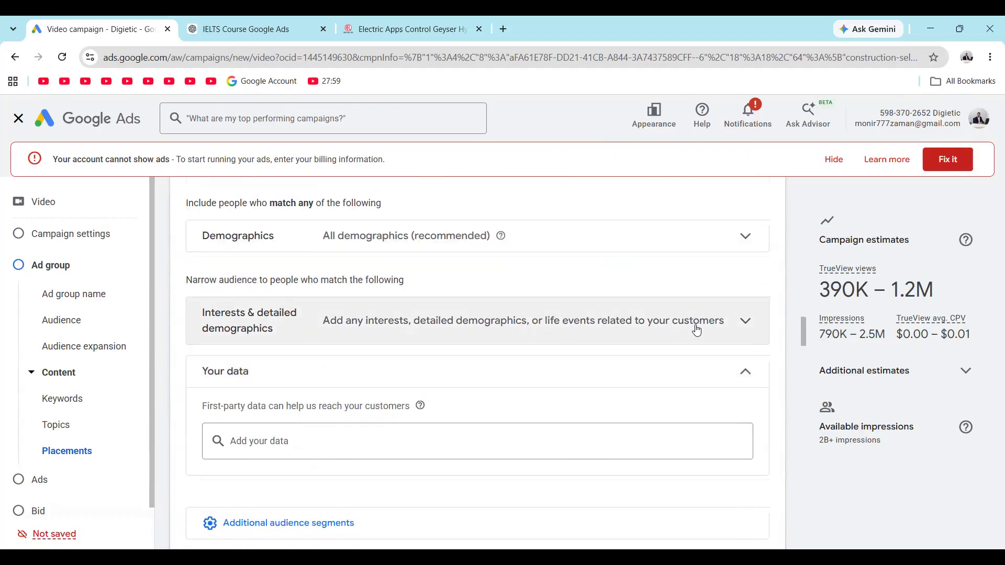
{"action": "left_click", "coordinate": [747, 320]}
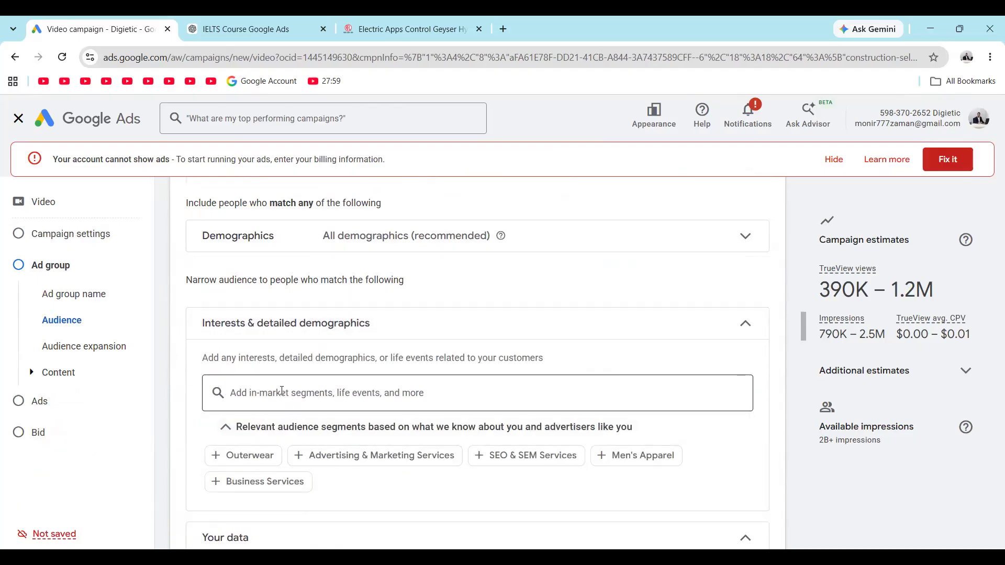
{"action": "left_click", "coordinate": [267, 404]}
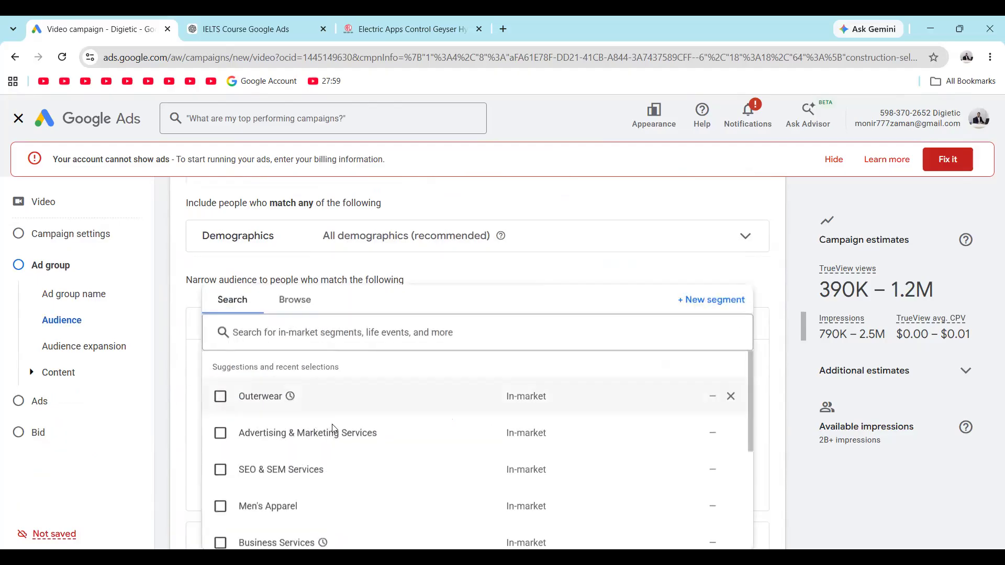
{"action": "scroll", "coordinate": [410, 424], "scroll_direction": "down", "scroll_amount": 1}
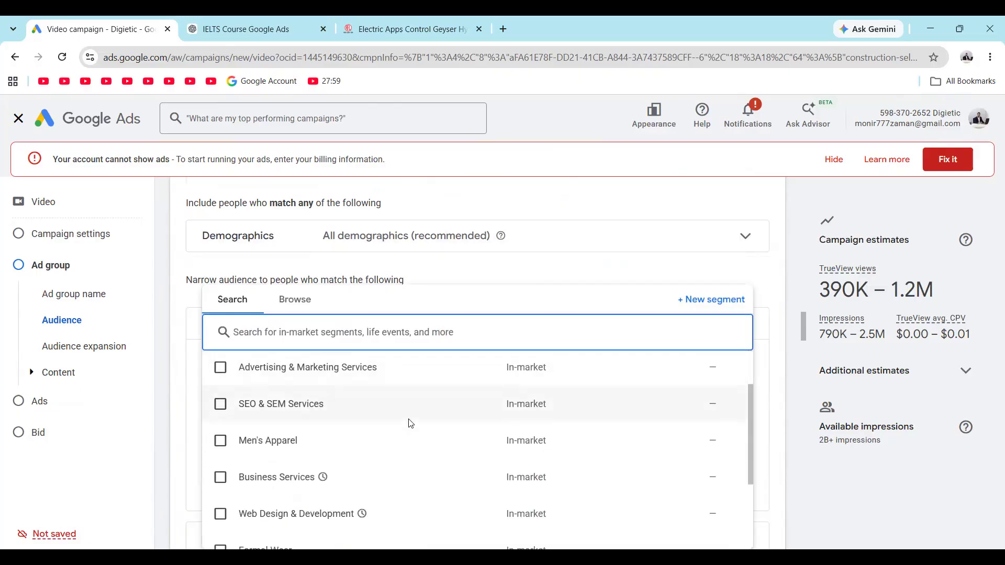
{"action": "scroll", "coordinate": [411, 424], "scroll_direction": "down", "scroll_amount": 1}
{"action": "scroll", "coordinate": [411, 424], "scroll_direction": "down", "scroll_amount": 1}
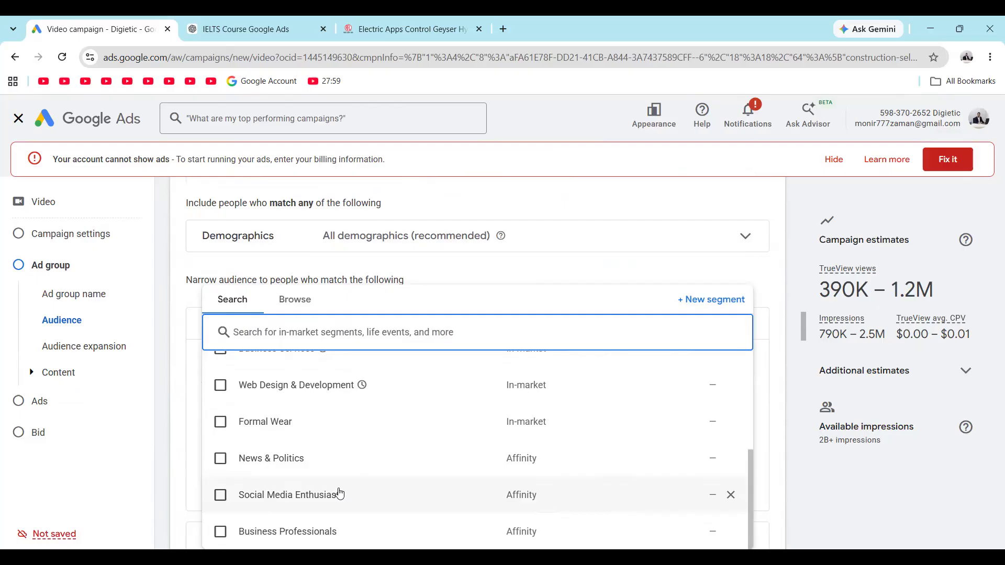
{"action": "scroll", "coordinate": [361, 487], "scroll_direction": "up", "scroll_amount": 3}
{"action": "scroll", "coordinate": [409, 498], "scroll_direction": "down", "scroll_amount": 3}
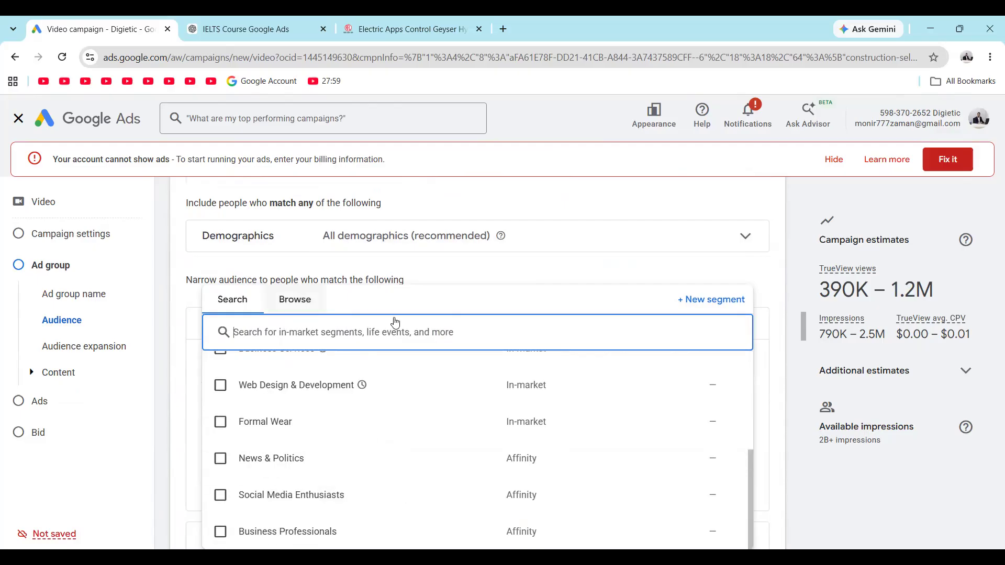
Browse the audience segment categories, examining custom interests and the groups within detailed demographics
{"action": "left_click", "coordinate": [295, 300]}
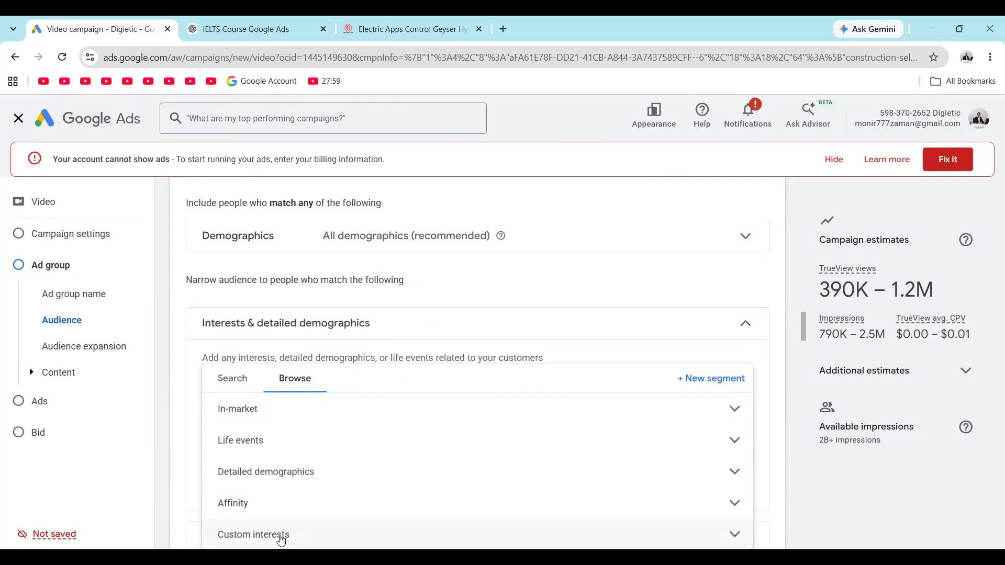
{"action": "left_click", "coordinate": [281, 541]}
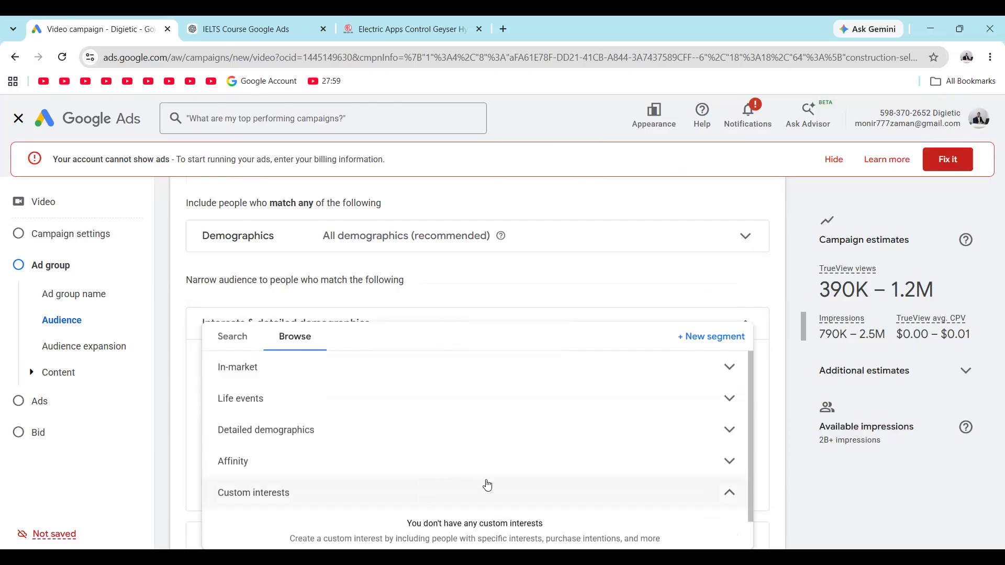
{"action": "left_click", "coordinate": [729, 494]}
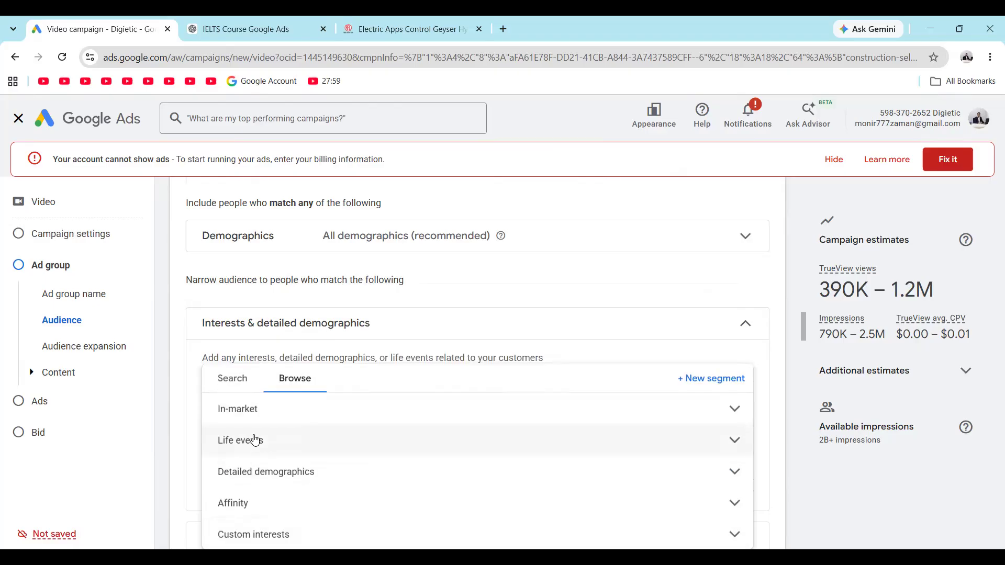
{"action": "left_click", "coordinate": [280, 474]}
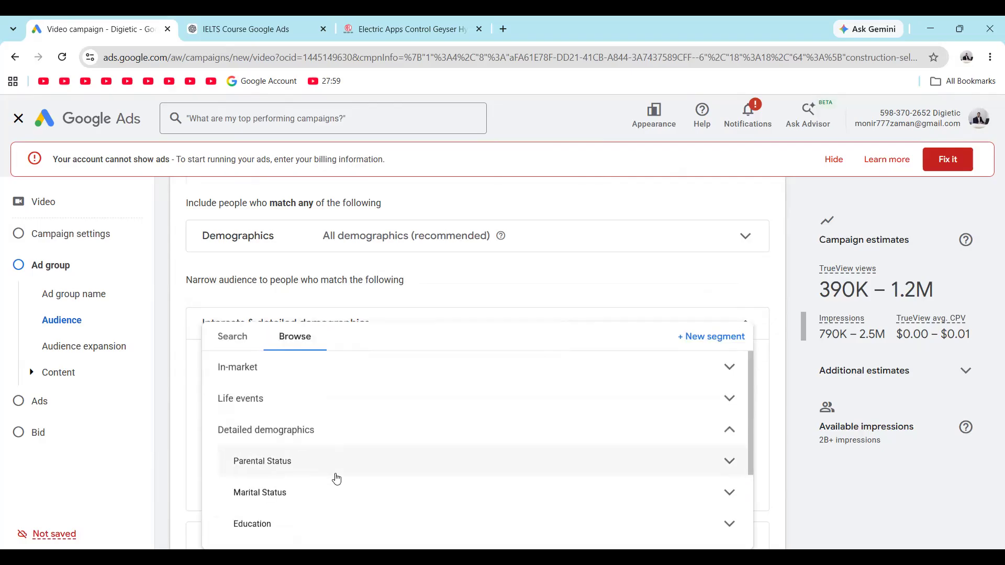
{"action": "scroll", "coordinate": [335, 477], "scroll_direction": "down", "scroll_amount": 3}
{"action": "scroll", "coordinate": [337, 479], "scroll_direction": "up", "scroll_amount": 1}
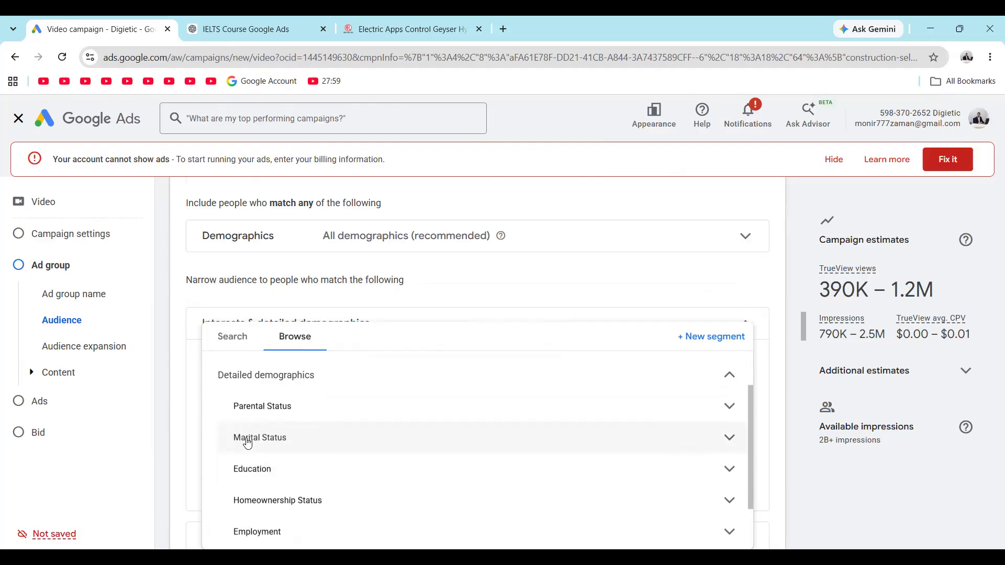
{"action": "scroll", "coordinate": [325, 453], "scroll_direction": "down", "scroll_amount": 1}
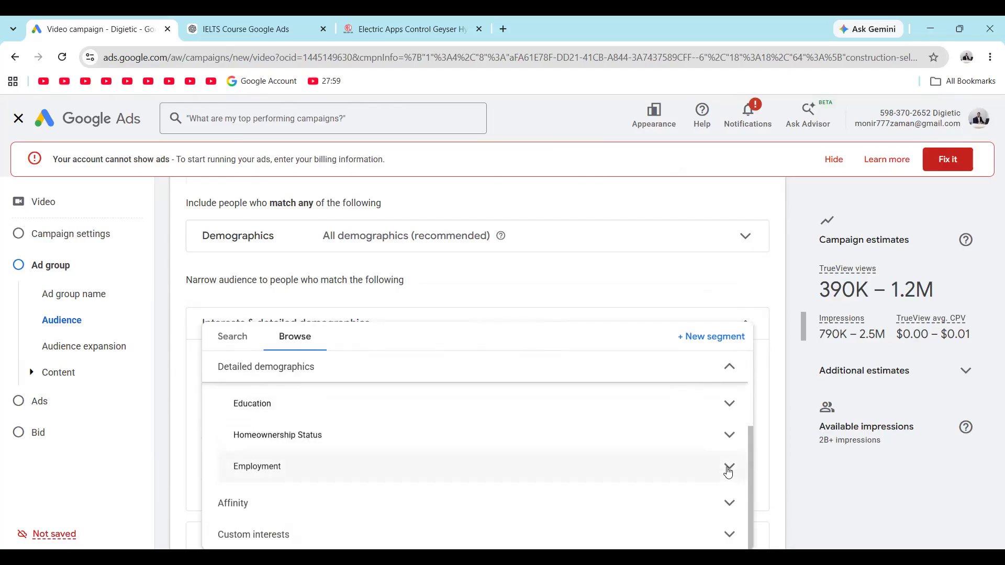
Examine the industry segments within the Employment group of detailed demographics
{"action": "left_click", "coordinate": [728, 467]}
{"action": "scroll", "coordinate": [471, 474], "scroll_direction": "down", "scroll_amount": 1}
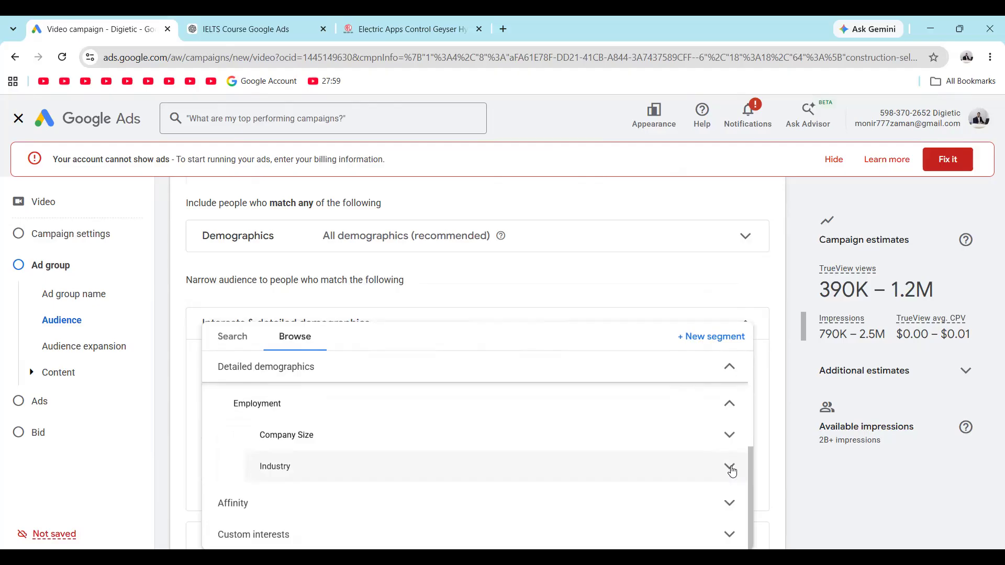
{"action": "left_click", "coordinate": [730, 467]}
{"action": "scroll", "coordinate": [633, 469], "scroll_direction": "down", "scroll_amount": 1}
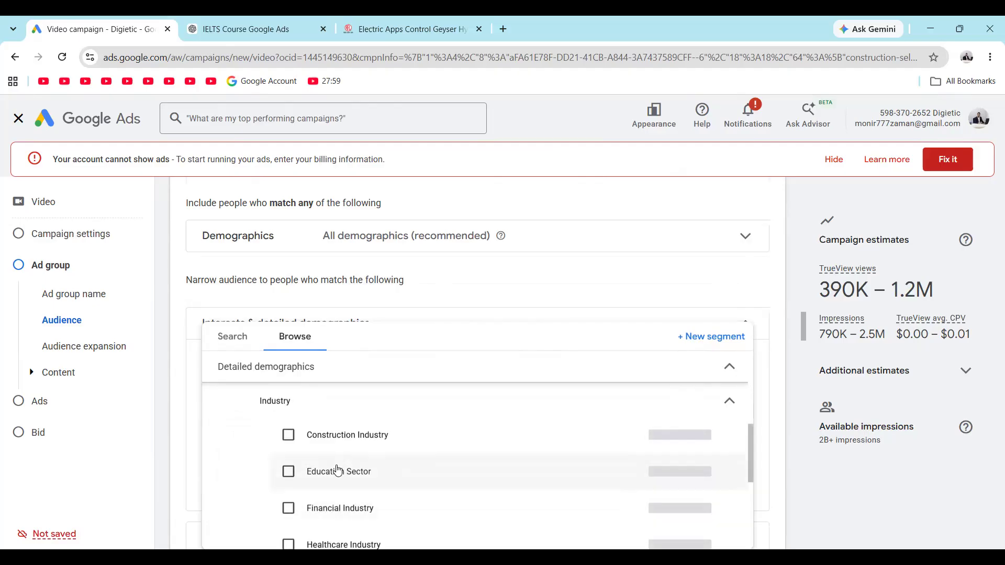
{"action": "scroll", "coordinate": [367, 485], "scroll_direction": "down", "scroll_amount": 1}
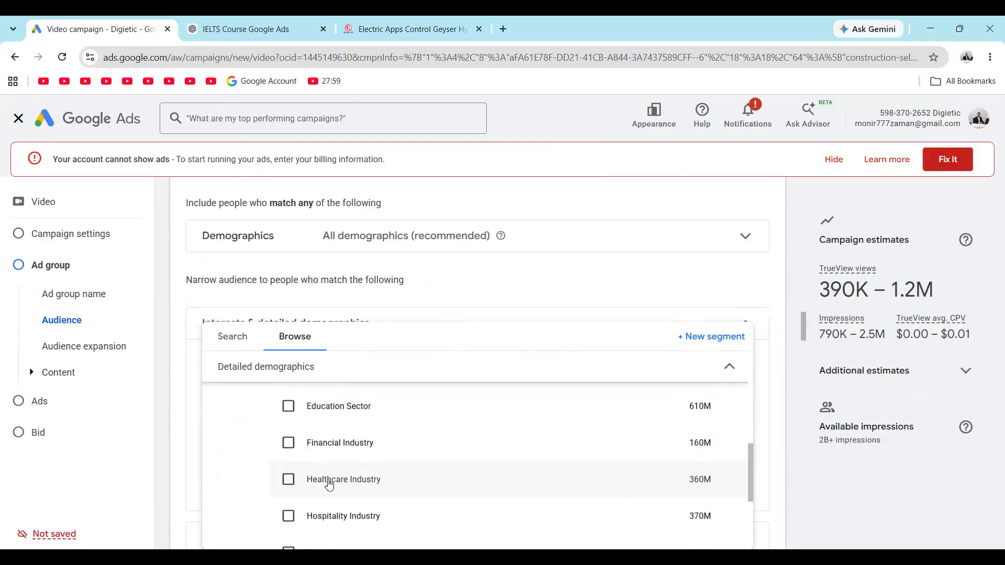
{"action": "scroll", "coordinate": [649, 454], "scroll_direction": "down", "scroll_amount": 2}
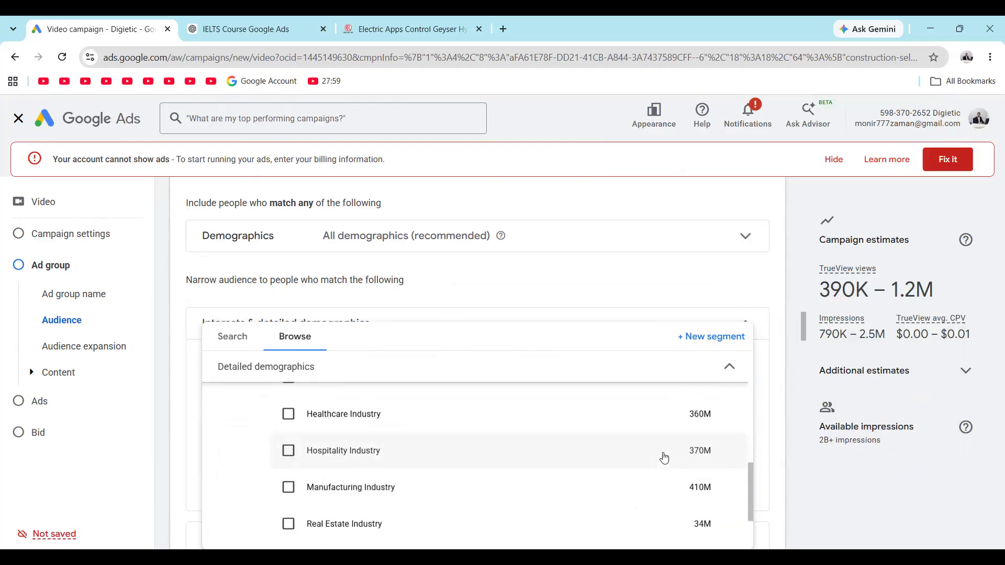
{"action": "scroll", "coordinate": [664, 456], "scroll_direction": "down", "scroll_amount": 2}
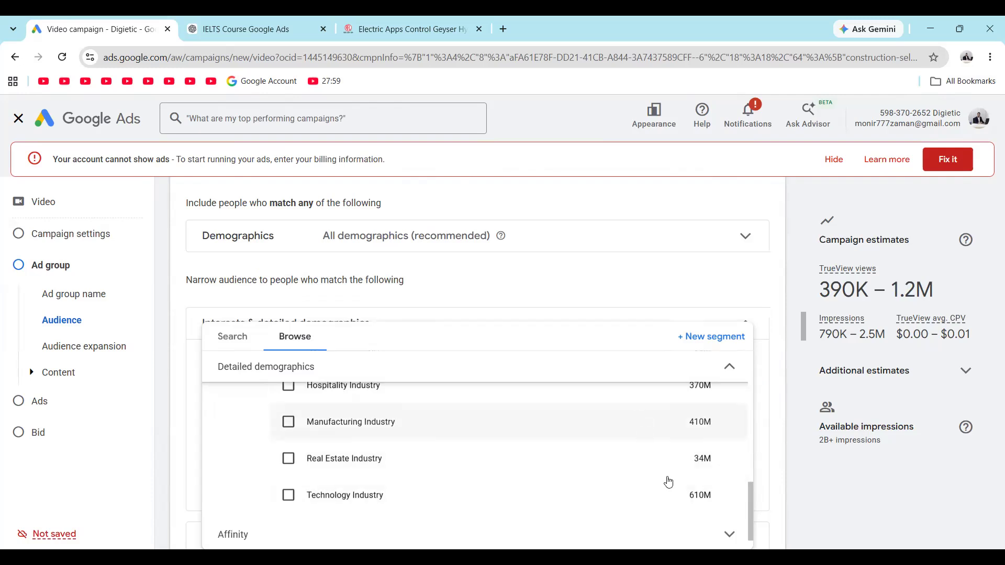
{"action": "scroll", "coordinate": [661, 453], "scroll_direction": "down", "scroll_amount": 1}
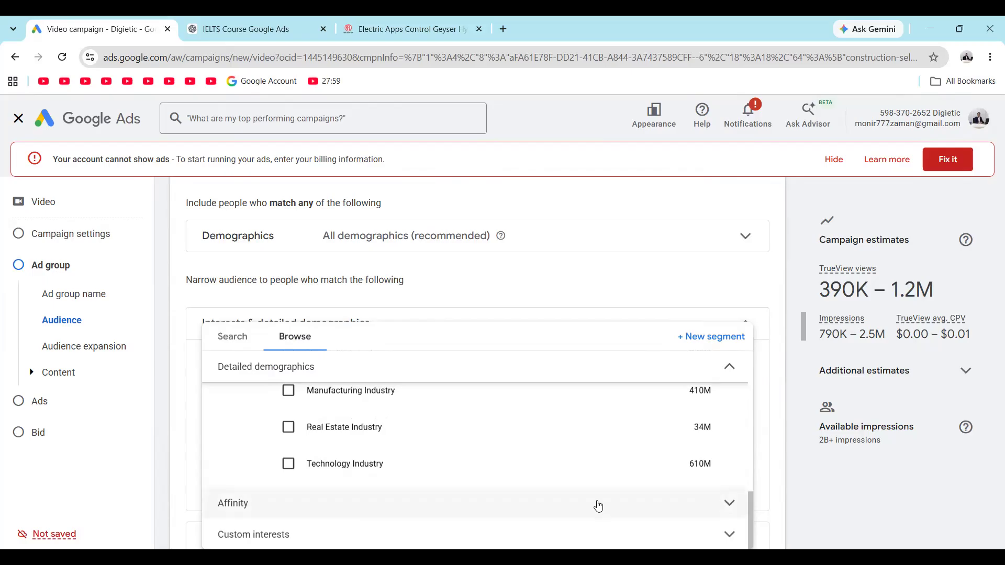
Examine the Affinity segments, close the segment picker without a selection, and review the rest of the audience settings
{"action": "left_click", "coordinate": [598, 507]}
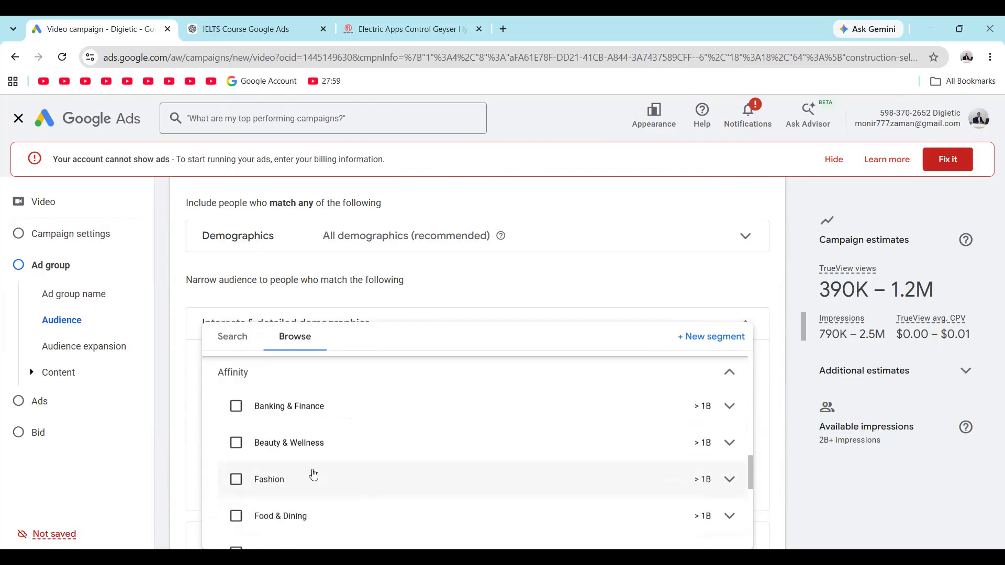
{"action": "scroll", "coordinate": [265, 482], "scroll_direction": "down", "scroll_amount": 5}
{"action": "scroll", "coordinate": [267, 484], "scroll_direction": "up", "scroll_amount": 10}
{"action": "scroll", "coordinate": [269, 486], "scroll_direction": "up", "scroll_amount": 5}
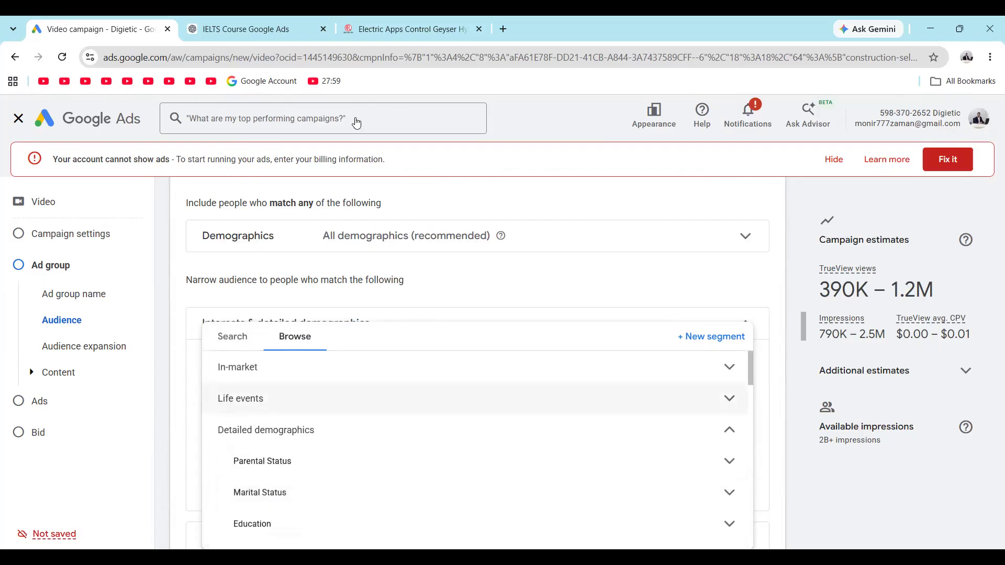
{"action": "left_click", "coordinate": [647, 161]}
{"action": "scroll", "coordinate": [316, 385], "scroll_direction": "down", "scroll_amount": 4}
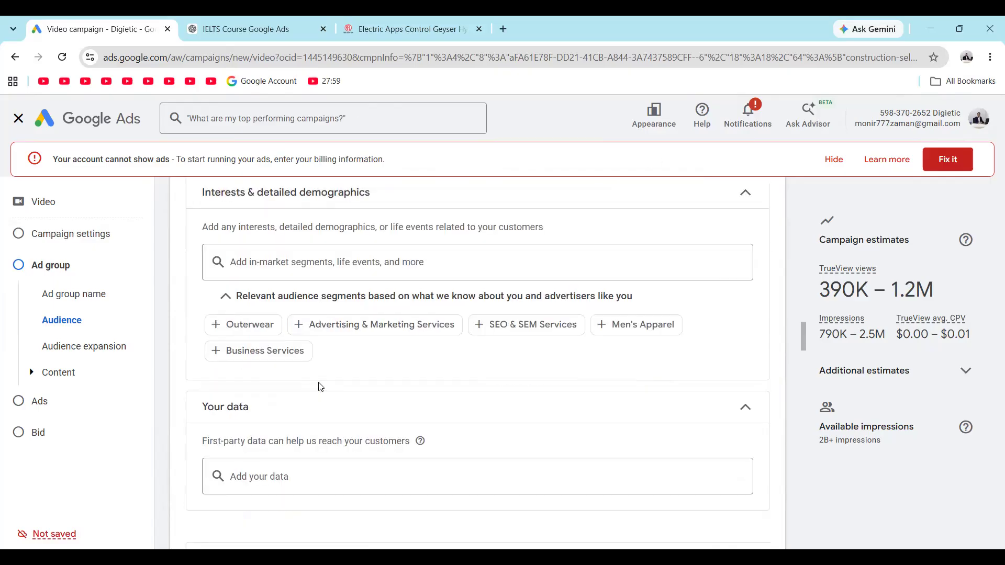
{"action": "scroll", "coordinate": [320, 387], "scroll_direction": "down", "scroll_amount": 3}
{"action": "scroll", "coordinate": [321, 387], "scroll_direction": "up", "scroll_amount": 10}
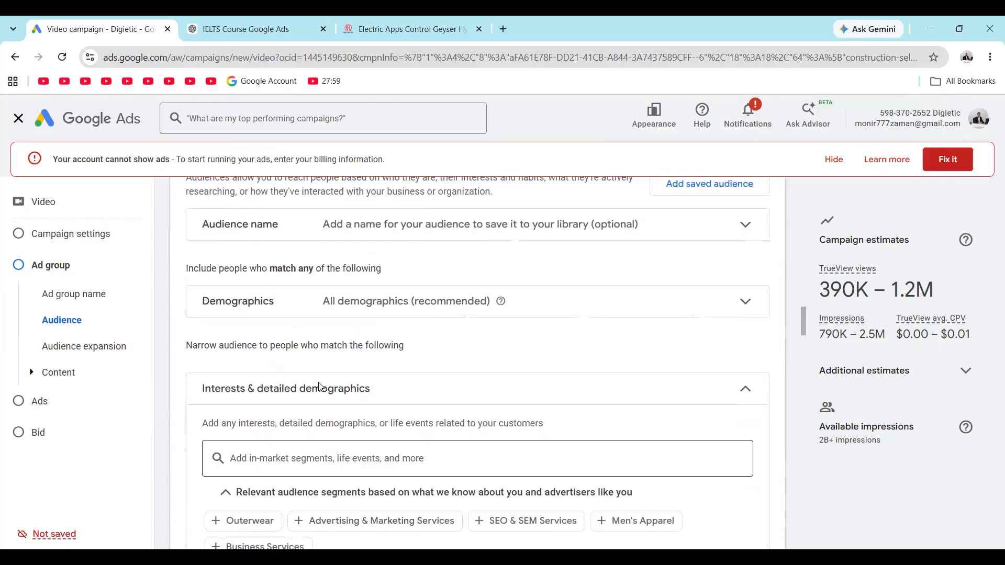
{"action": "scroll", "coordinate": [321, 387], "scroll_direction": "up", "scroll_amount": 15}
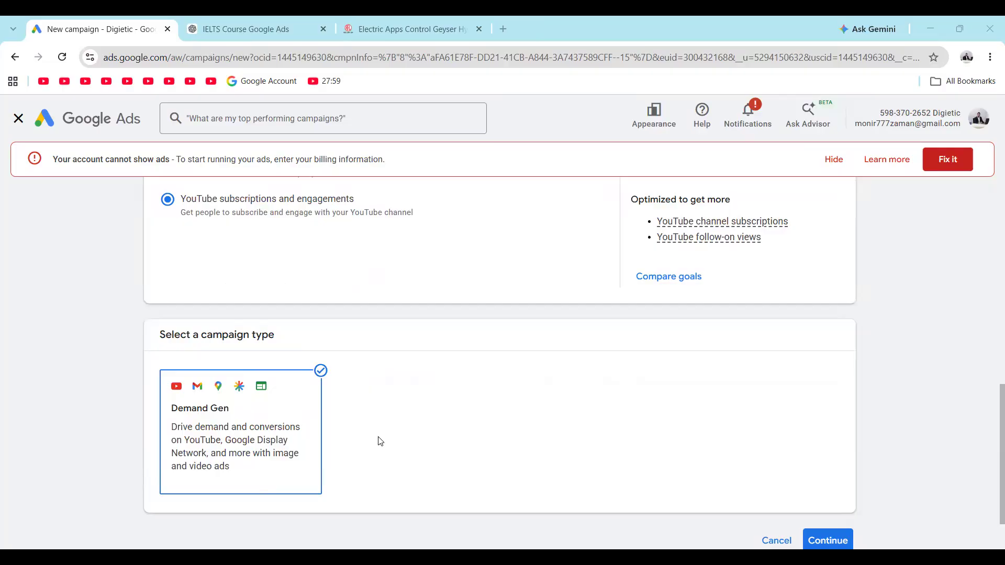
Review the new campaign's YouTube subscriptions and engagements goal and its Demand Gen campaign type
{"action": "scroll", "coordinate": [498, 408], "scroll_direction": "down", "scroll_amount": 1}
{"action": "scroll", "coordinate": [460, 411], "scroll_direction": "up", "scroll_amount": 3}
{"action": "scroll", "coordinate": [461, 412], "scroll_direction": "down", "scroll_amount": 3}
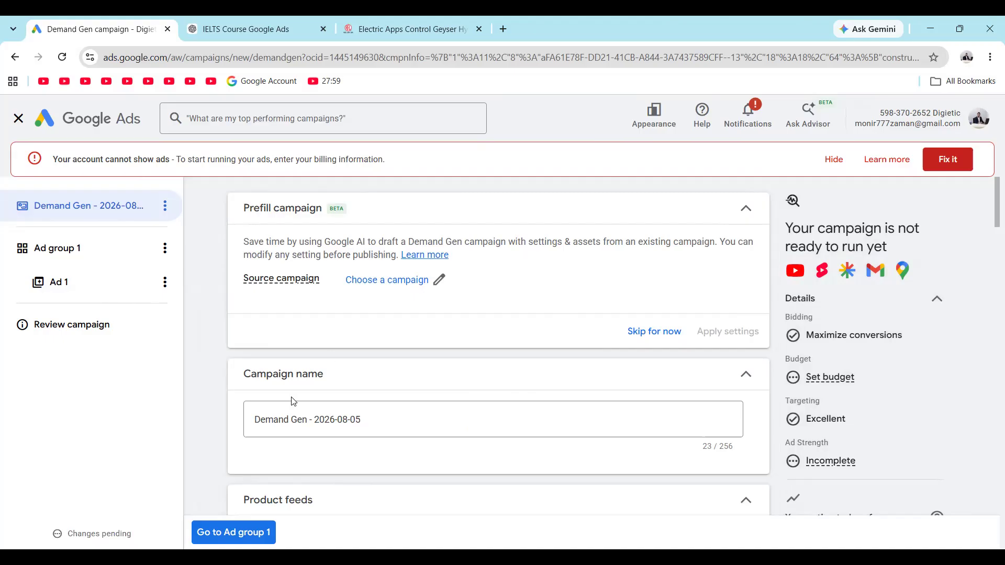
Examine the Demand Gen campaign's name and product feeds, and Ad group 1's languages, channels and audience settings
{"action": "scroll", "coordinate": [288, 382], "scroll_direction": "down", "scroll_amount": 2}
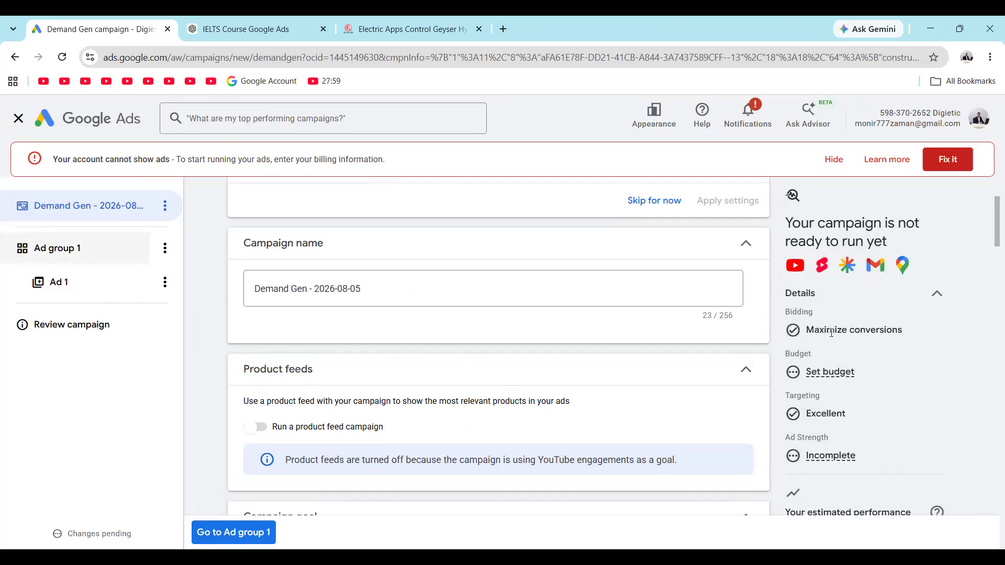
{"action": "scroll", "coordinate": [830, 409], "scroll_direction": "down", "scroll_amount": 4}
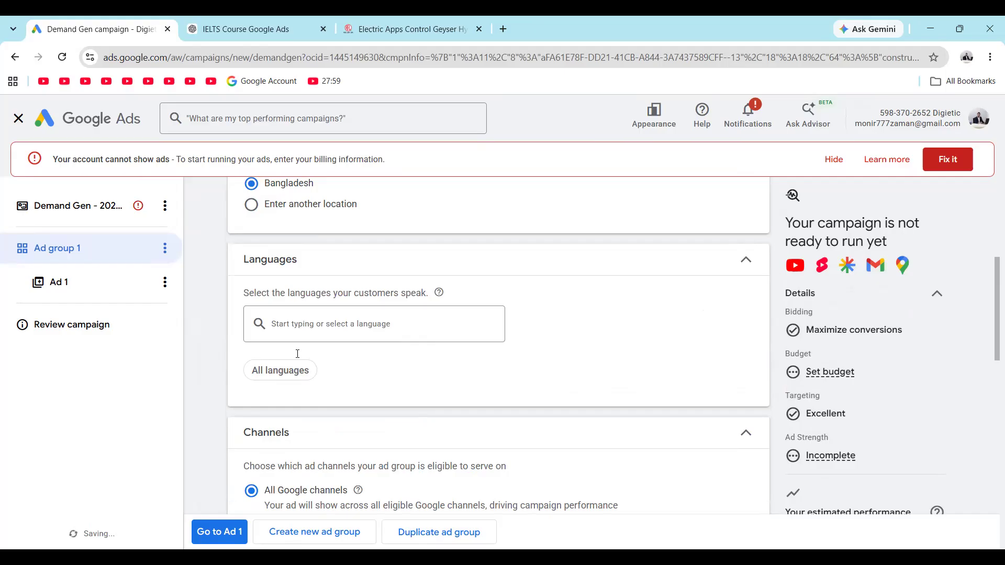
{"action": "scroll", "coordinate": [298, 354], "scroll_direction": "down", "scroll_amount": 10}
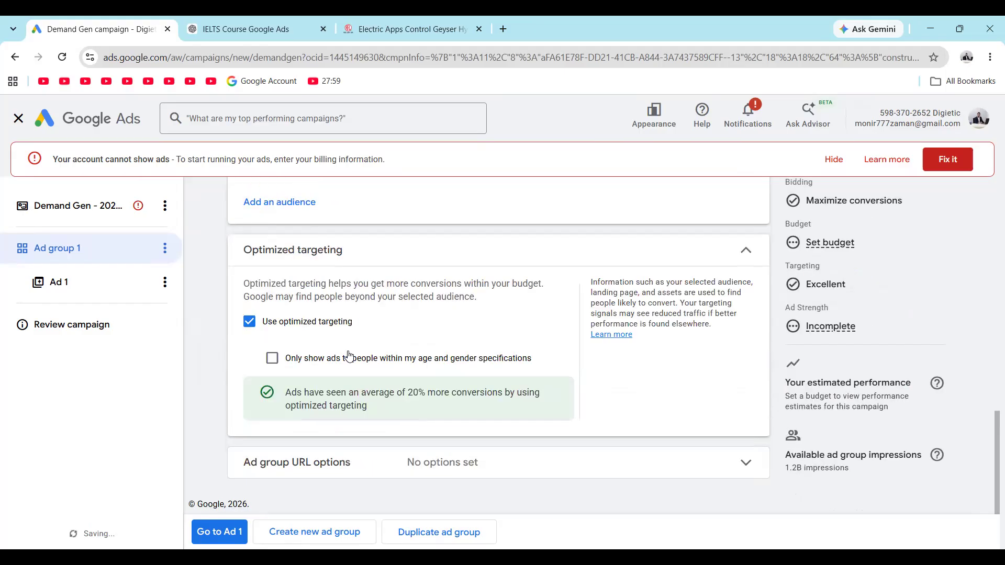
{"action": "scroll", "coordinate": [409, 356], "scroll_direction": "up", "scroll_amount": 5}
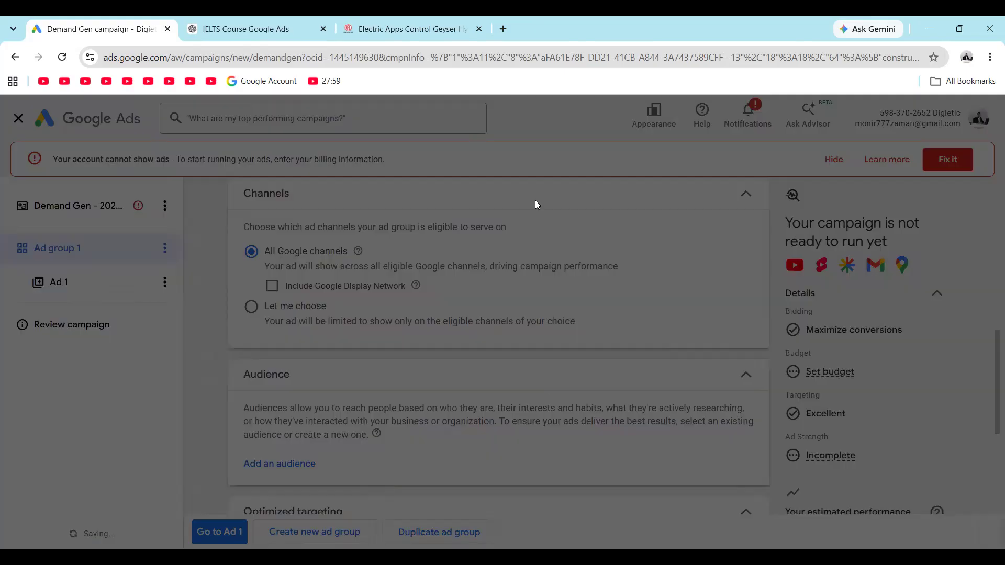
{"action": "left_click", "coordinate": [545, 209]}
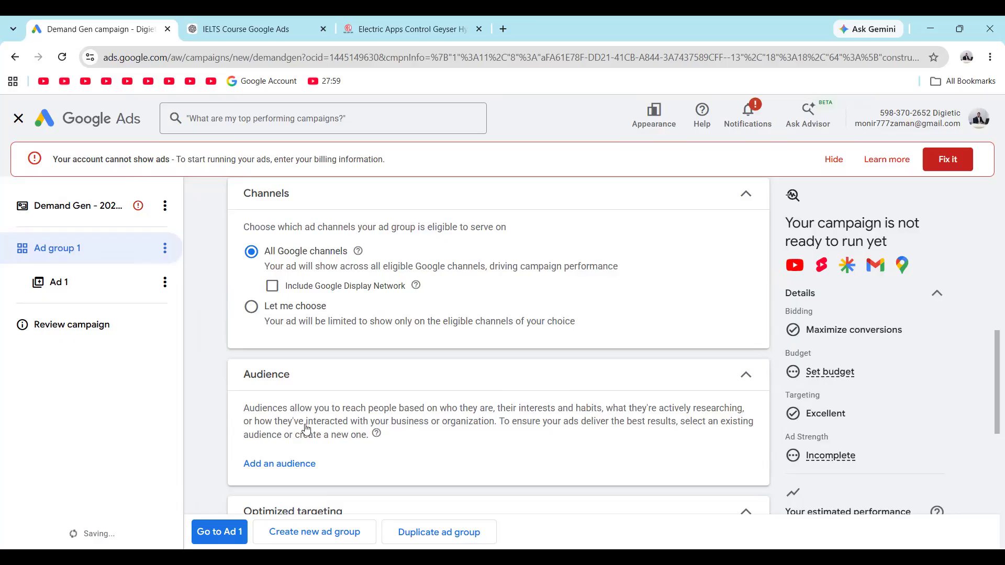
Turn the age and gender restriction in Ad group 1's optimized targeting on and off again
{"action": "scroll", "coordinate": [306, 429], "scroll_direction": "down", "scroll_amount": 5}
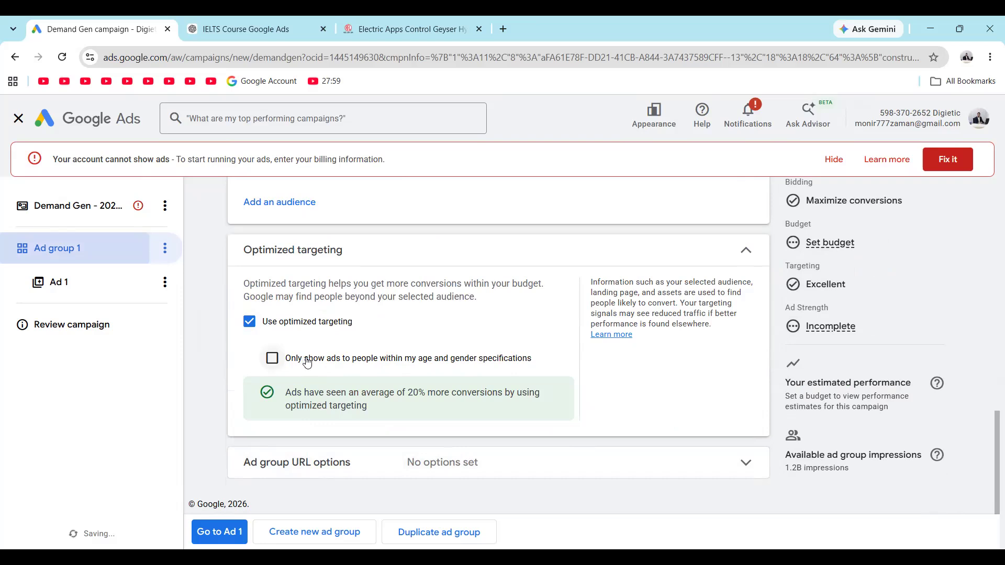
{"action": "left_click", "coordinate": [273, 360]}
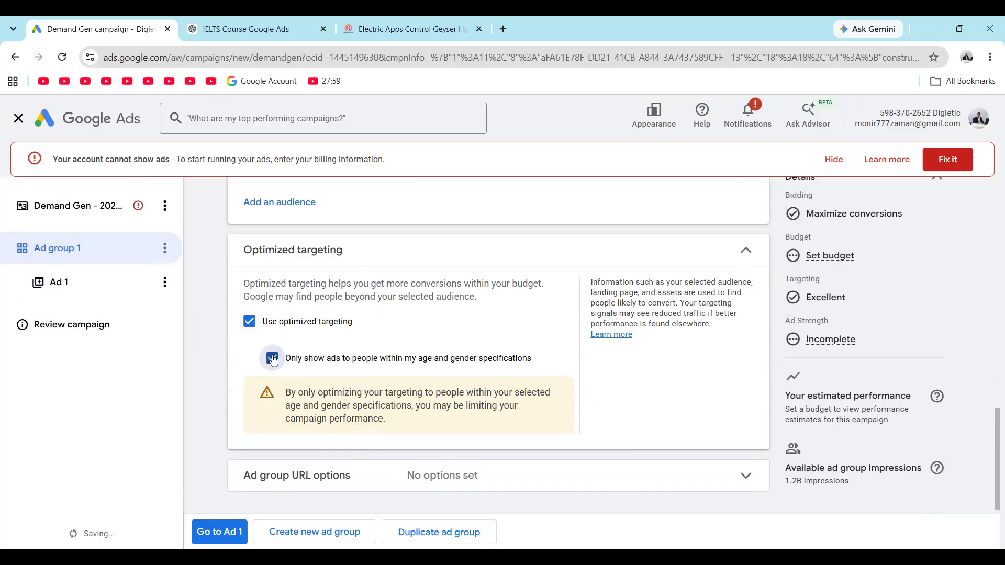
{"action": "left_click", "coordinate": [355, 361]}
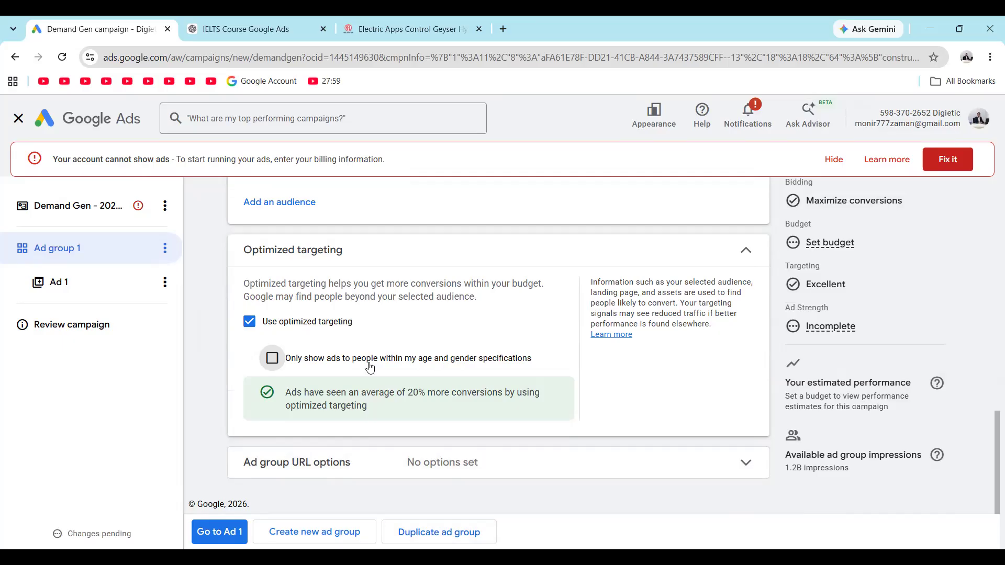
Open Ad 1 and examine its full preview of the YouTube Shorts, watch and home feed ads, then close it
{"action": "left_click", "coordinate": [75, 289]}
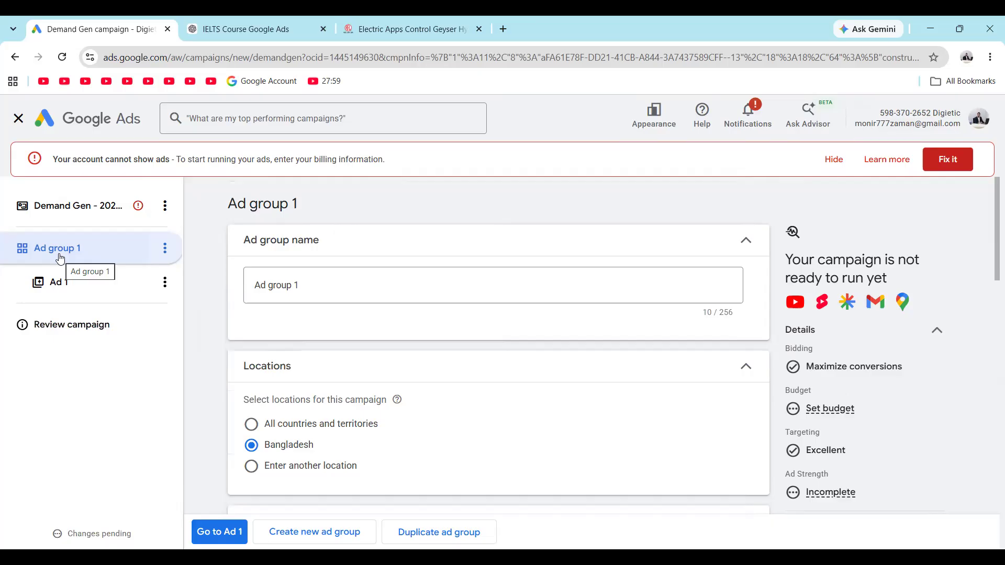
{"action": "left_click", "coordinate": [62, 282]}
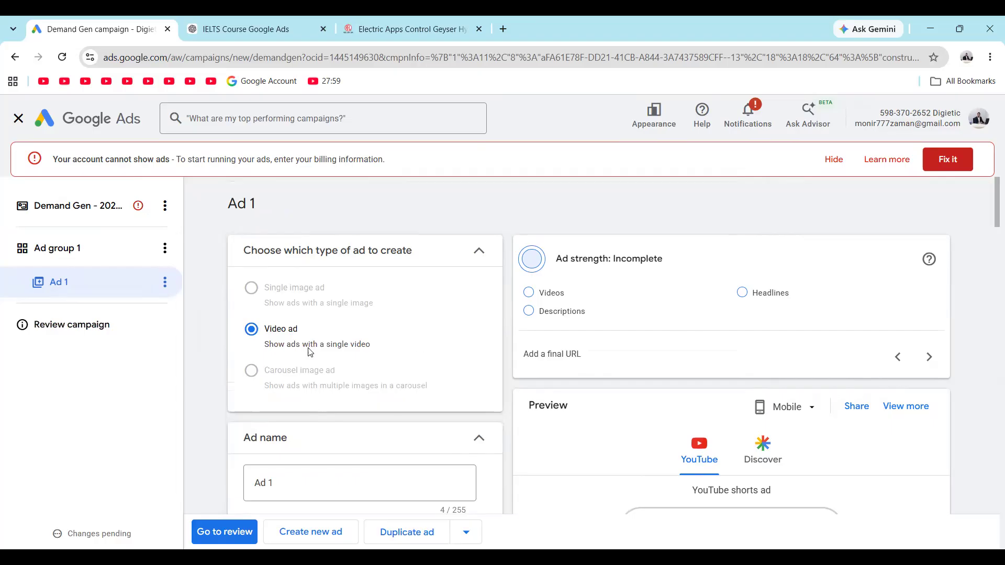
{"action": "scroll", "coordinate": [309, 353], "scroll_direction": "down", "scroll_amount": 5}
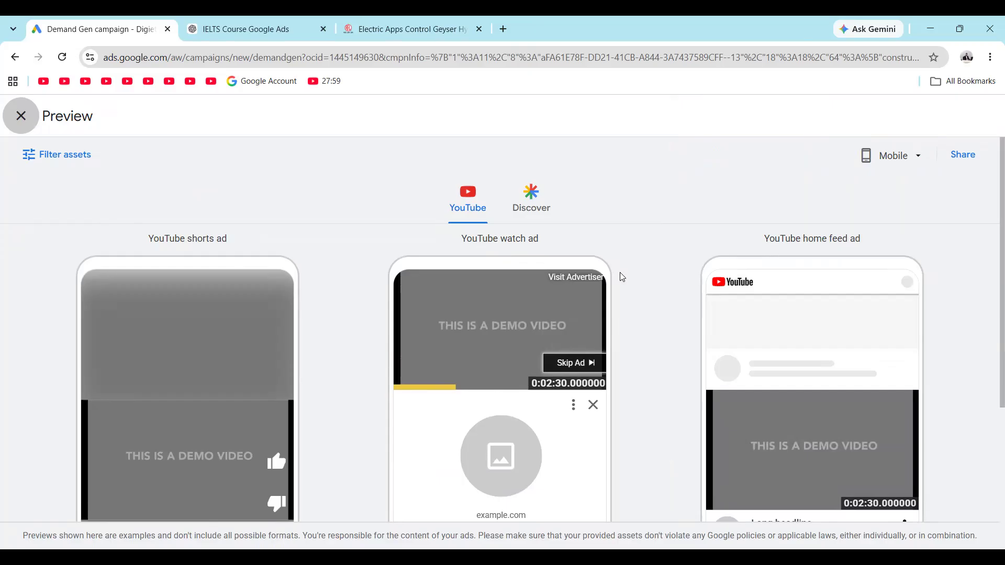
{"action": "scroll", "coordinate": [245, 231], "scroll_direction": "down", "scroll_amount": 4}
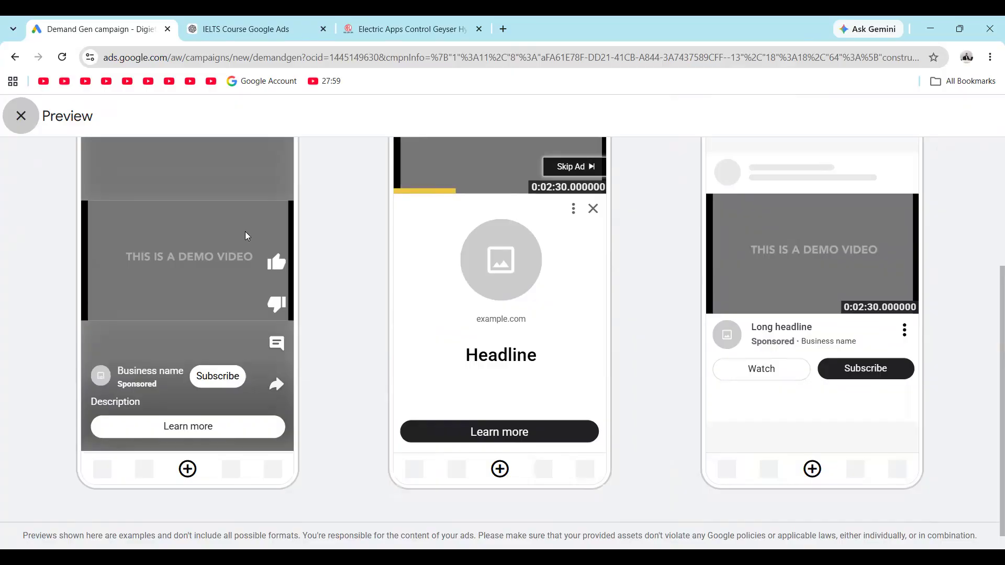
{"action": "scroll", "coordinate": [682, 330], "scroll_direction": "up", "scroll_amount": 4}
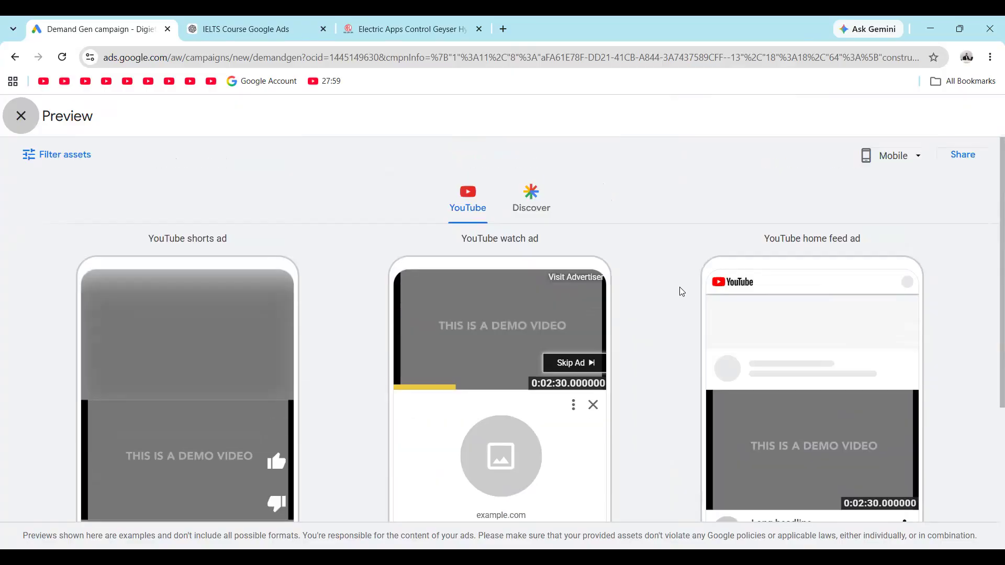
{"action": "left_click", "coordinate": [20, 117]}
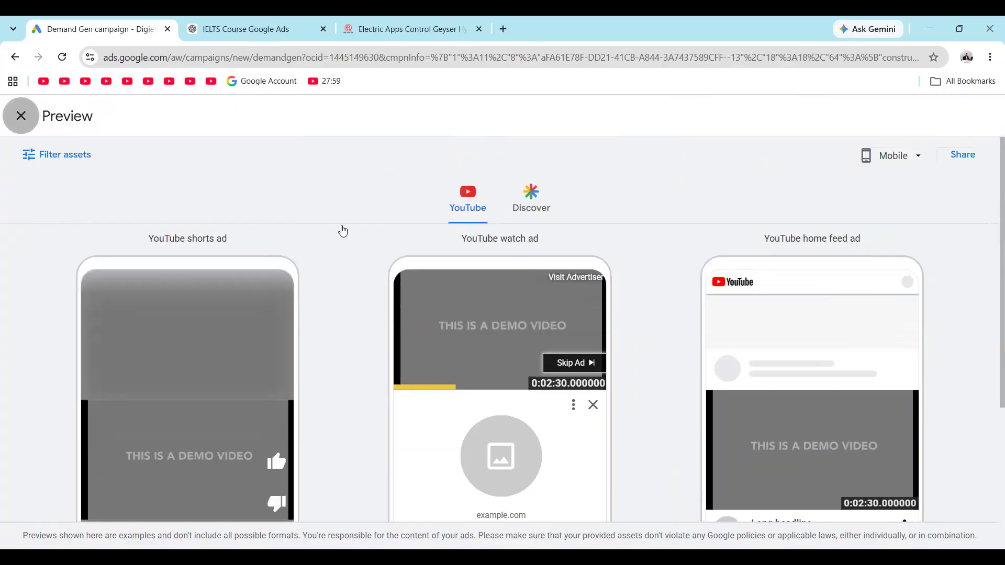
Examine Ad 1's final URL, videos, suggested videos, logos, headline, long headline and description fields
{"action": "scroll", "coordinate": [413, 384], "scroll_direction": "down", "scroll_amount": 1}
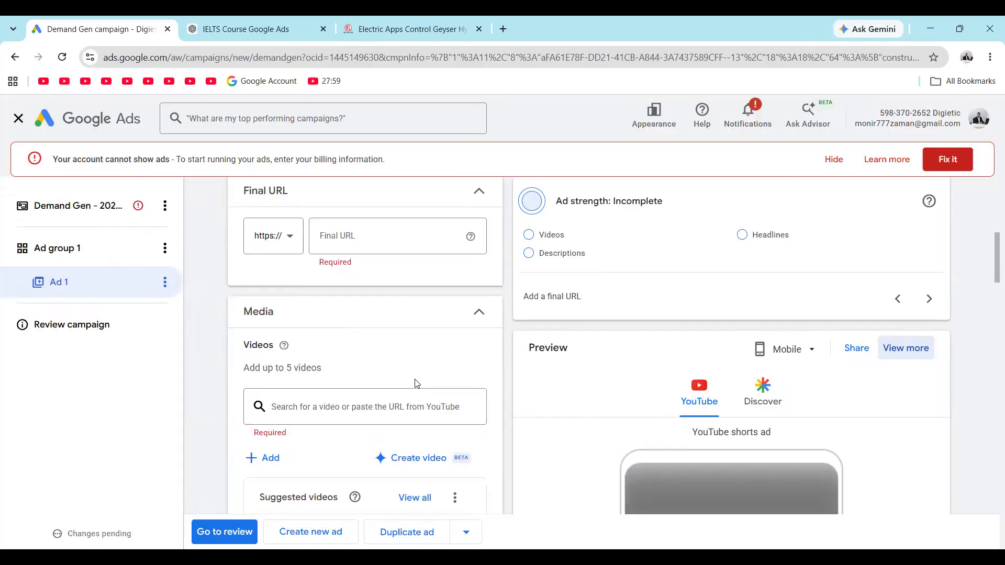
{"action": "scroll", "coordinate": [289, 381], "scroll_direction": "down", "scroll_amount": 3}
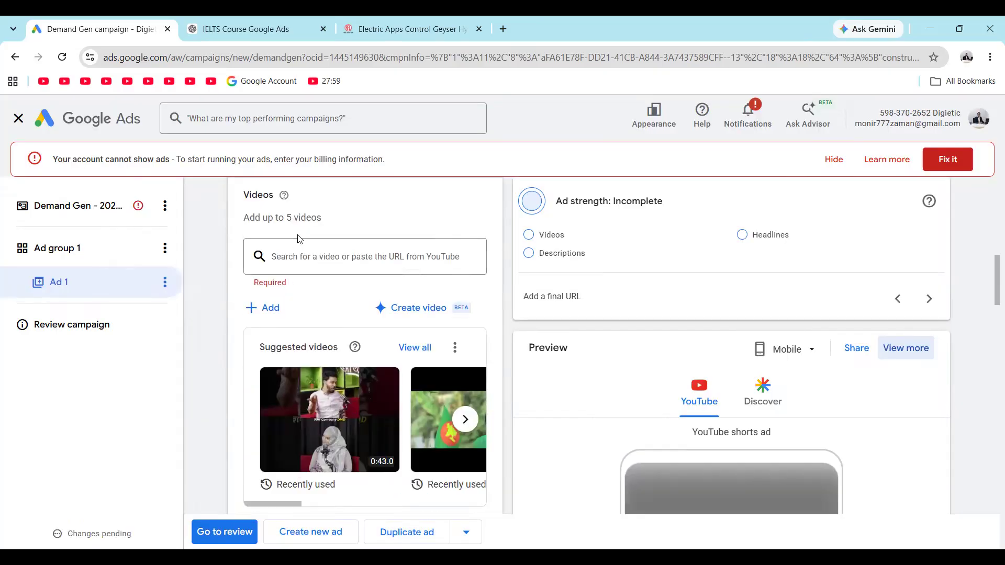
{"action": "scroll", "coordinate": [326, 303], "scroll_direction": "up", "scroll_amount": 1}
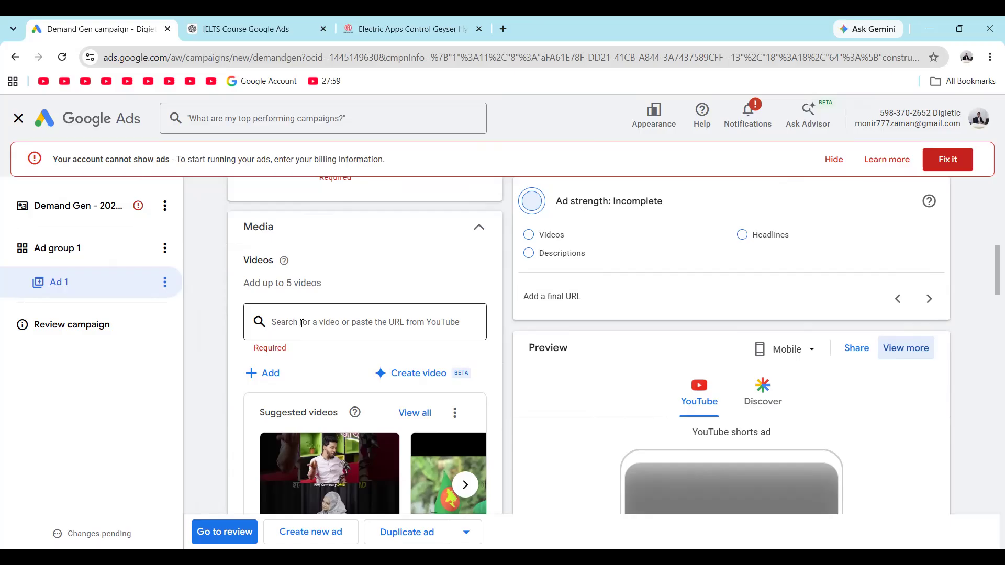
{"action": "scroll", "coordinate": [314, 326], "scroll_direction": "down", "scroll_amount": 3}
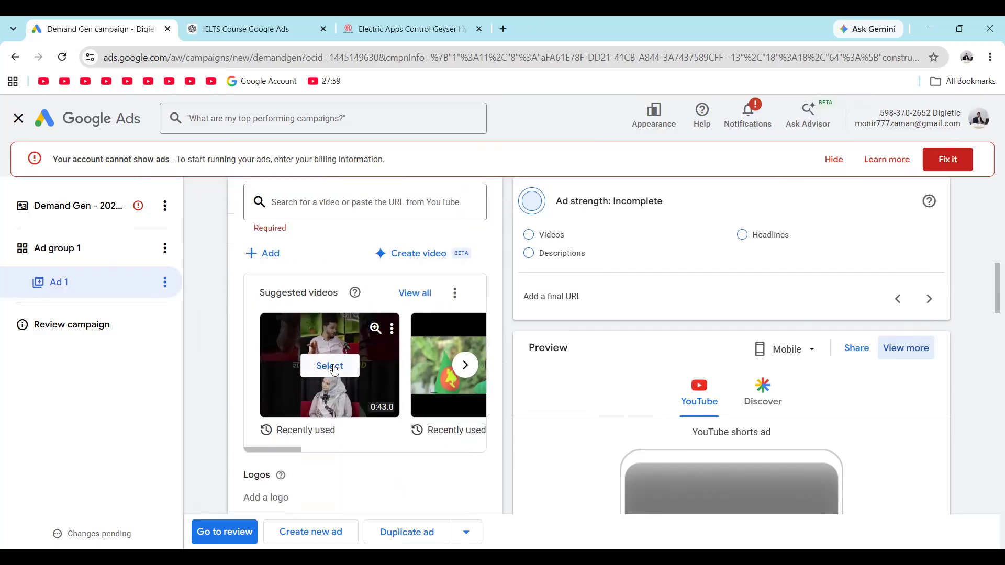
{"action": "scroll", "coordinate": [356, 371], "scroll_direction": "up", "scroll_amount": 2}
{"action": "scroll", "coordinate": [335, 369], "scroll_direction": "down", "scroll_amount": 5}
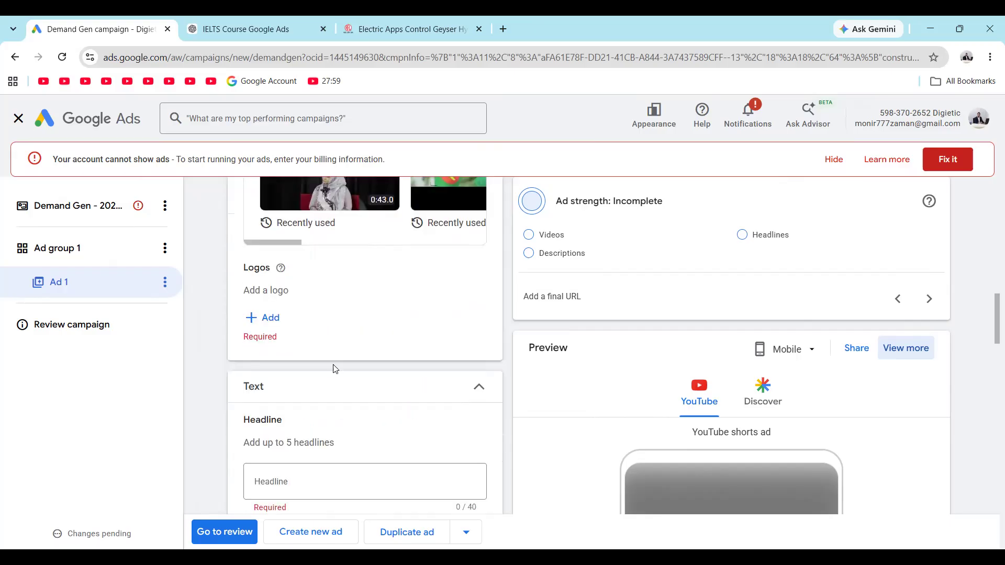
{"action": "scroll", "coordinate": [268, 288], "scroll_direction": "down", "scroll_amount": 4}
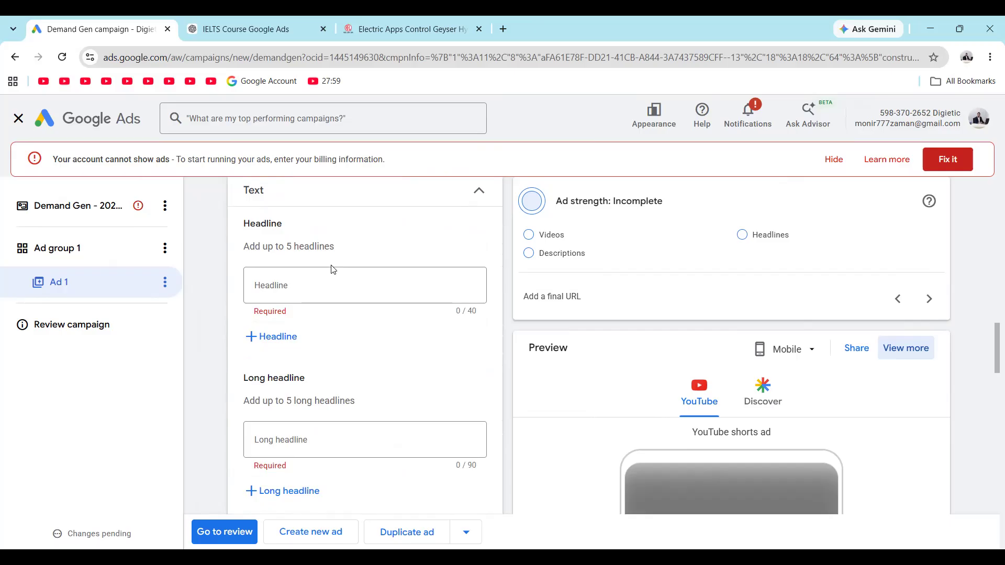
{"action": "scroll", "coordinate": [333, 269], "scroll_direction": "up", "scroll_amount": 1}
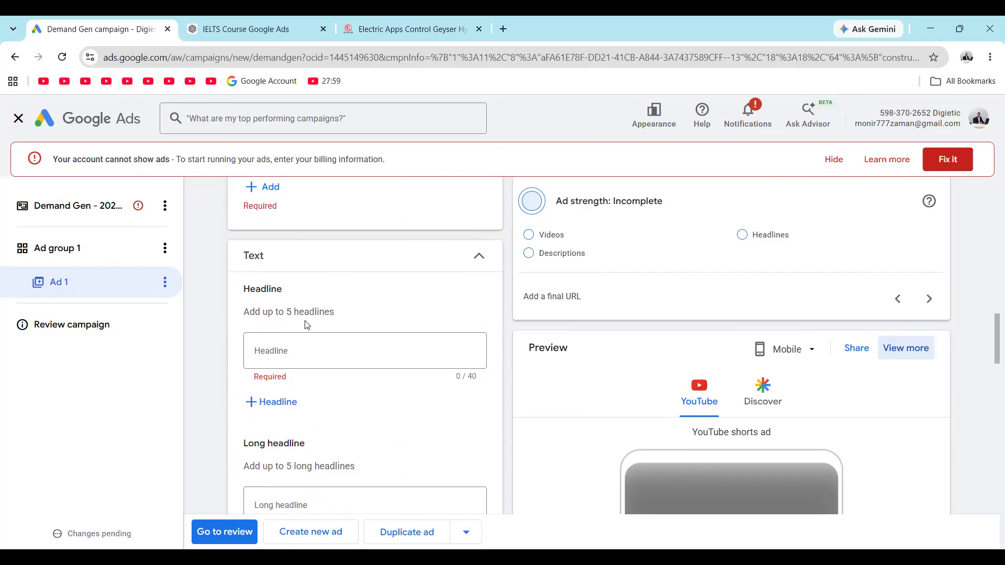
{"action": "scroll", "coordinate": [305, 325], "scroll_direction": "down", "scroll_amount": 2}
{"action": "scroll", "coordinate": [330, 372], "scroll_direction": "down", "scroll_amount": 3}
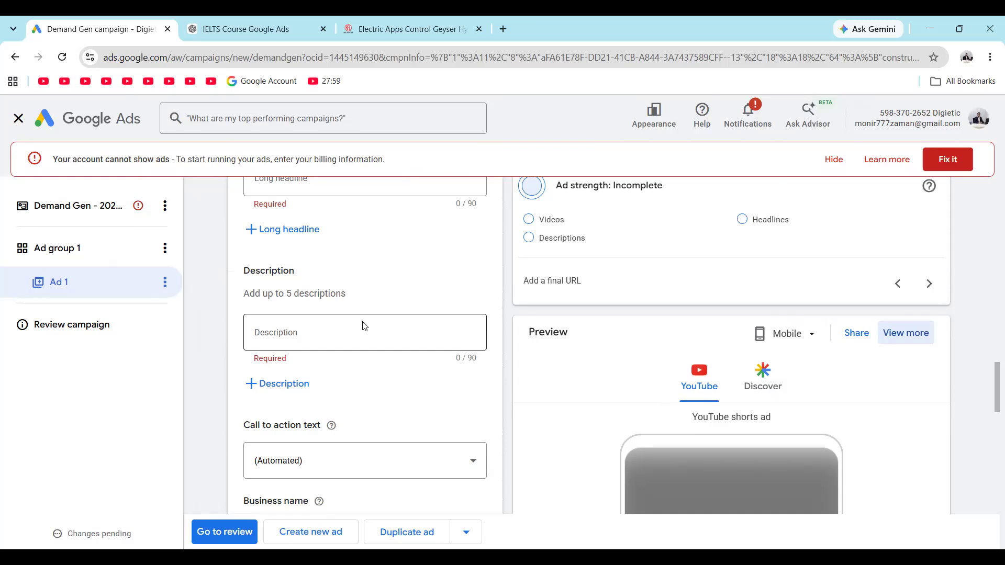
Set Ad 1's call to action text to Book now
{"action": "scroll", "coordinate": [363, 328], "scroll_direction": "down", "scroll_amount": 3}
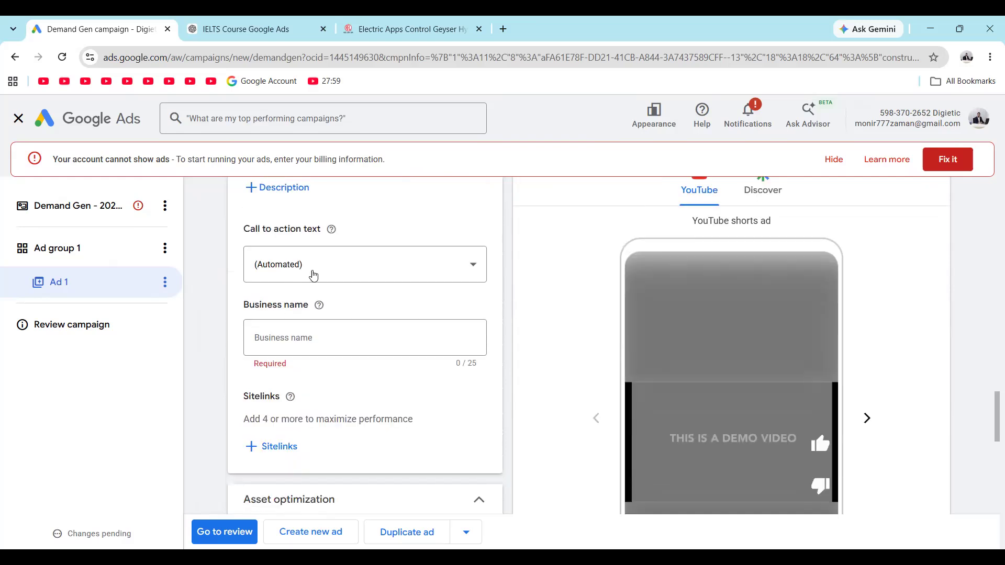
{"action": "left_click", "coordinate": [445, 277]}
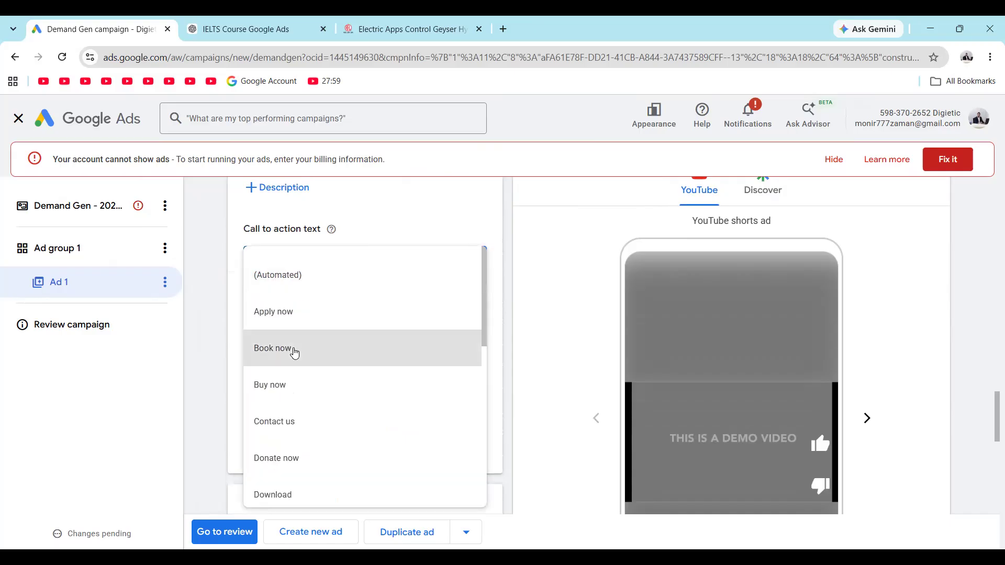
{"action": "left_click", "coordinate": [295, 353]}
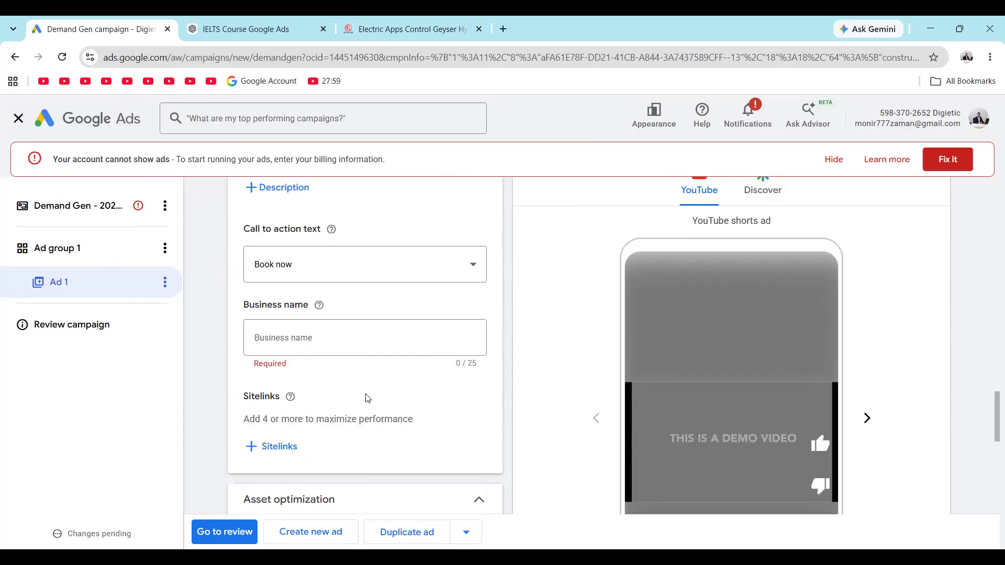
Examine Ad 1's business name, sitelinks and the video and image options under asset optimization
{"action": "scroll", "coordinate": [312, 422], "scroll_direction": "down", "scroll_amount": 2}
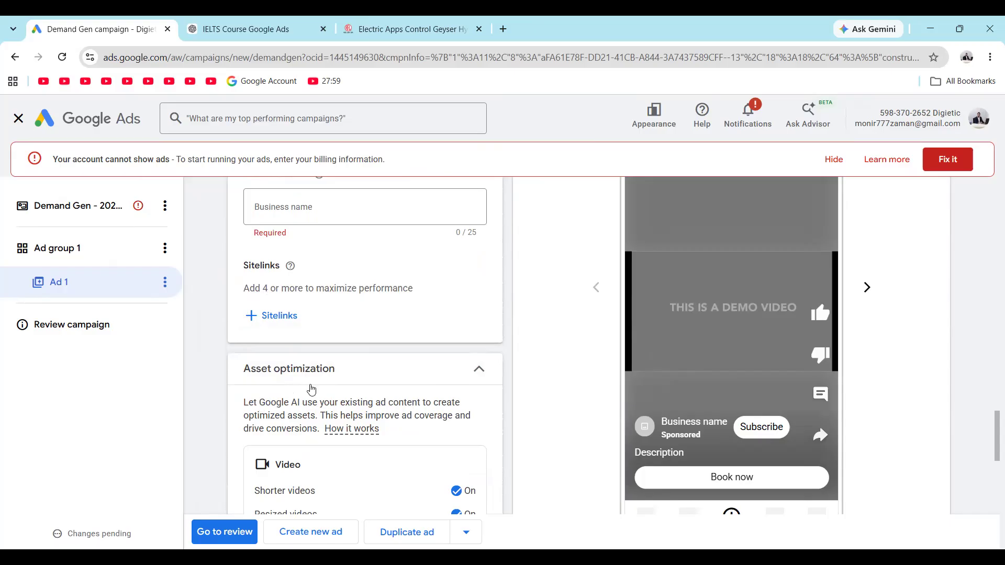
{"action": "scroll", "coordinate": [312, 390], "scroll_direction": "down", "scroll_amount": 6}
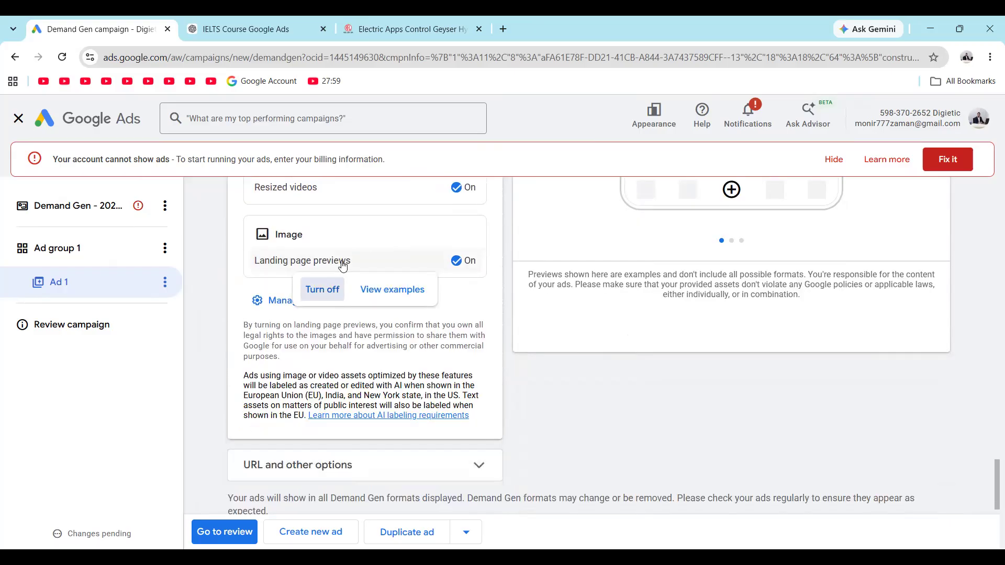
{"action": "scroll", "coordinate": [442, 340], "scroll_direction": "up", "scroll_amount": 2}
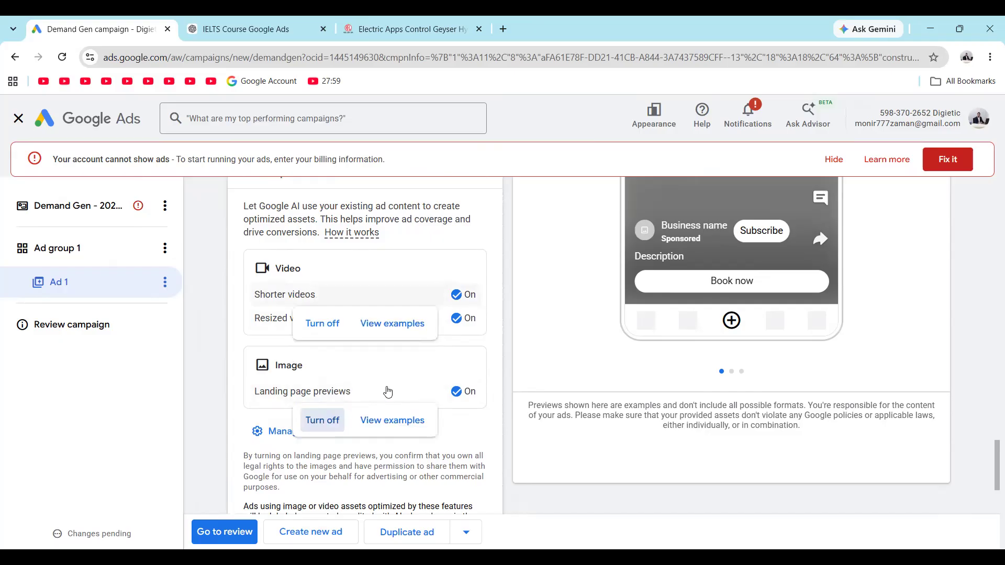
{"action": "scroll", "coordinate": [398, 380], "scroll_direction": "down", "scroll_amount": 3}
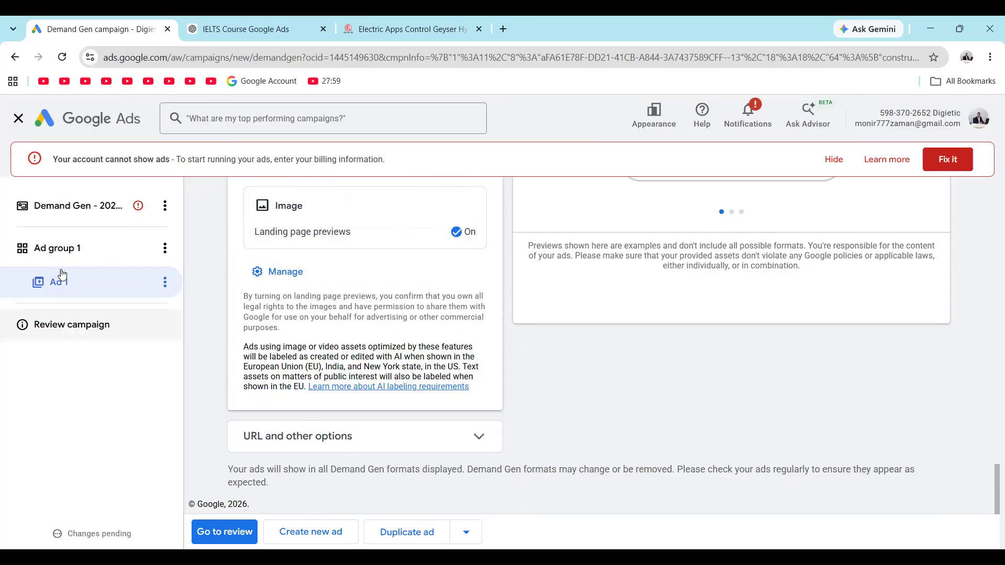
Open the campaign review and try to publish the Demand Gen campaign
{"action": "left_click", "coordinate": [72, 327]}
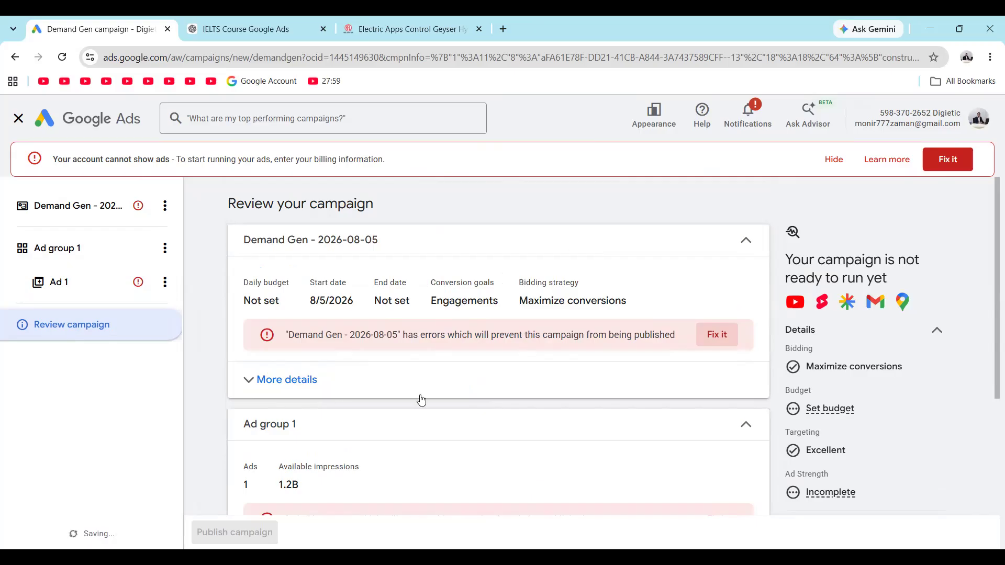
{"action": "scroll", "coordinate": [421, 400], "scroll_direction": "down", "scroll_amount": 3}
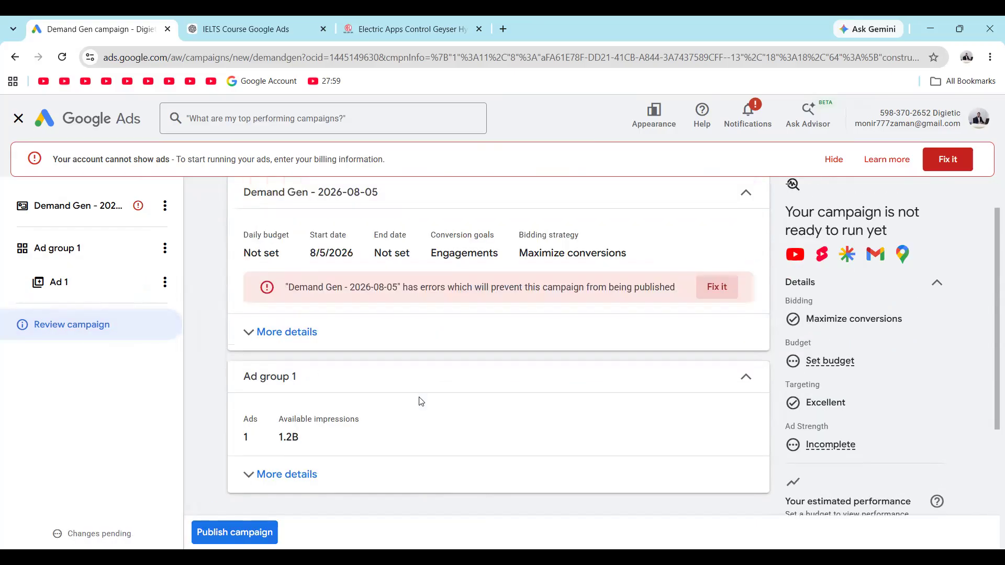
{"action": "left_click", "coordinate": [241, 533]}
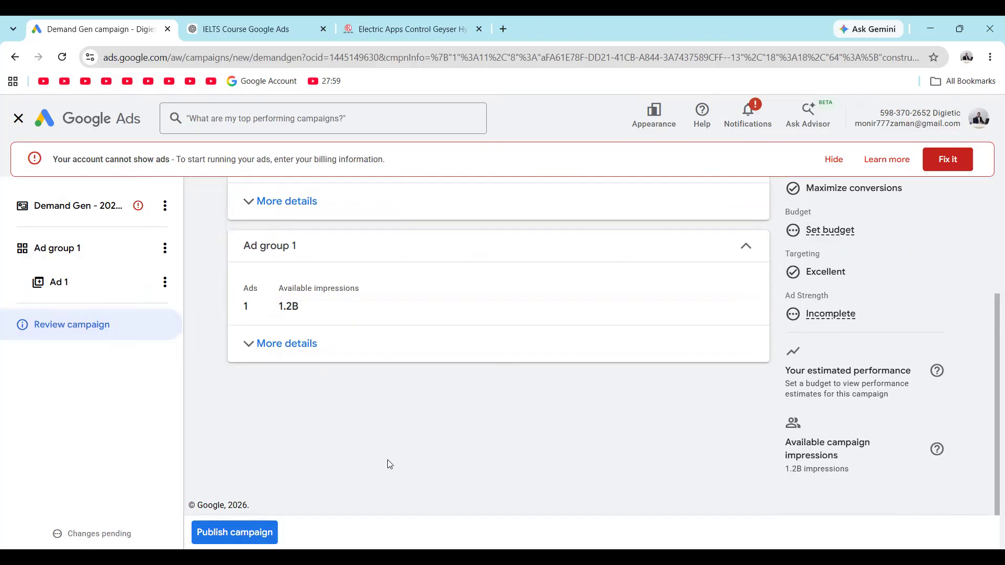
Examine the campaign review's error notice, Ad group 1 summary, and budget and ad strength details
{"action": "scroll", "coordinate": [394, 458], "scroll_direction": "down", "scroll_amount": 1}
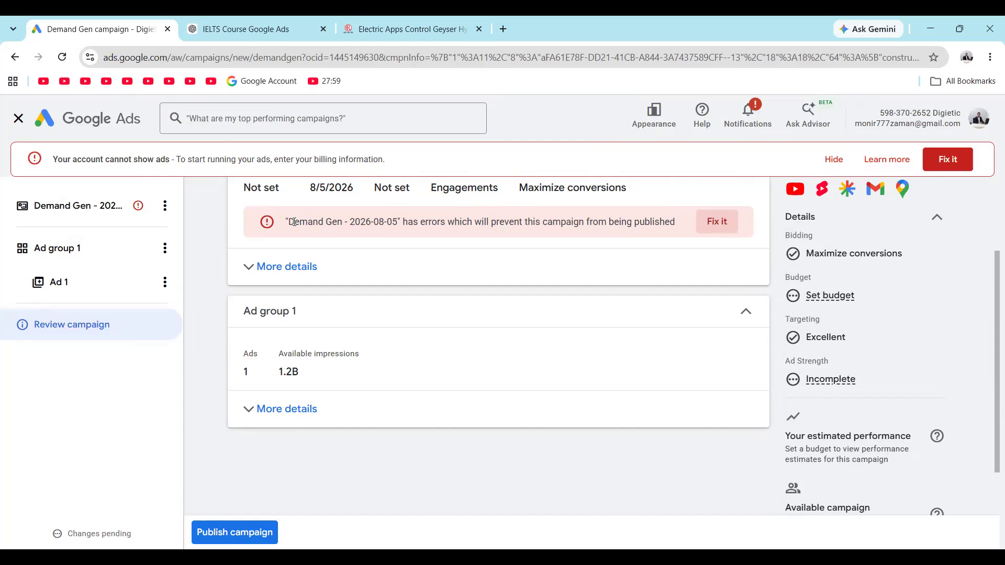
{"action": "left_click_drag", "start_coordinate": [343, 224], "coordinate": [284, 222]}
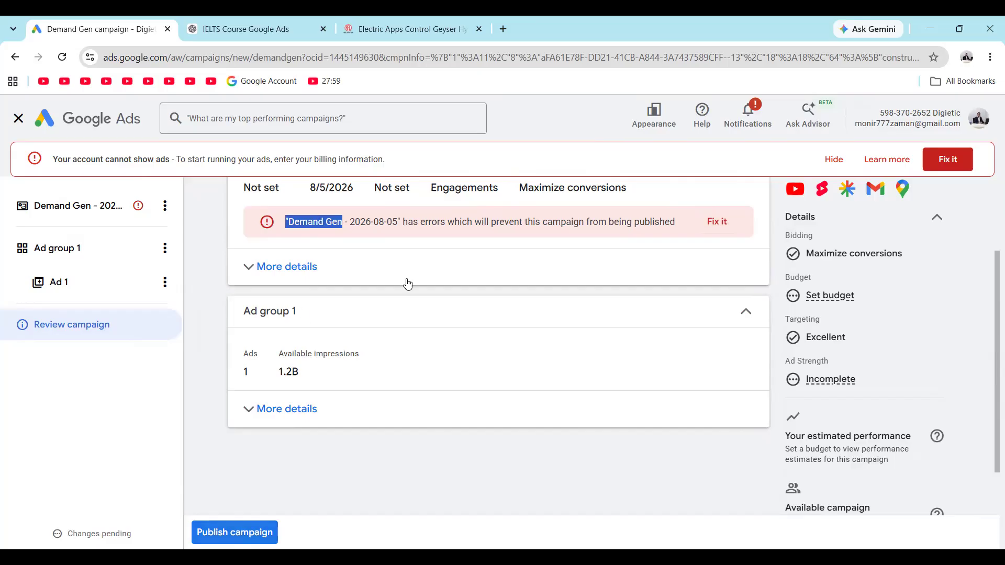
{"action": "scroll", "coordinate": [790, 379], "scroll_direction": "down", "scroll_amount": 2}
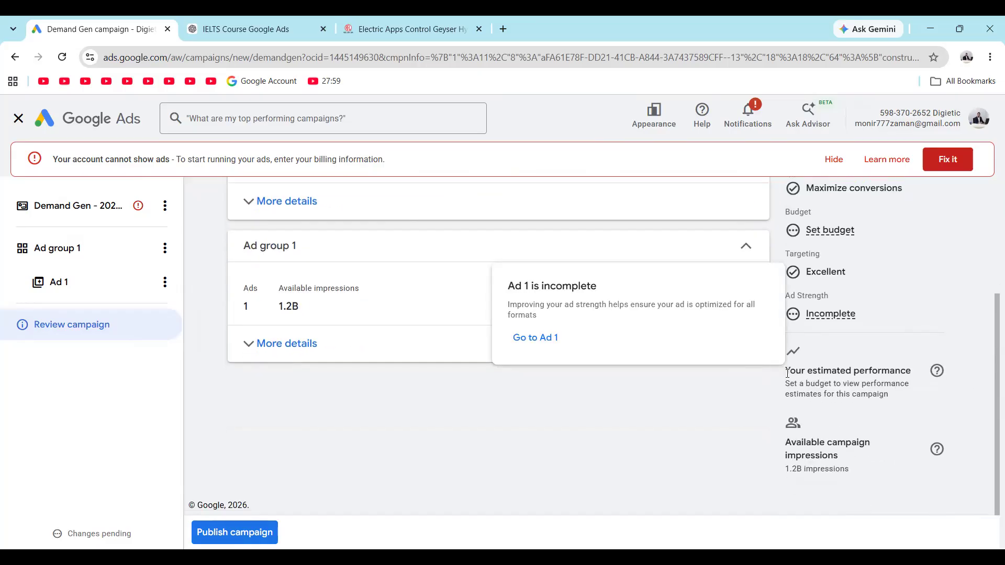
{"action": "scroll", "coordinate": [864, 367], "scroll_direction": "up", "scroll_amount": 4}
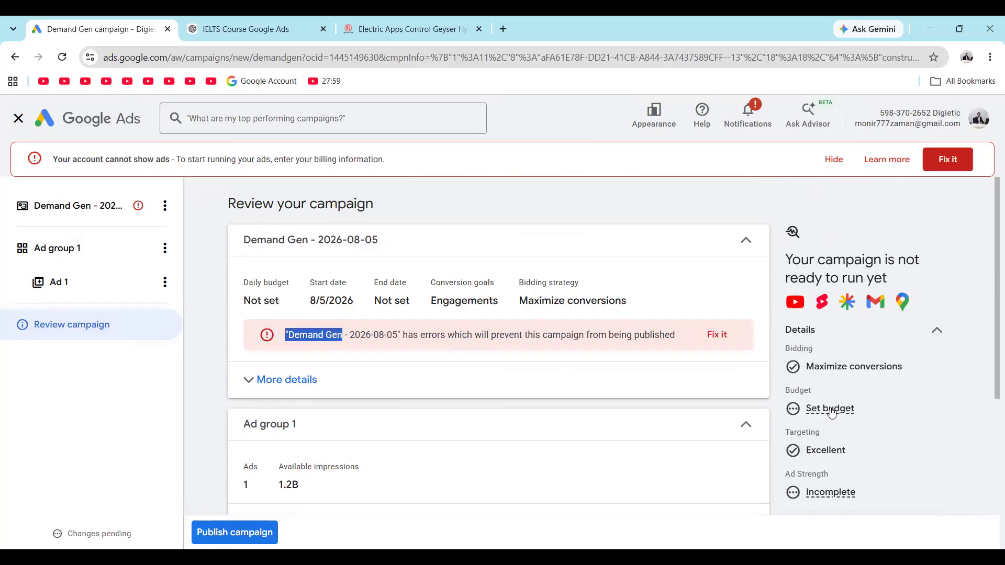